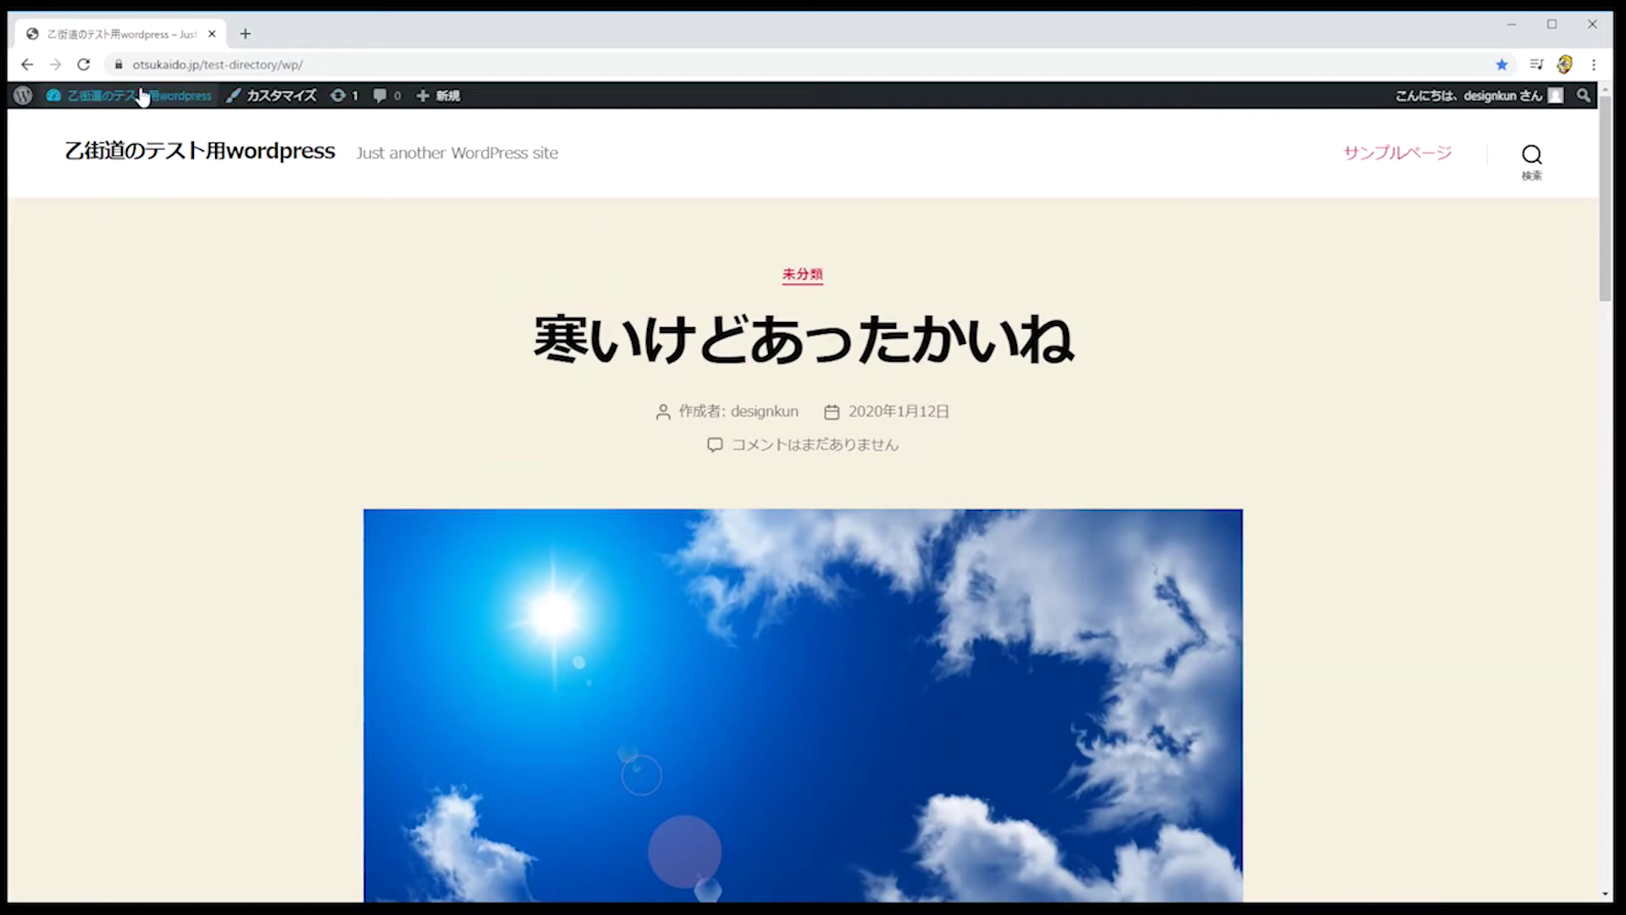
Step: Open the WordPress dashboard in a new tab and open the post 寒いけどあったかいね for editing from the post list
{"action": "left_click", "coordinate": [174, 105]}
{"action": "left_click", "coordinate": [289, 40]}
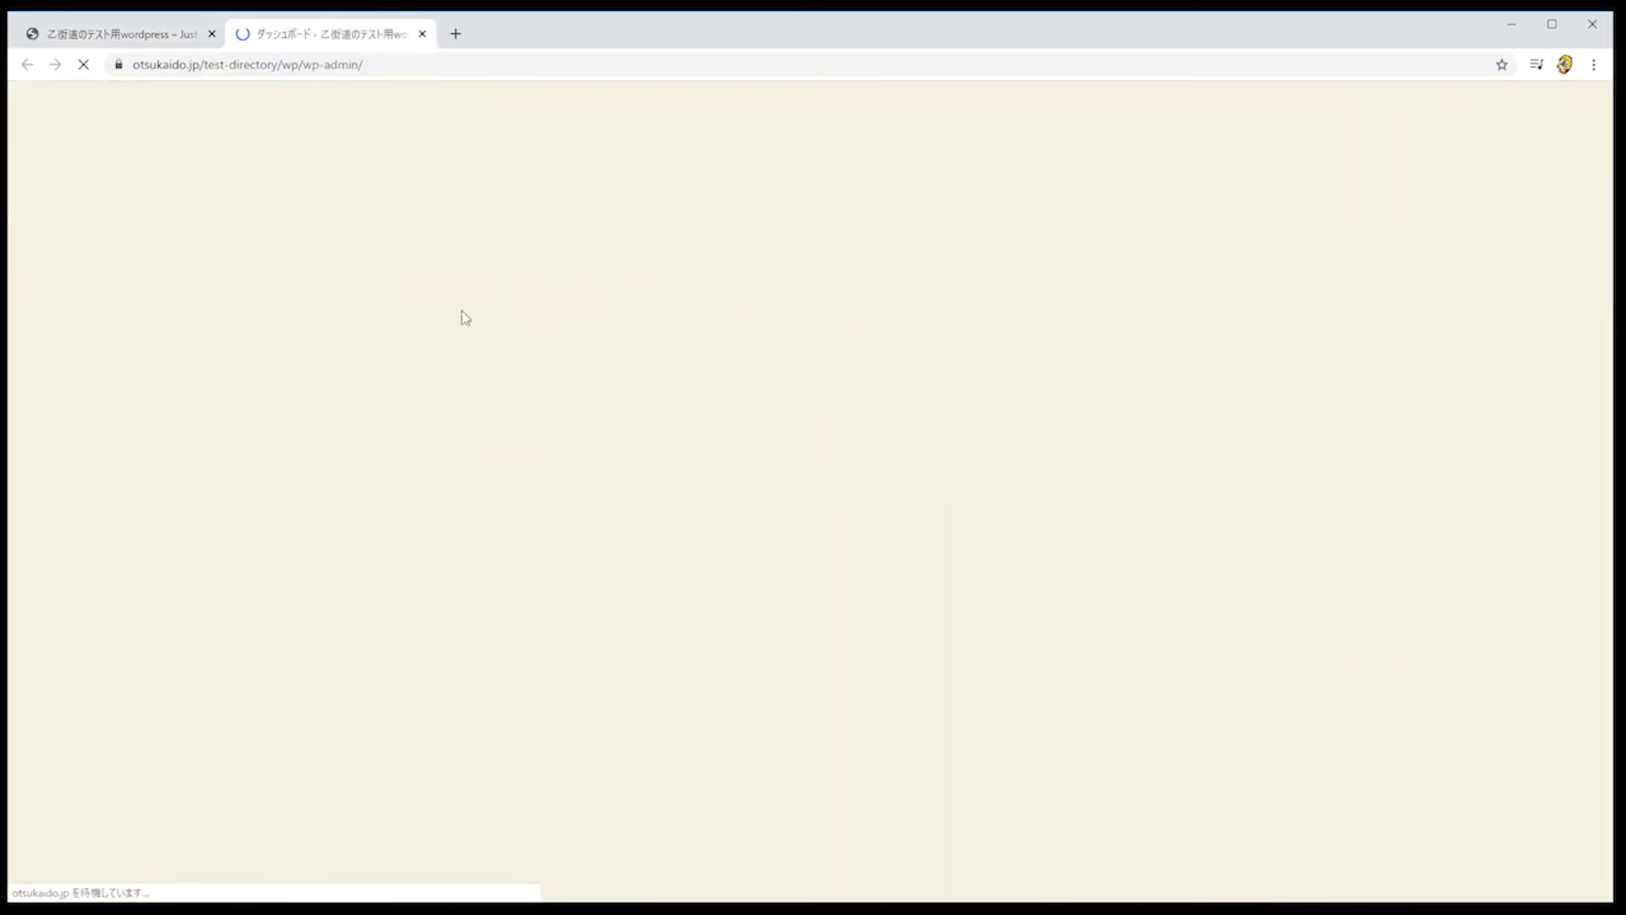
{"action": "mouse_move", "coordinate": [53, 239]}
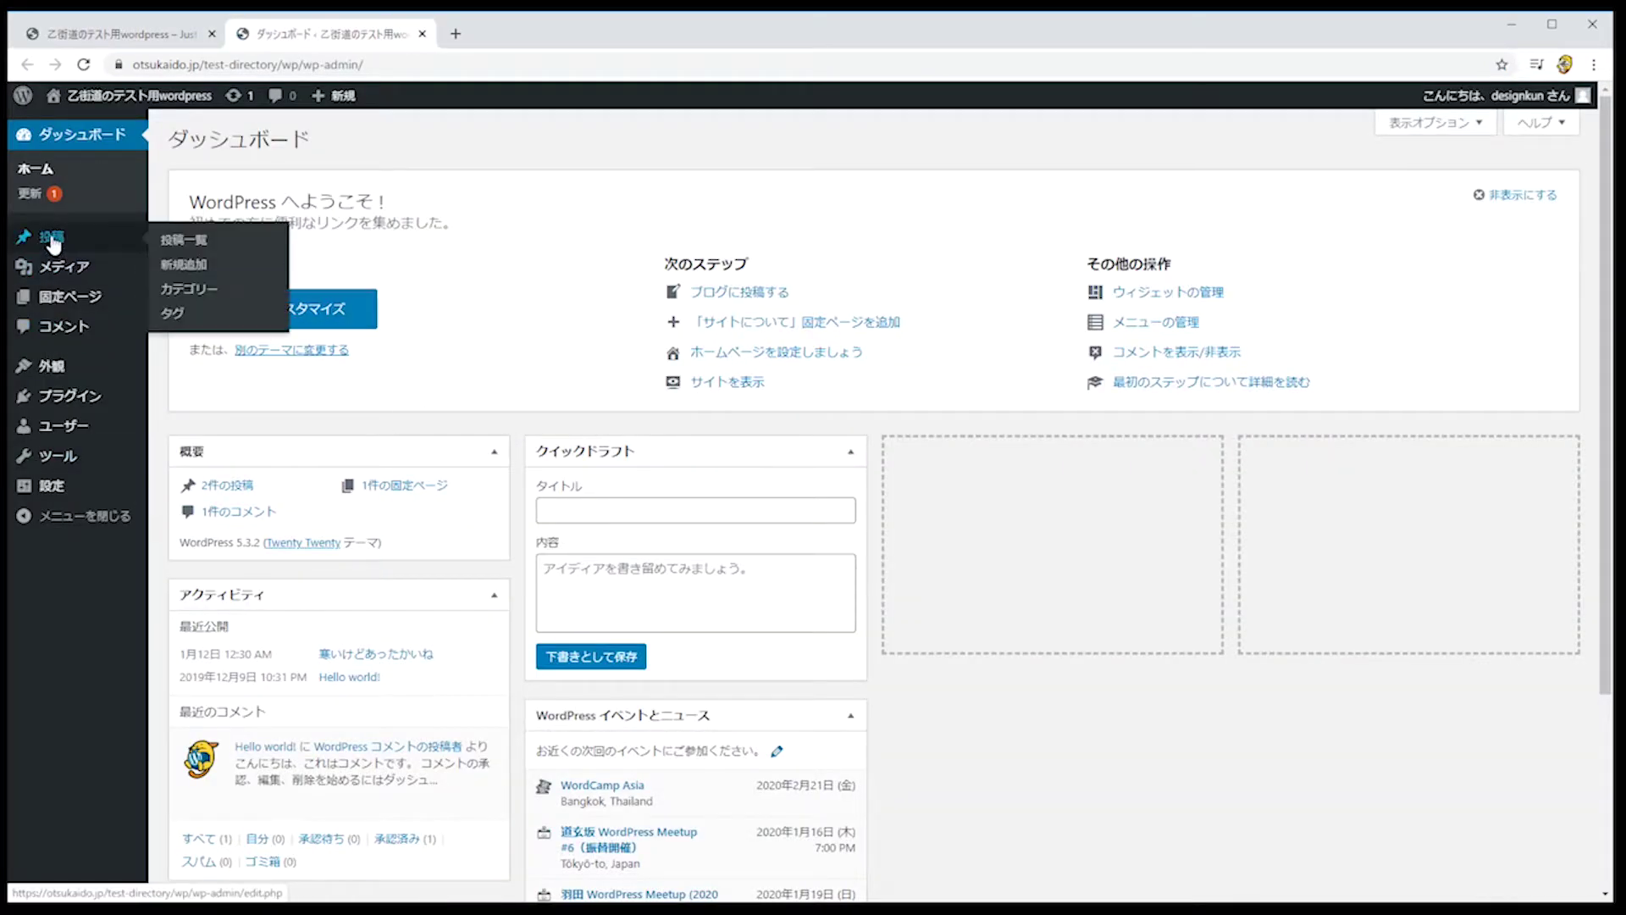
{"action": "left_click", "coordinate": [53, 240]}
{"action": "left_click", "coordinate": [239, 273]}
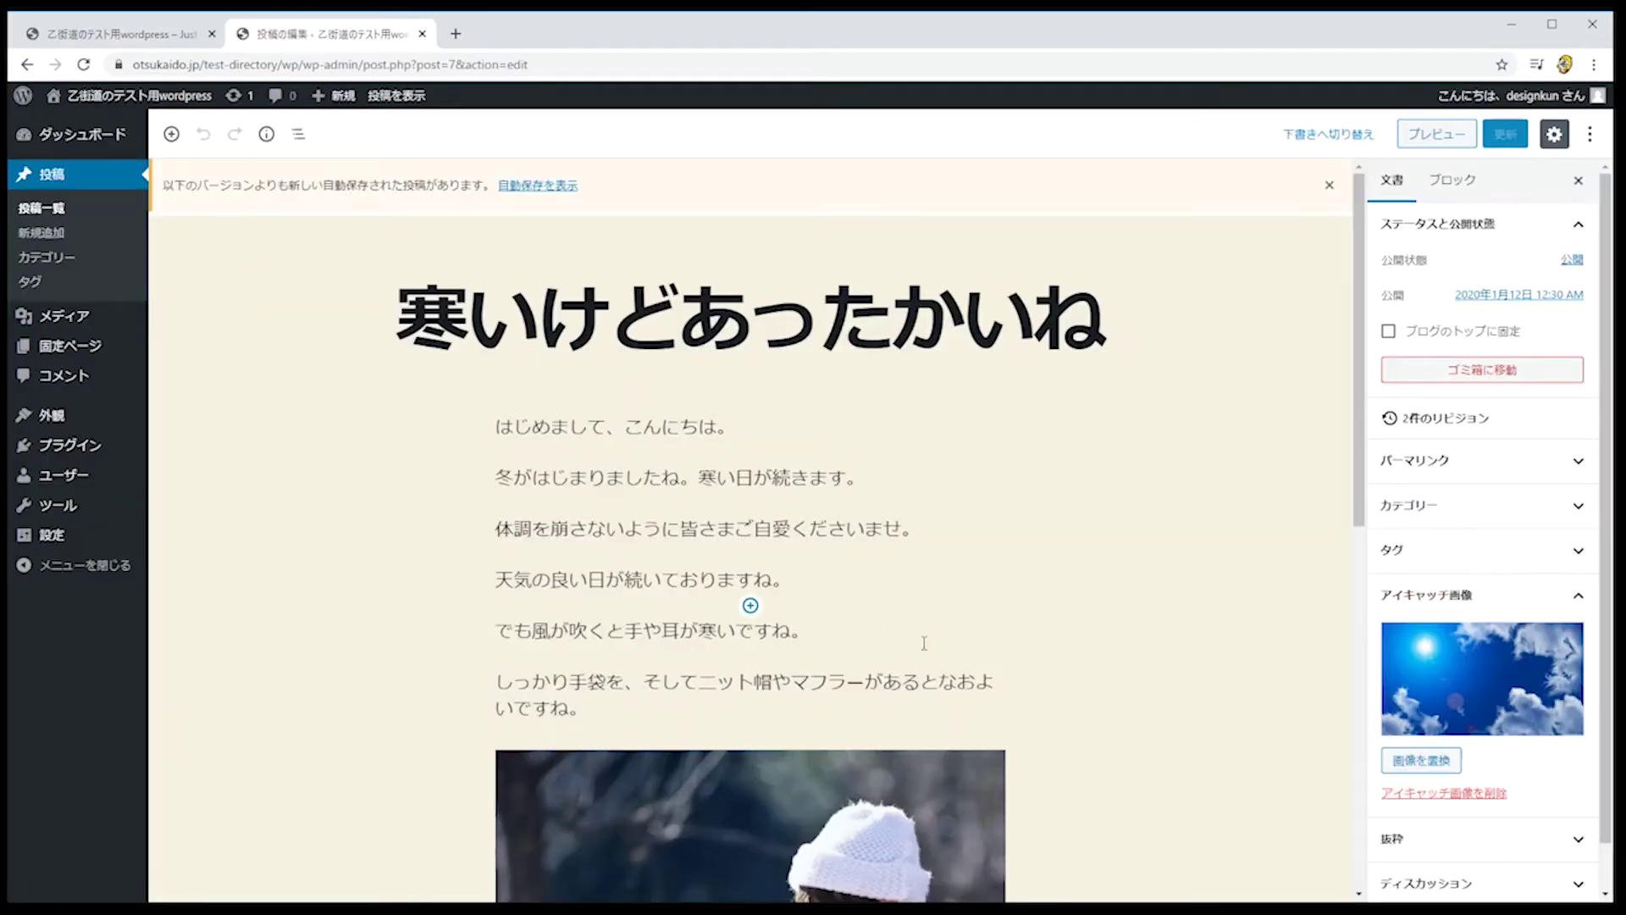
Step: Look through the post's content and examine how its text is divided into separate paragraph blocks
{"action": "scroll", "coordinate": [924, 652], "scroll_direction": "down", "scroll_amount": 4}
{"action": "scroll", "coordinate": [927, 659], "scroll_direction": "down", "scroll_amount": 5}
{"action": "scroll", "coordinate": [813, 654], "scroll_direction": "up", "scroll_amount": 9}
{"action": "left_click", "coordinate": [688, 527]}
{"action": "left_click", "coordinate": [758, 480]}
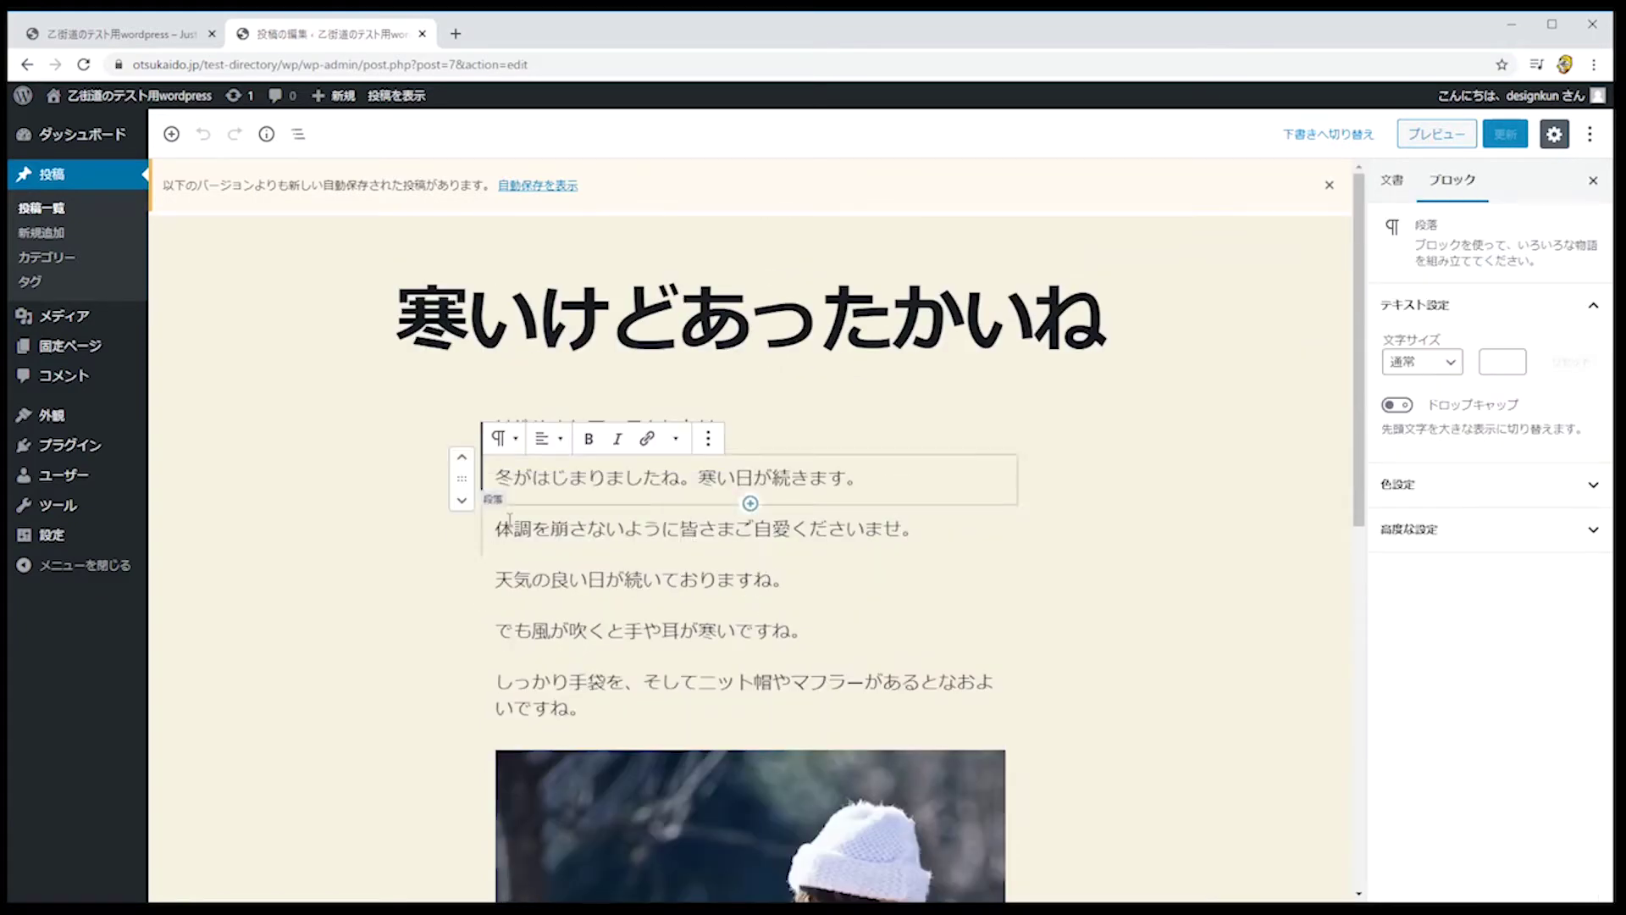
{"action": "left_click", "coordinate": [588, 529]}
{"action": "left_click", "coordinate": [609, 580]}
{"action": "left_click", "coordinate": [858, 493]}
{"action": "left_click", "coordinate": [805, 577]}
{"action": "left_click", "coordinate": [772, 683]}
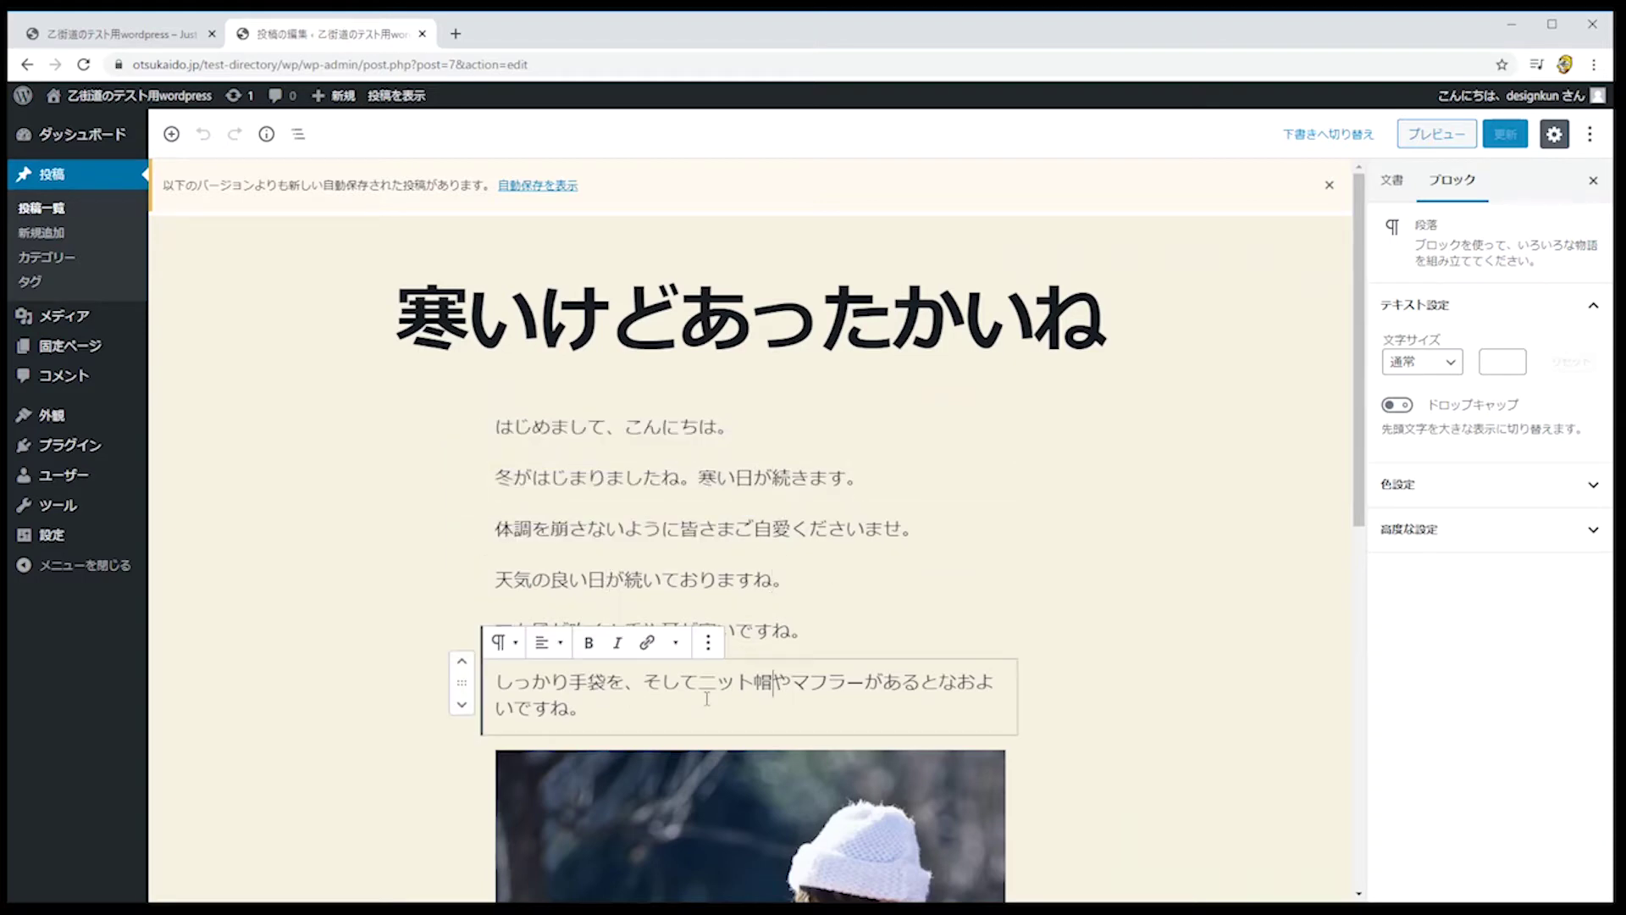
Step: Convert the first paragraph, はじめまして、こんにちは。, into a heading (見出し) block
{"action": "left_click", "coordinate": [608, 426]}
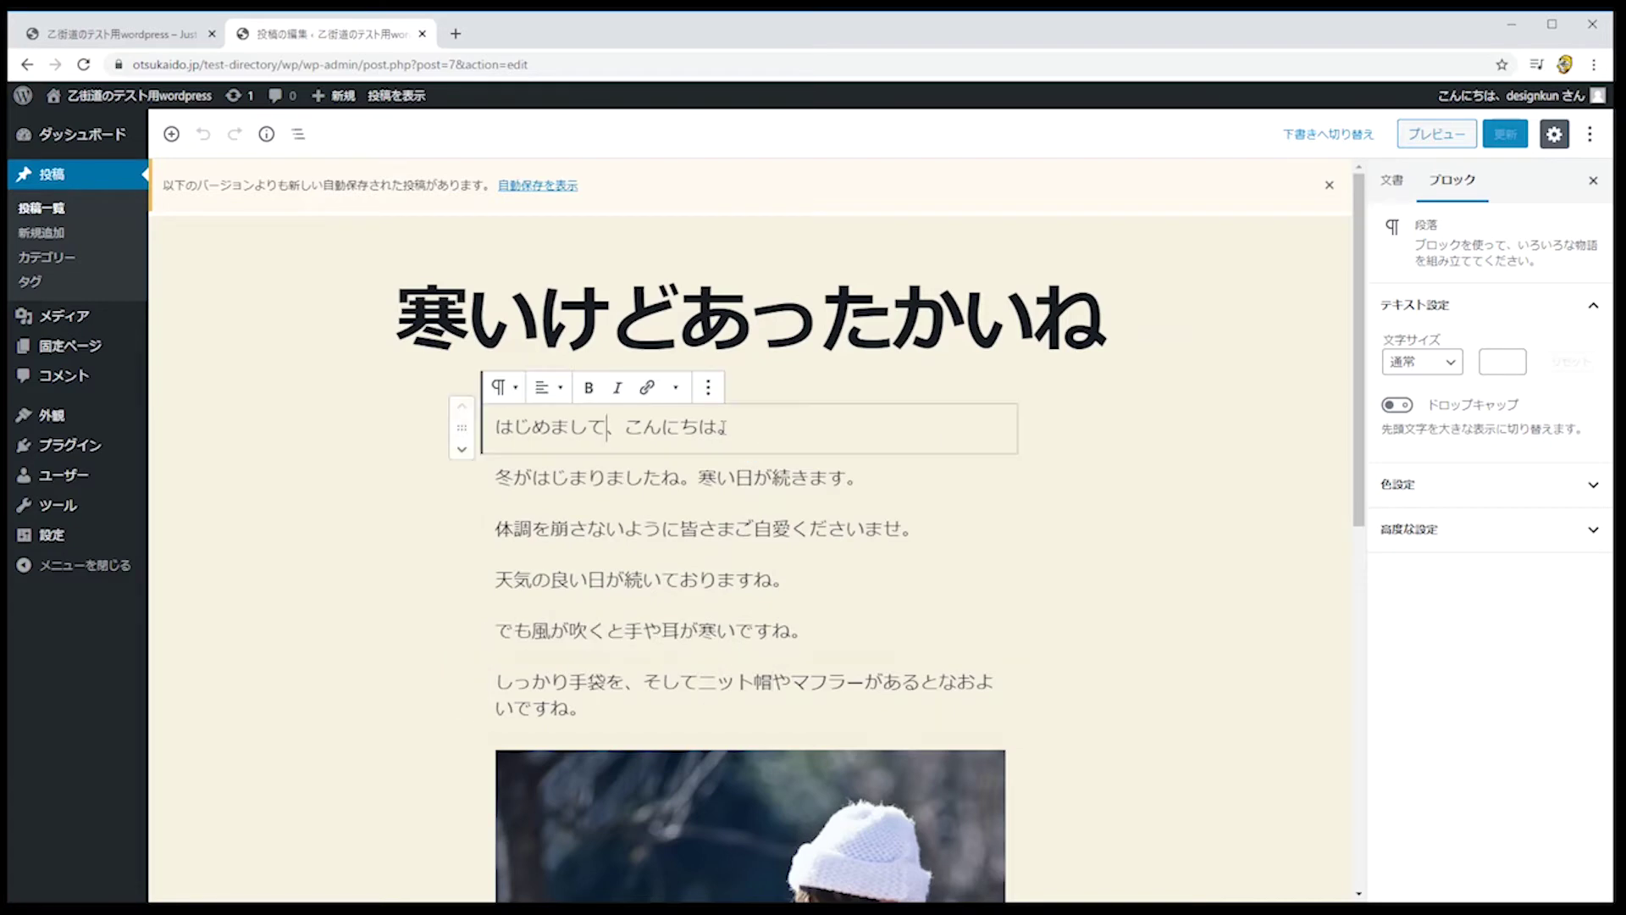
{"action": "left_click_drag", "start_coordinate": [730, 428], "coordinate": [497, 434]}
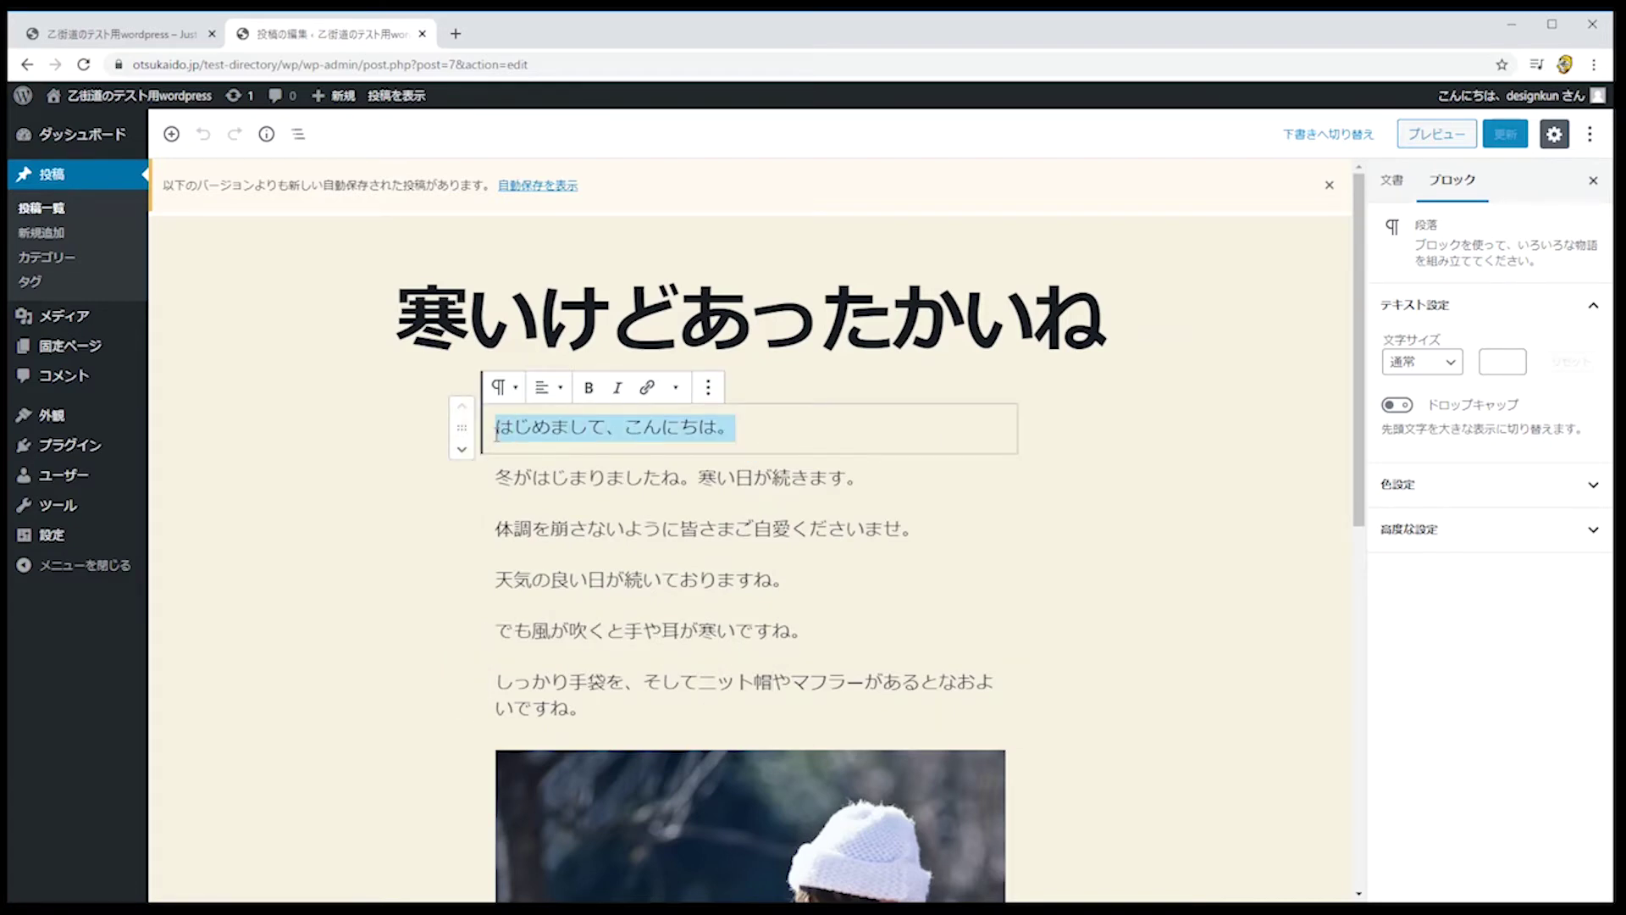
{"action": "left_click", "coordinate": [639, 447]}
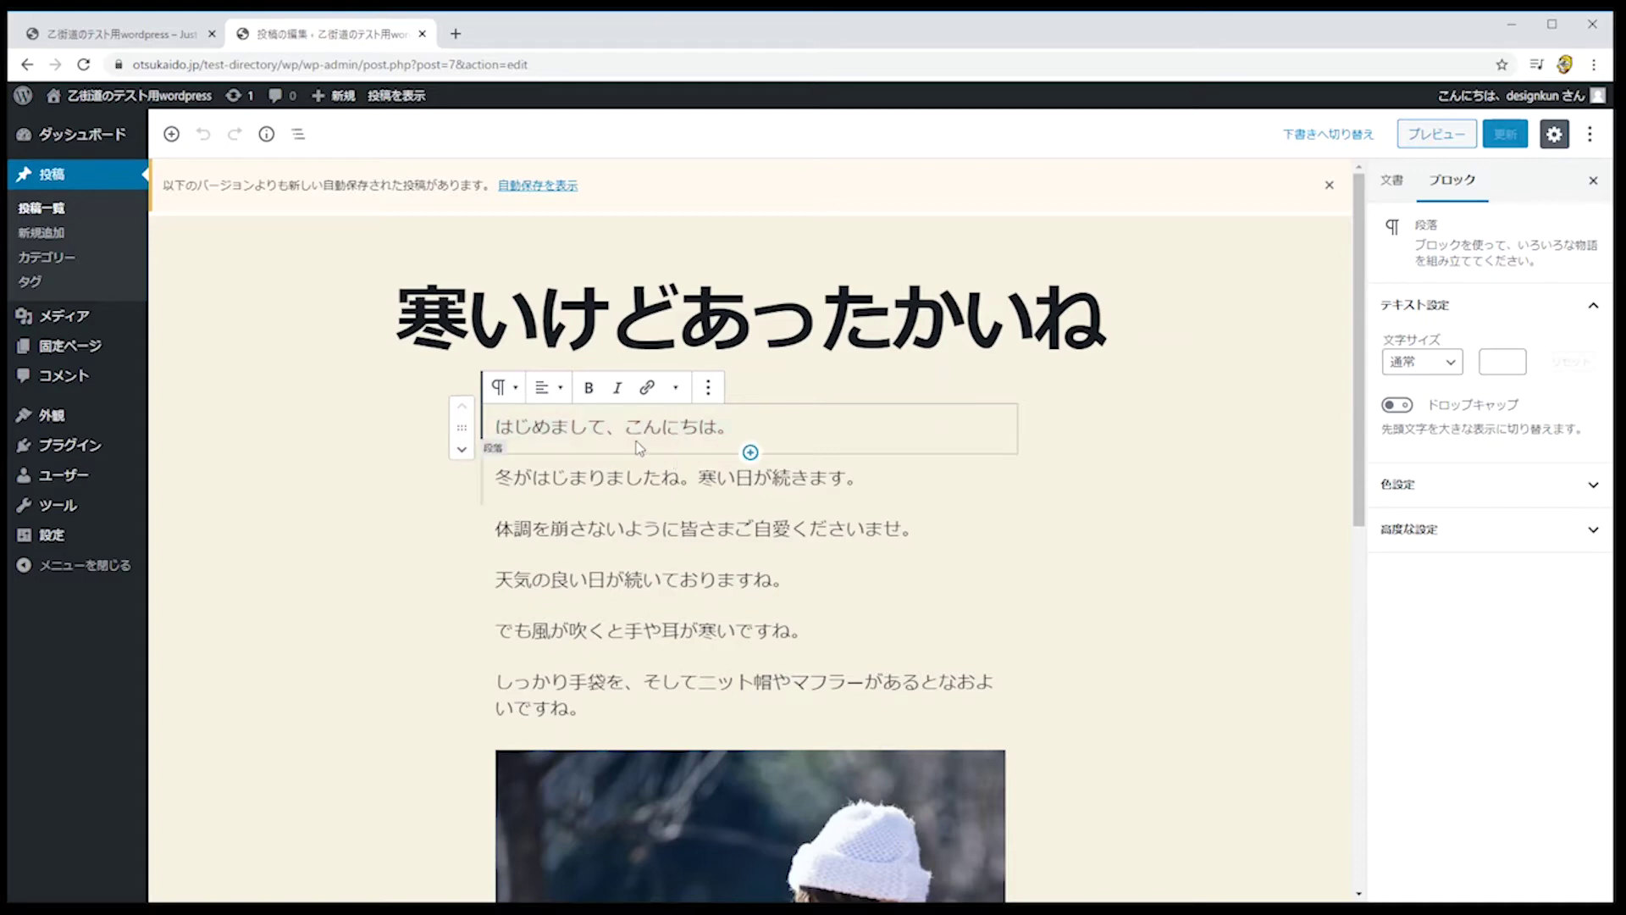
{"action": "left_click", "coordinate": [505, 390]}
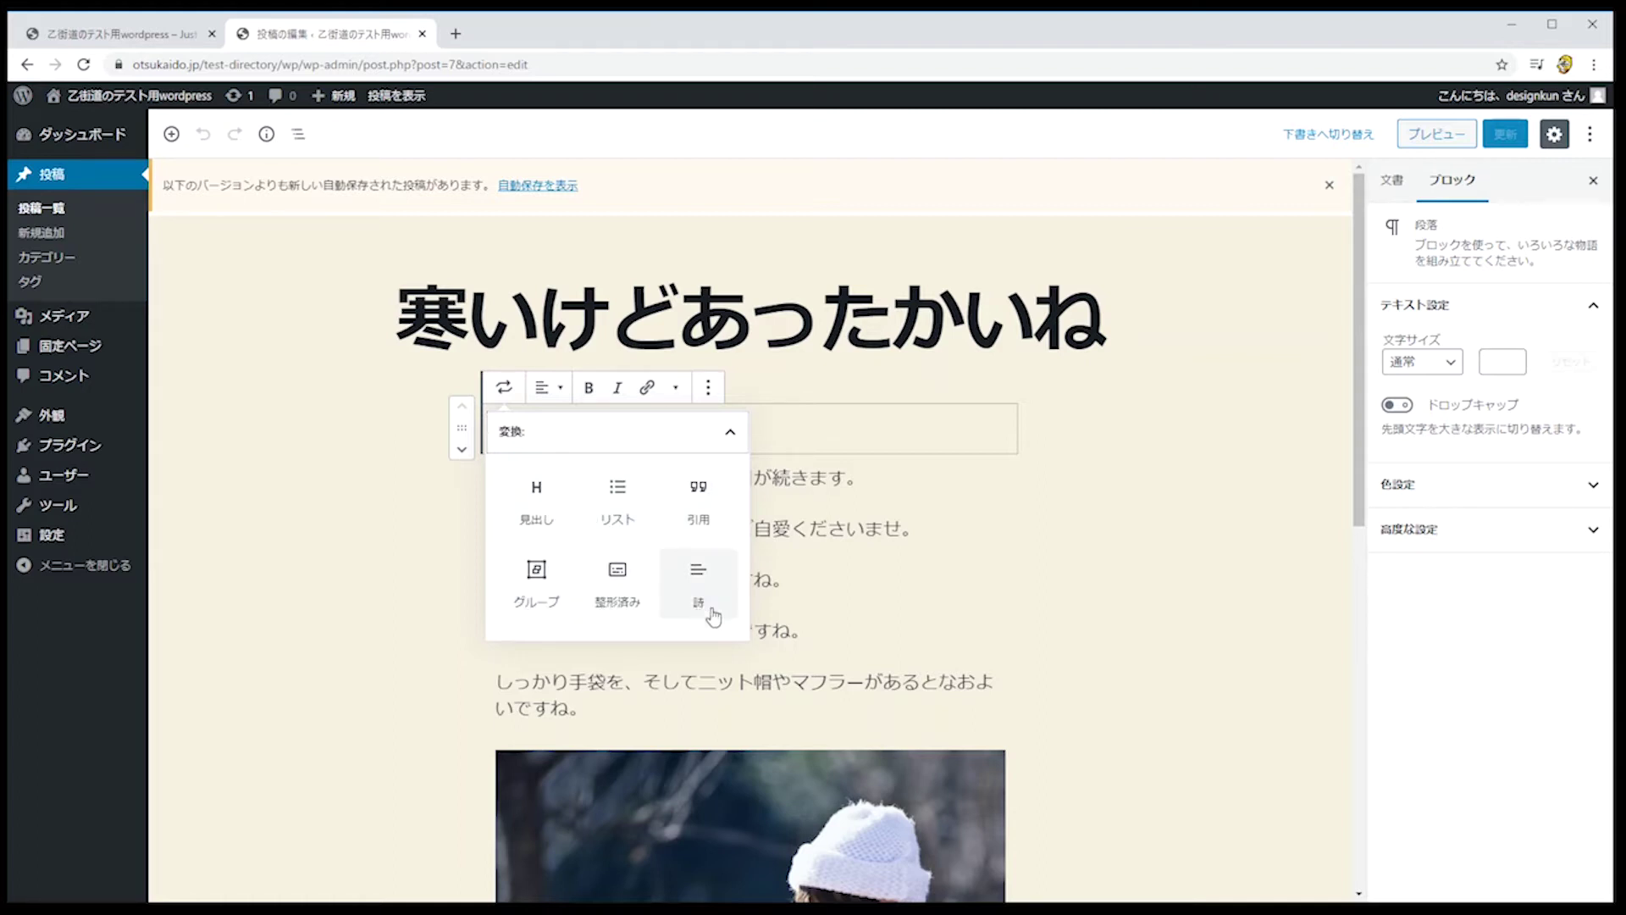
{"action": "left_click", "coordinate": [542, 514]}
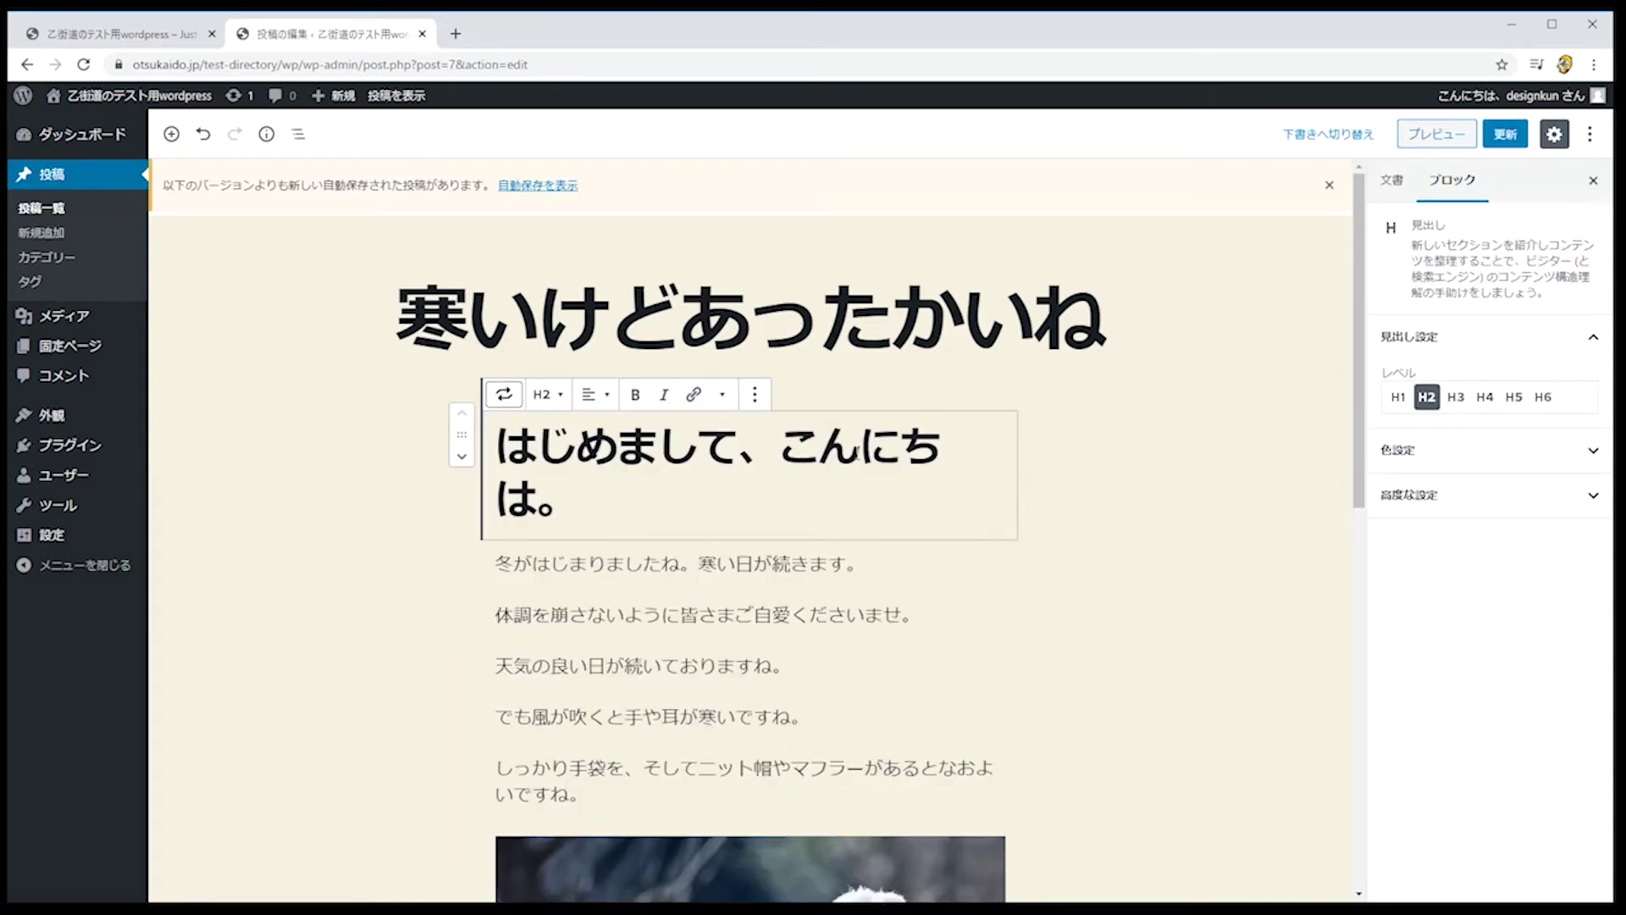
Step: Give the はじめまして、こんにちは。 heading the custom orange text colour #ff5500
{"action": "left_click", "coordinate": [1592, 455]}
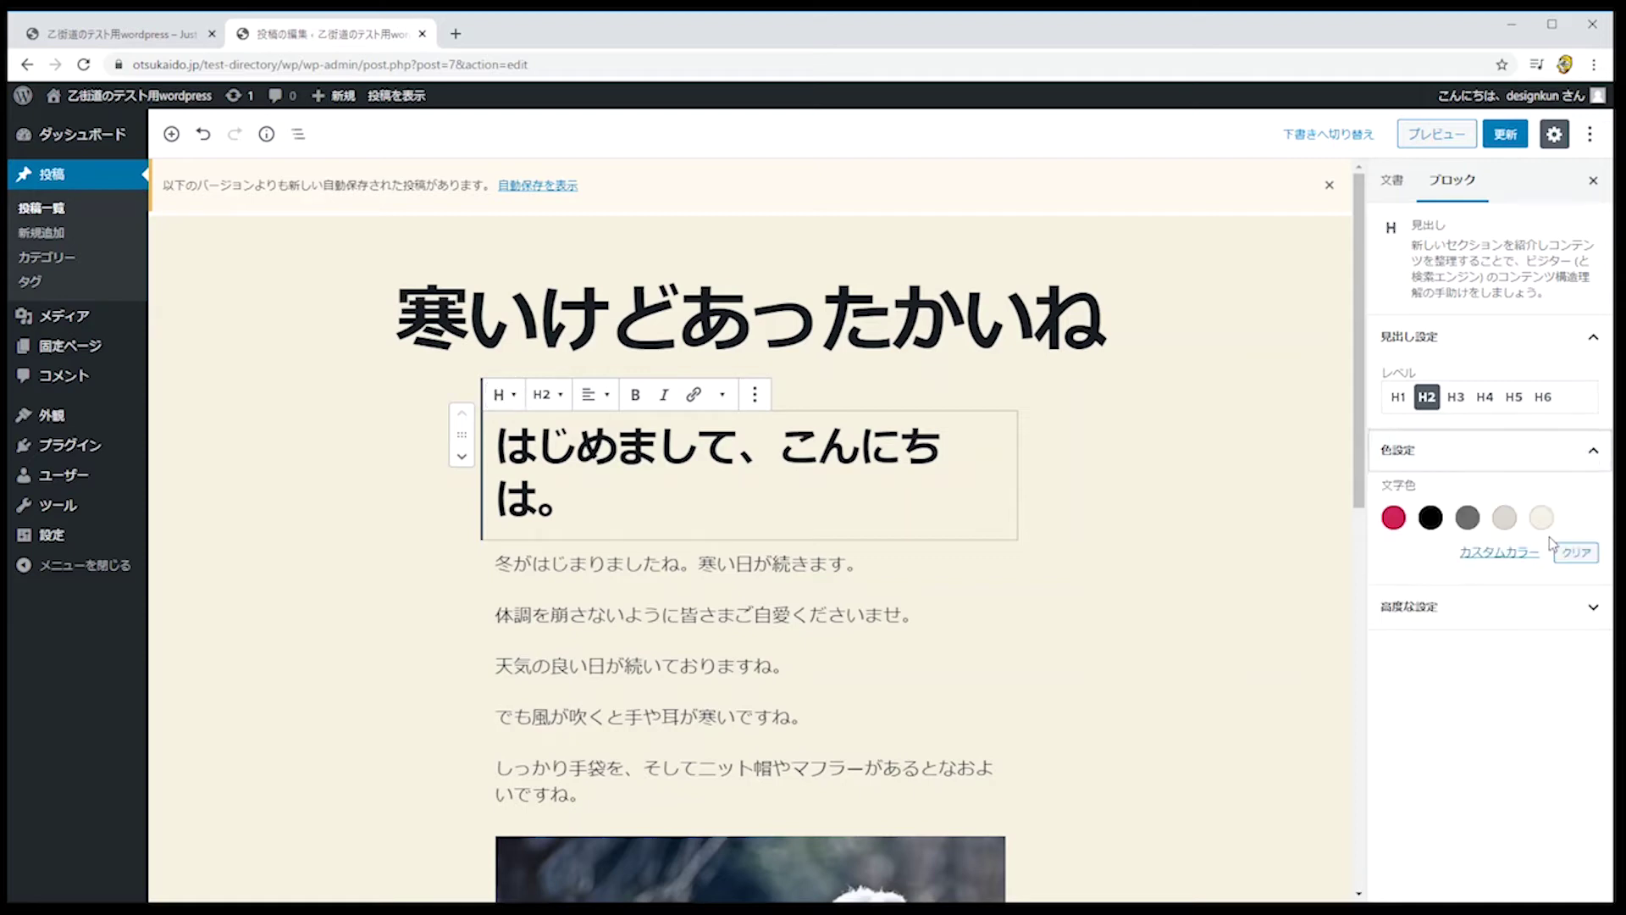
{"action": "left_click", "coordinate": [1499, 555]}
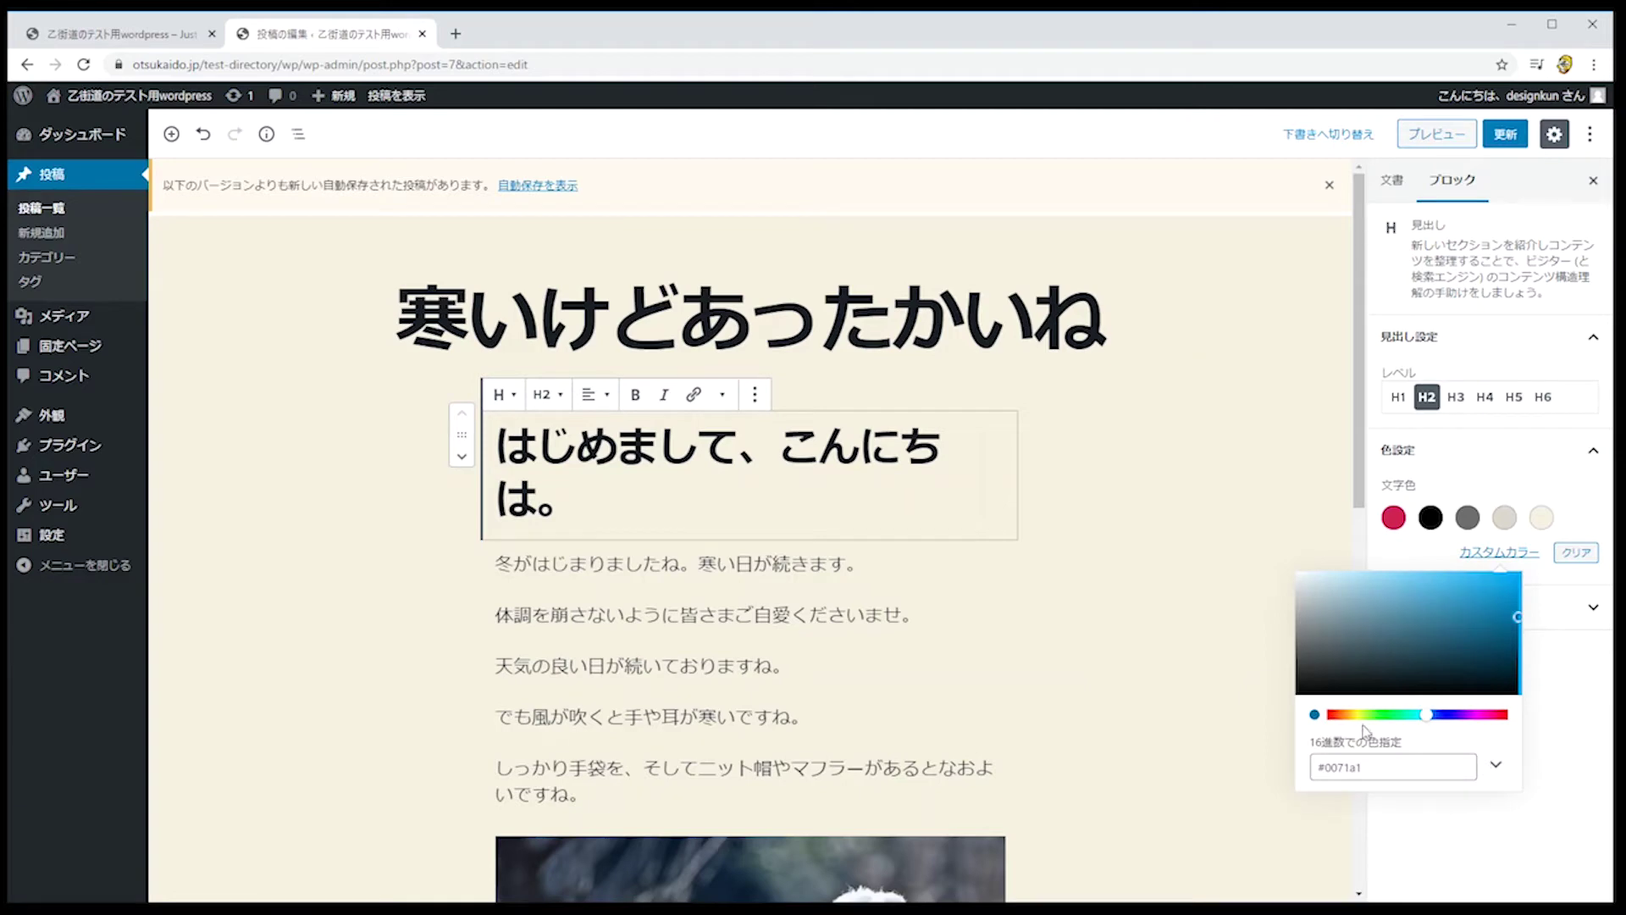
{"action": "left_click", "coordinate": [1333, 714]}
{"action": "left_click_drag", "start_coordinate": [1424, 625], "coordinate": [1558, 571]}
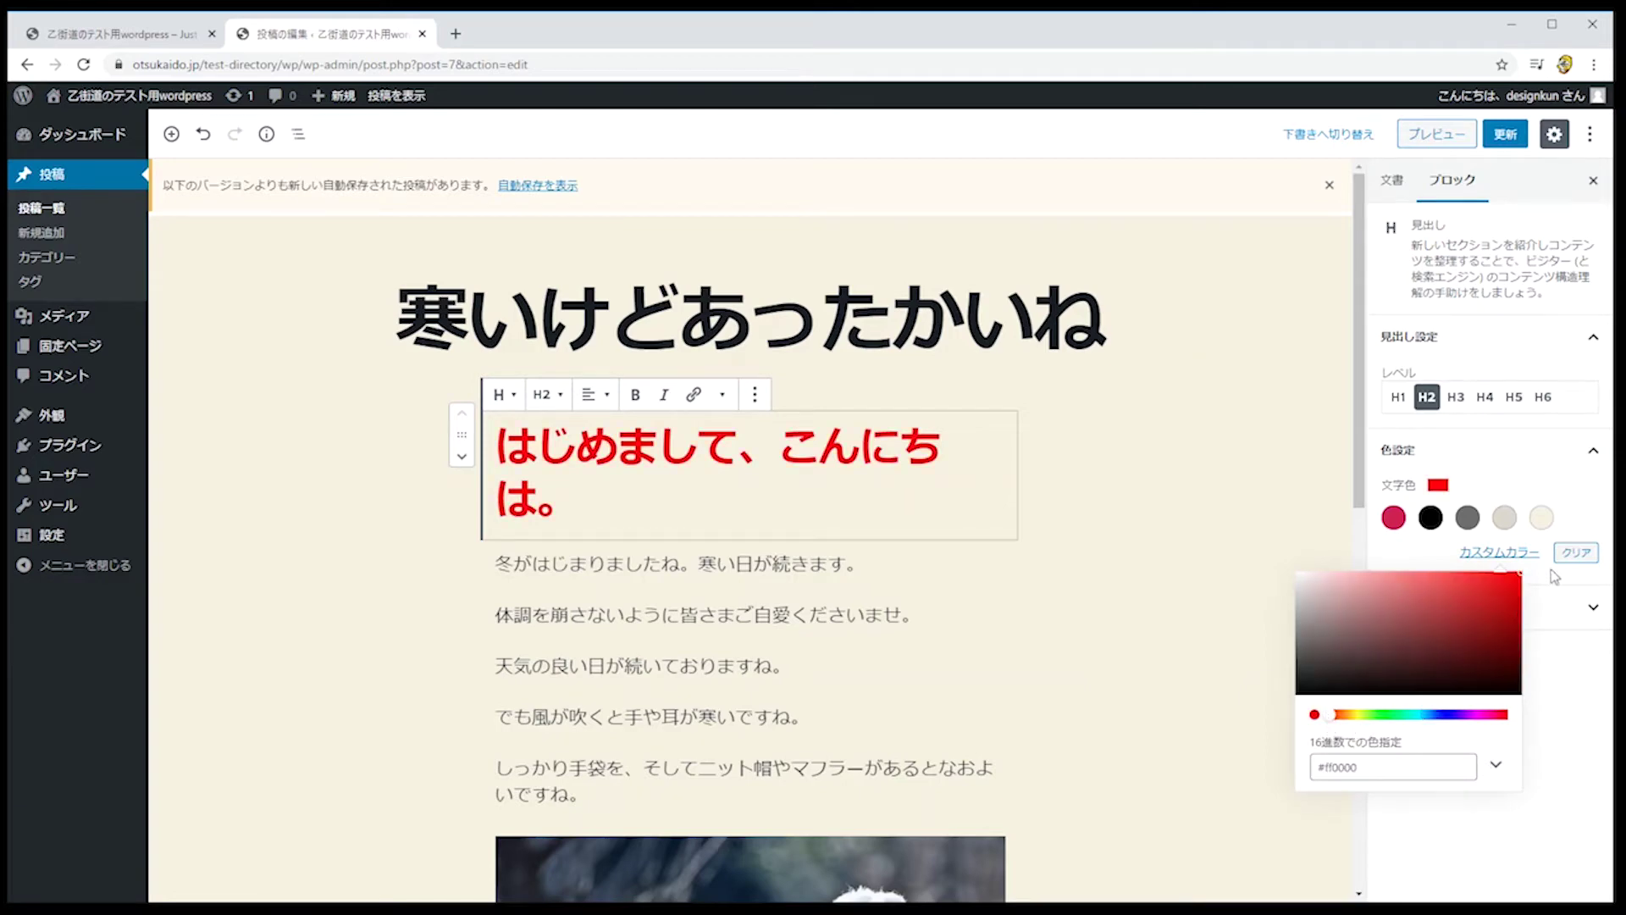
{"action": "left_click", "coordinate": [1345, 714]}
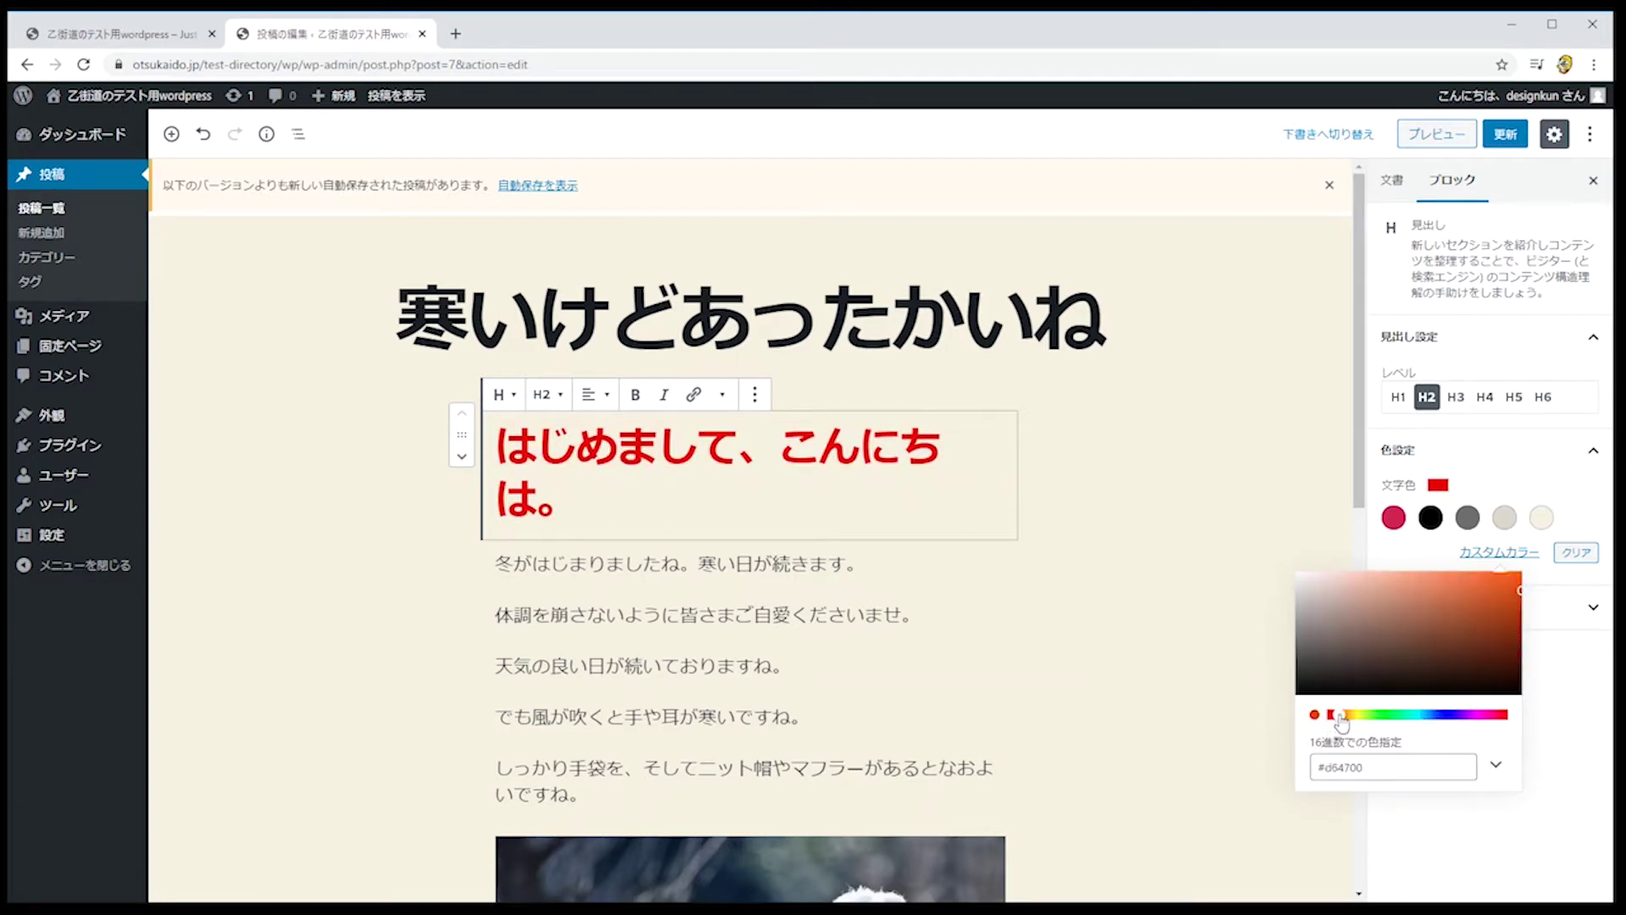
{"action": "left_click_drag", "start_coordinate": [1383, 686], "coordinate": [1534, 573]}
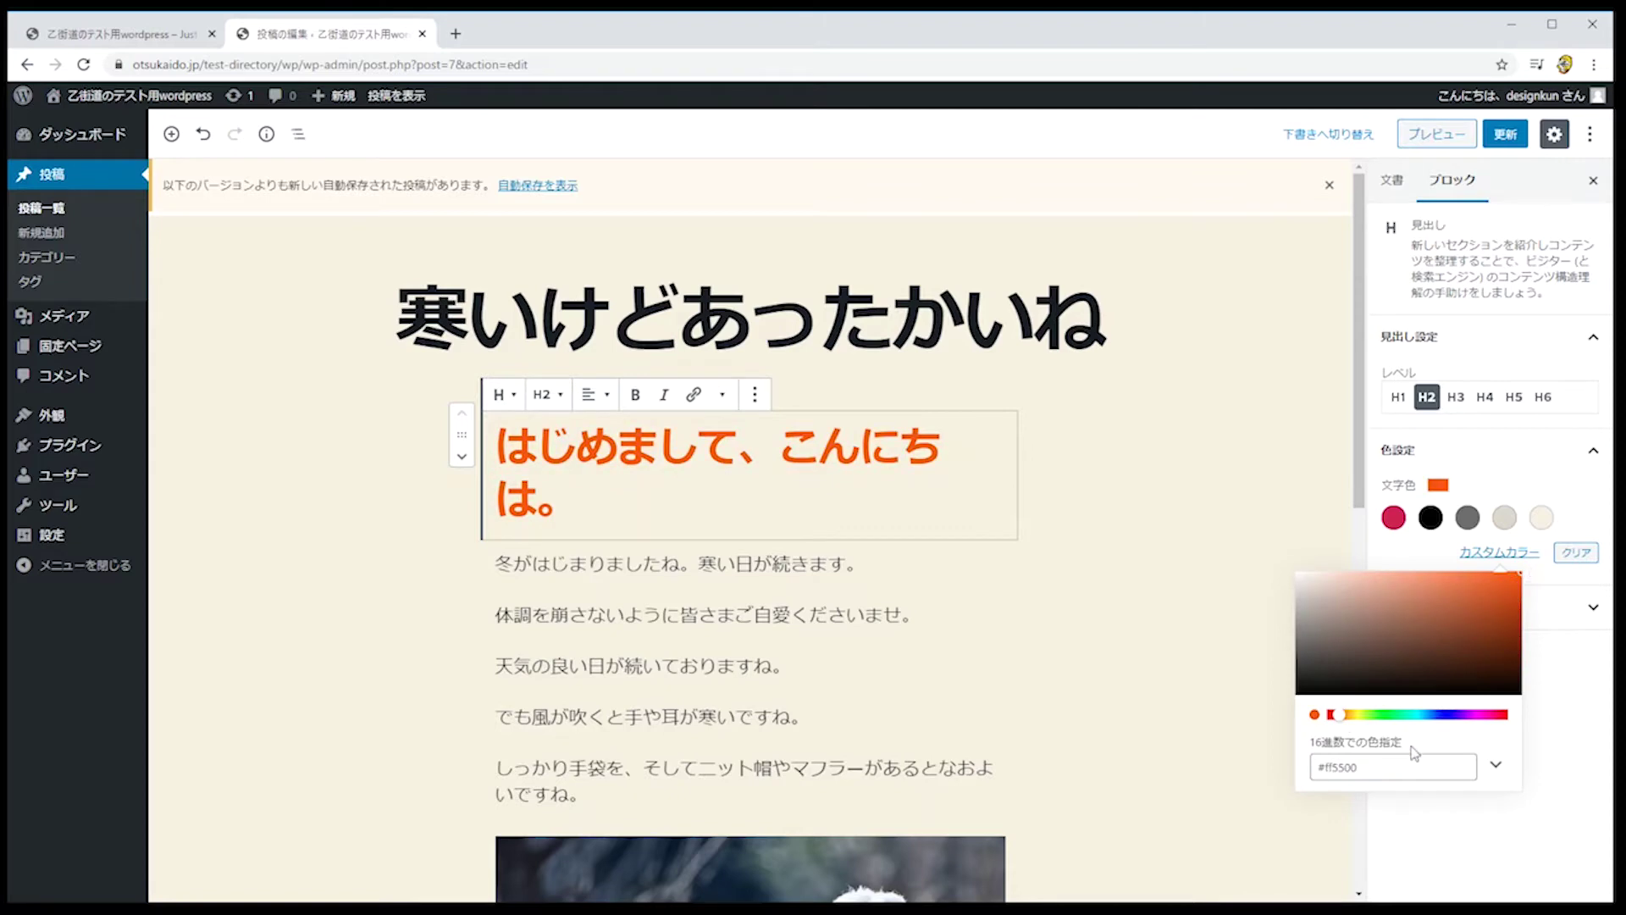
{"action": "left_click", "coordinate": [1591, 695]}
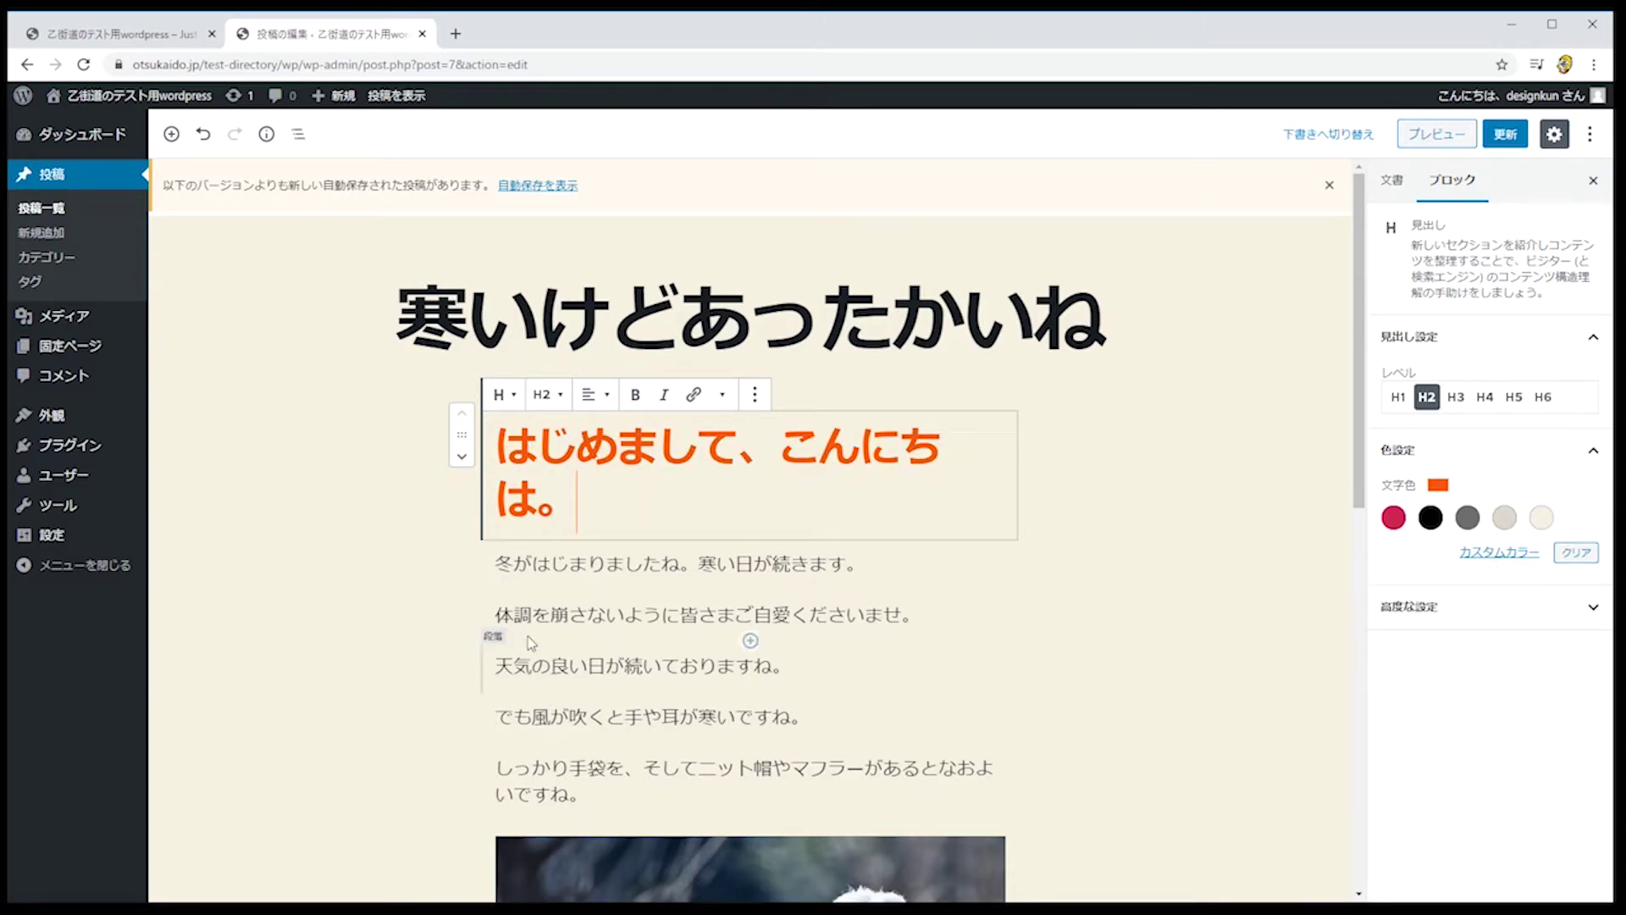
Step: Make the whole sentence 天気の良い日が続いておりますね。 bold
{"action": "left_click_drag", "start_coordinate": [498, 666], "coordinate": [785, 666]}
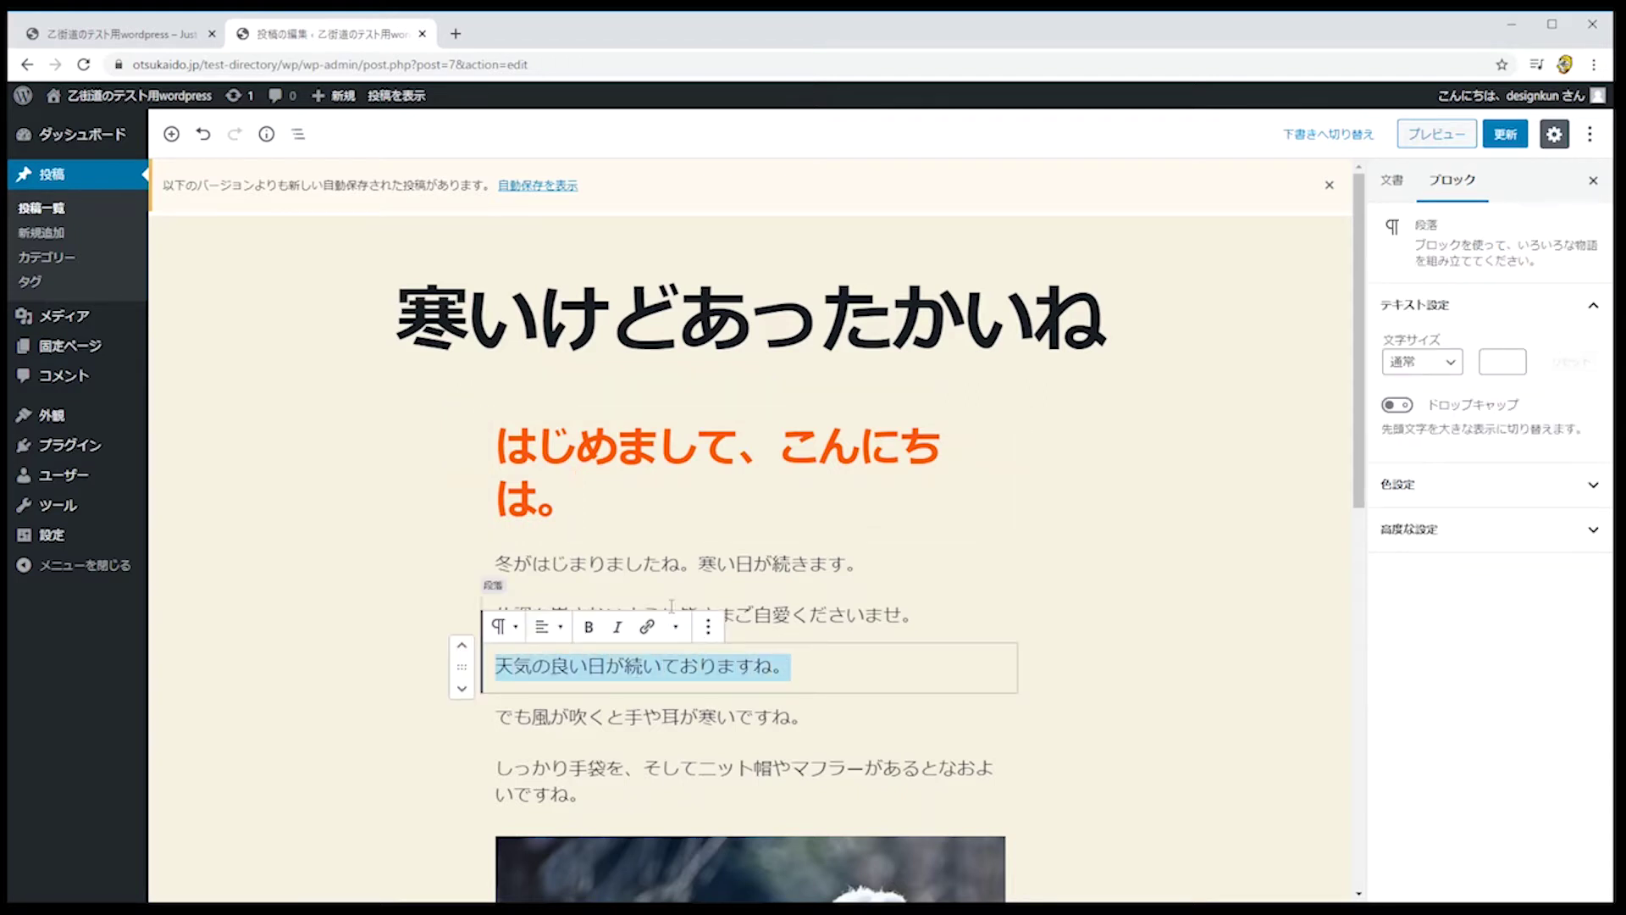
{"action": "left_click", "coordinate": [915, 687]}
{"action": "left_click", "coordinate": [821, 675]}
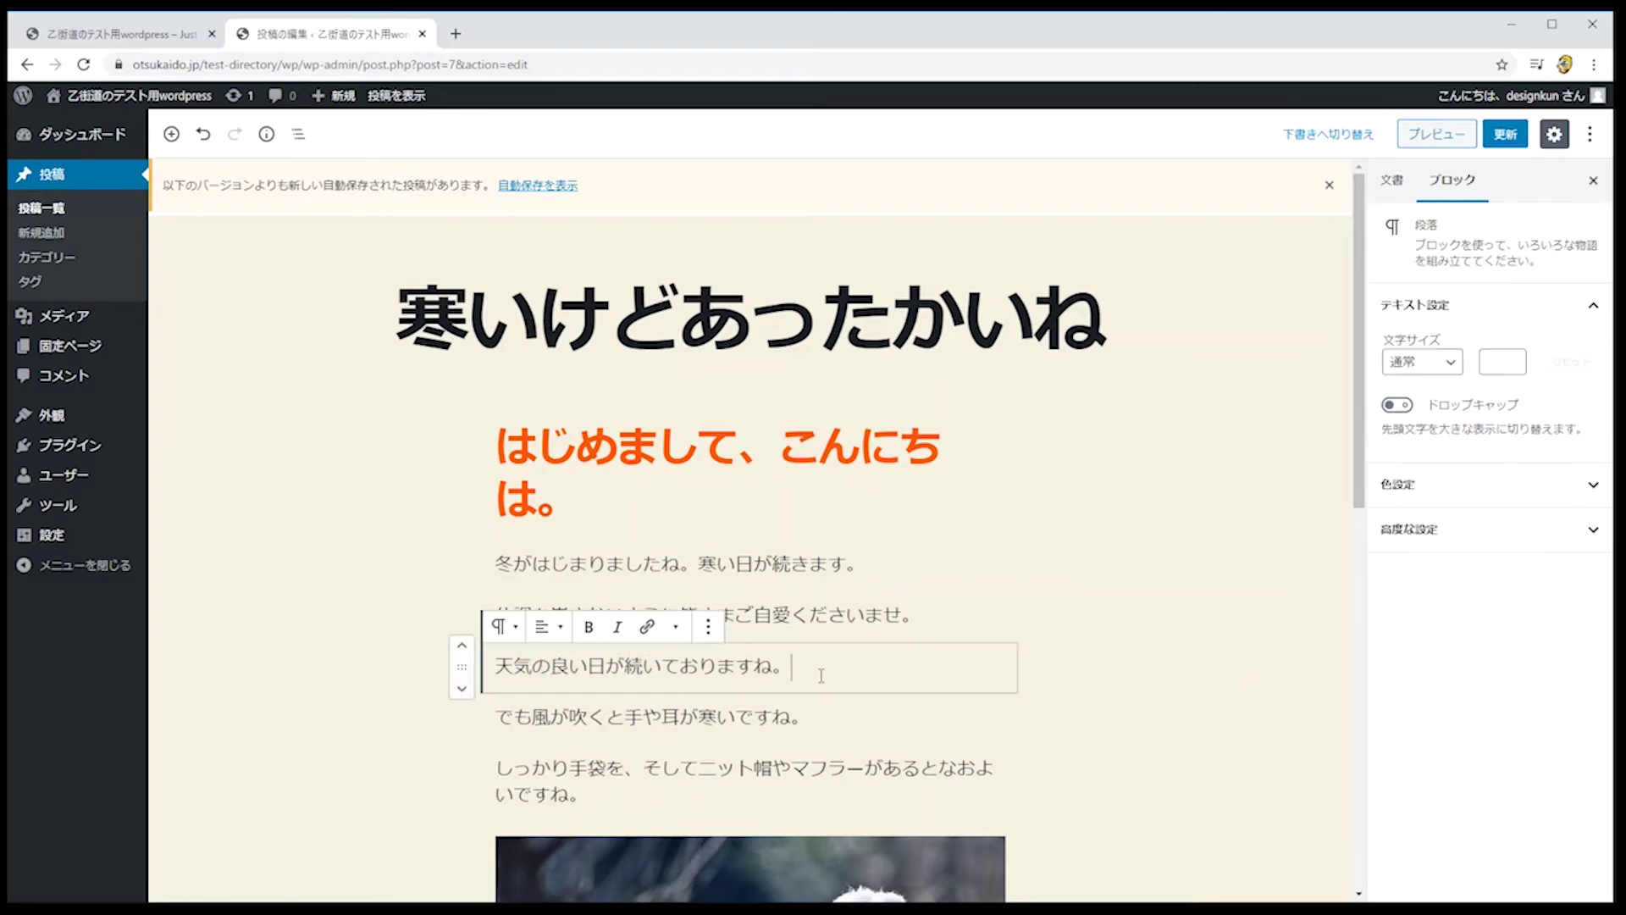
{"action": "left_click_drag", "start_coordinate": [790, 669], "coordinate": [552, 652]}
{"action": "left_click", "coordinate": [589, 627]}
Step: Give the paragraph でも風が吹くと手や耳が寒いですね。 the custom light blue background colour #68d2ff
{"action": "left_click", "coordinate": [625, 717]}
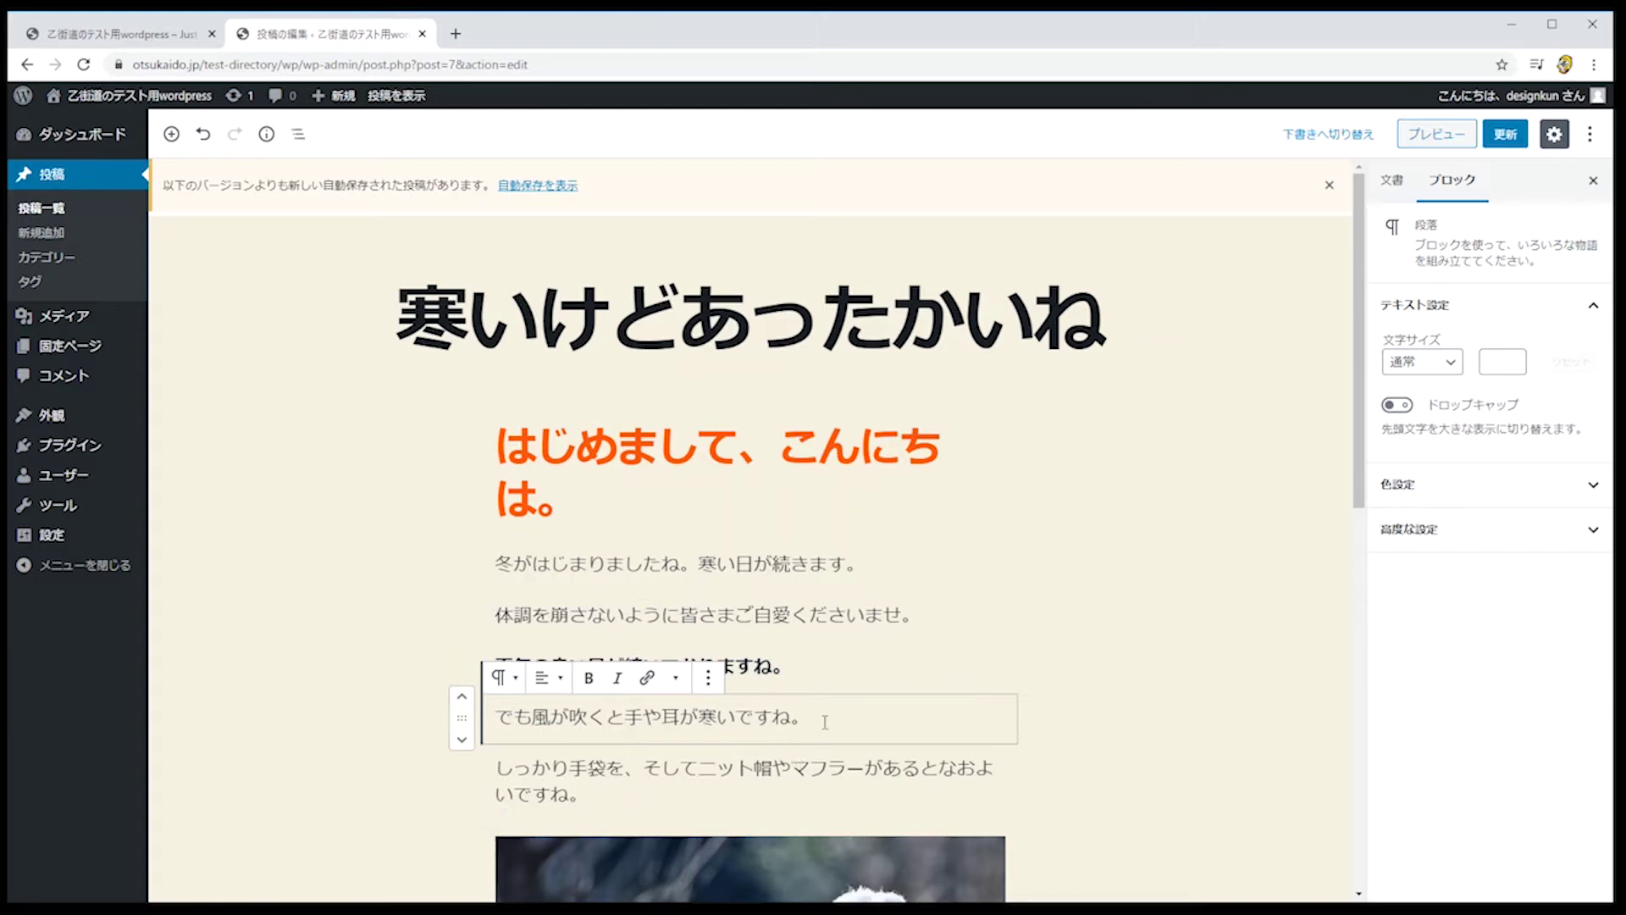
{"action": "left_click", "coordinate": [916, 720]}
{"action": "left_click_drag", "start_coordinate": [916, 720], "coordinate": [835, 721]}
{"action": "left_click", "coordinate": [1469, 487]}
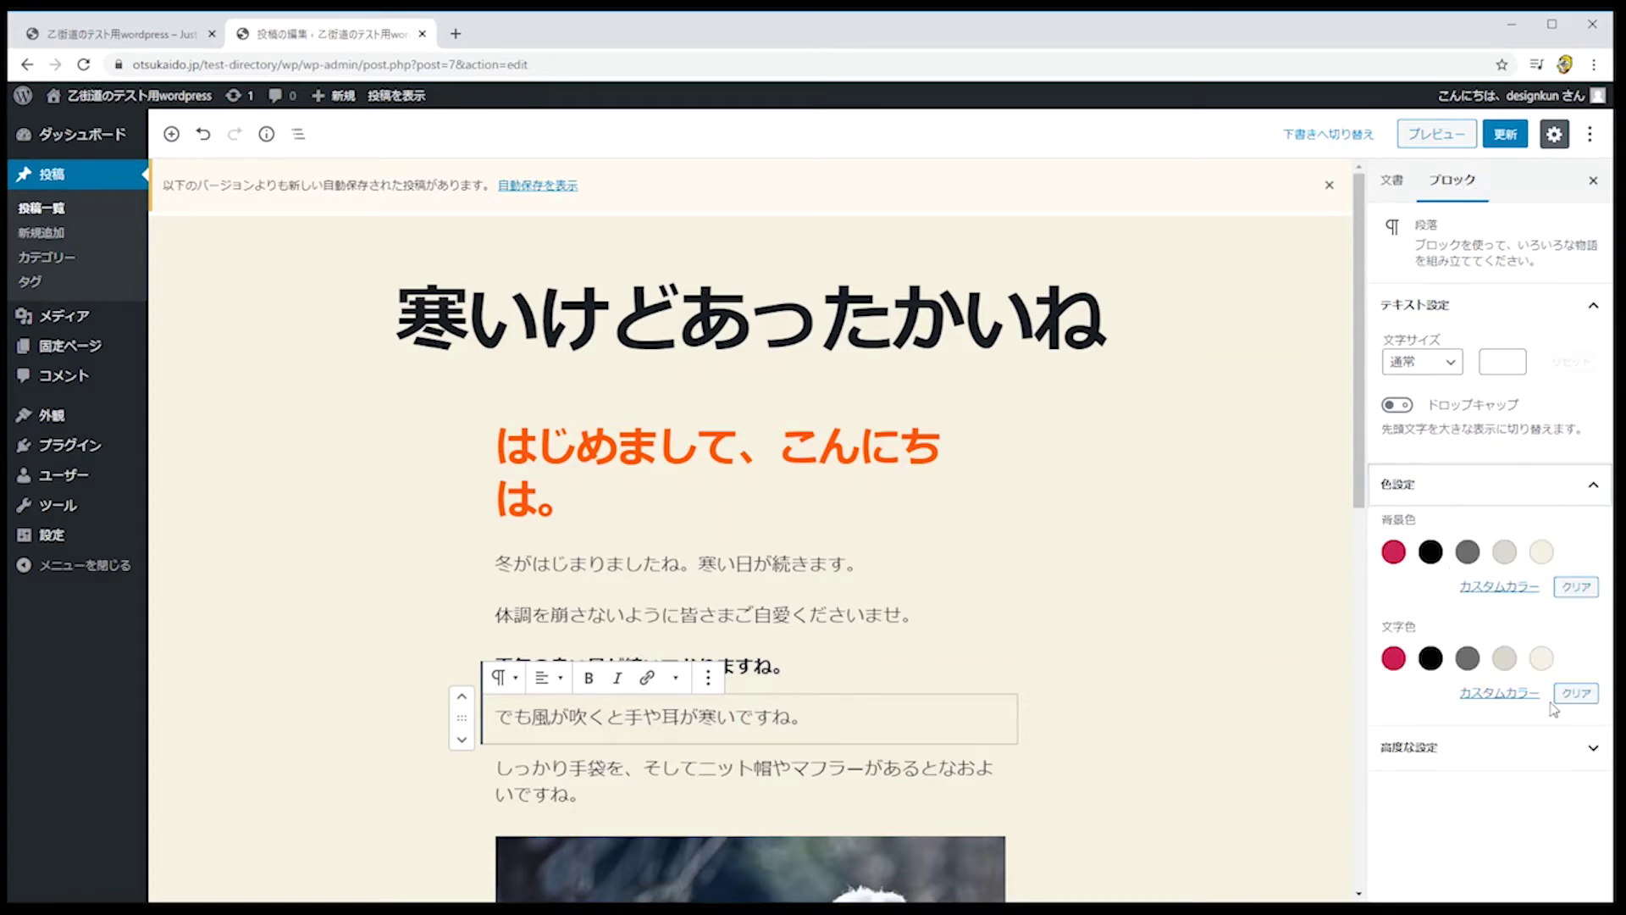
{"action": "left_click", "coordinate": [1504, 591]}
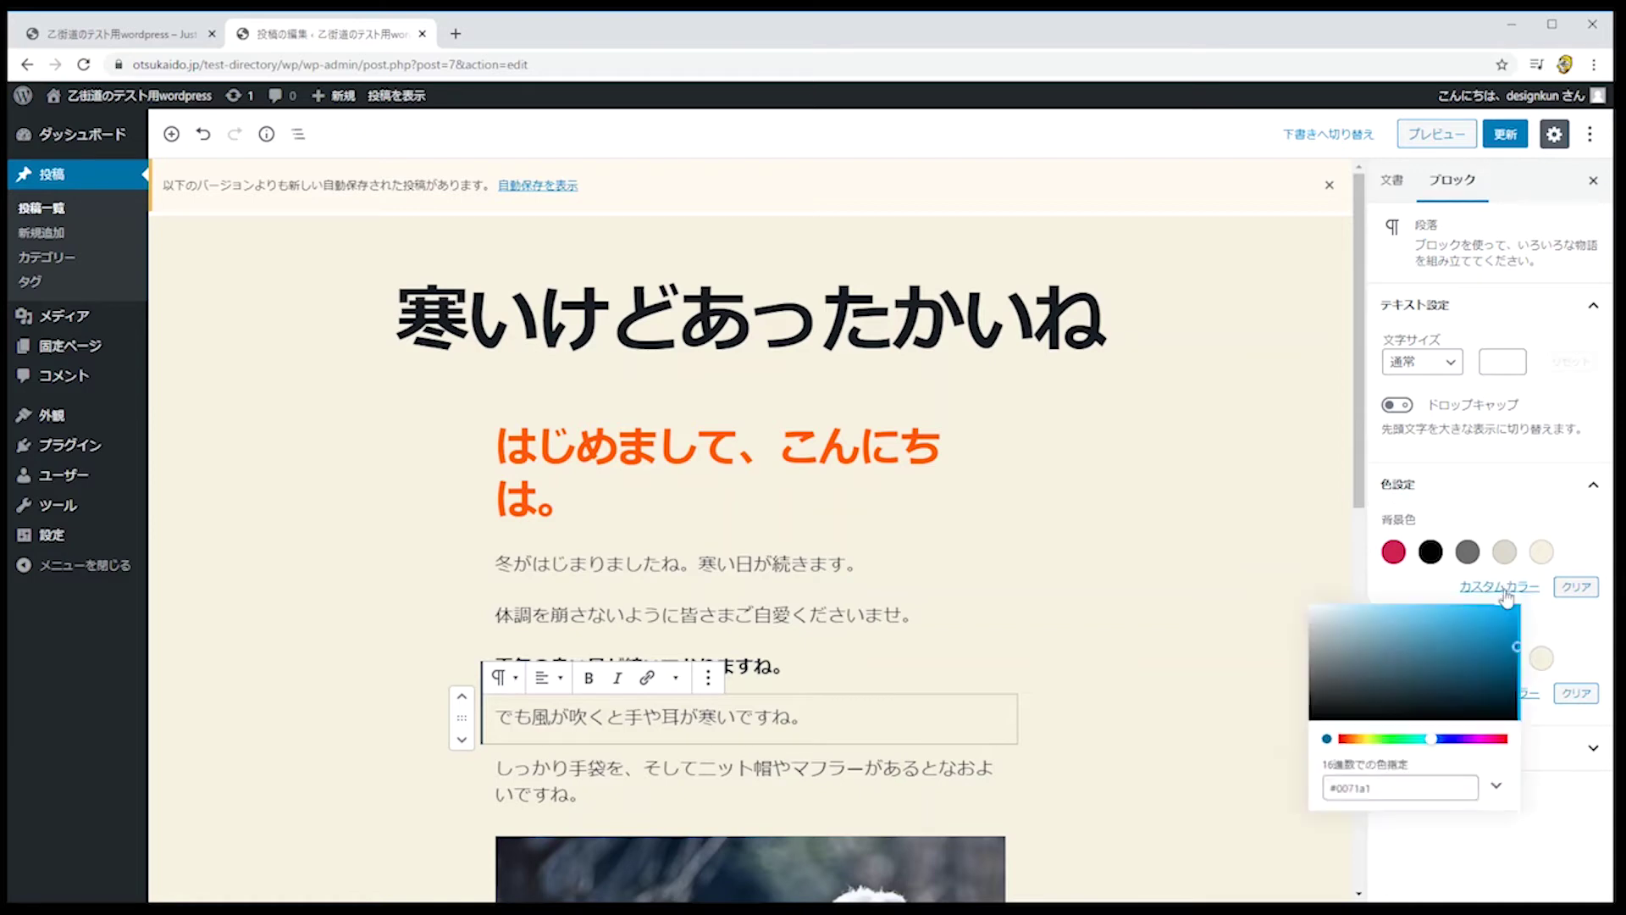
{"action": "left_click_drag", "start_coordinate": [1428, 631], "coordinate": [1431, 603]}
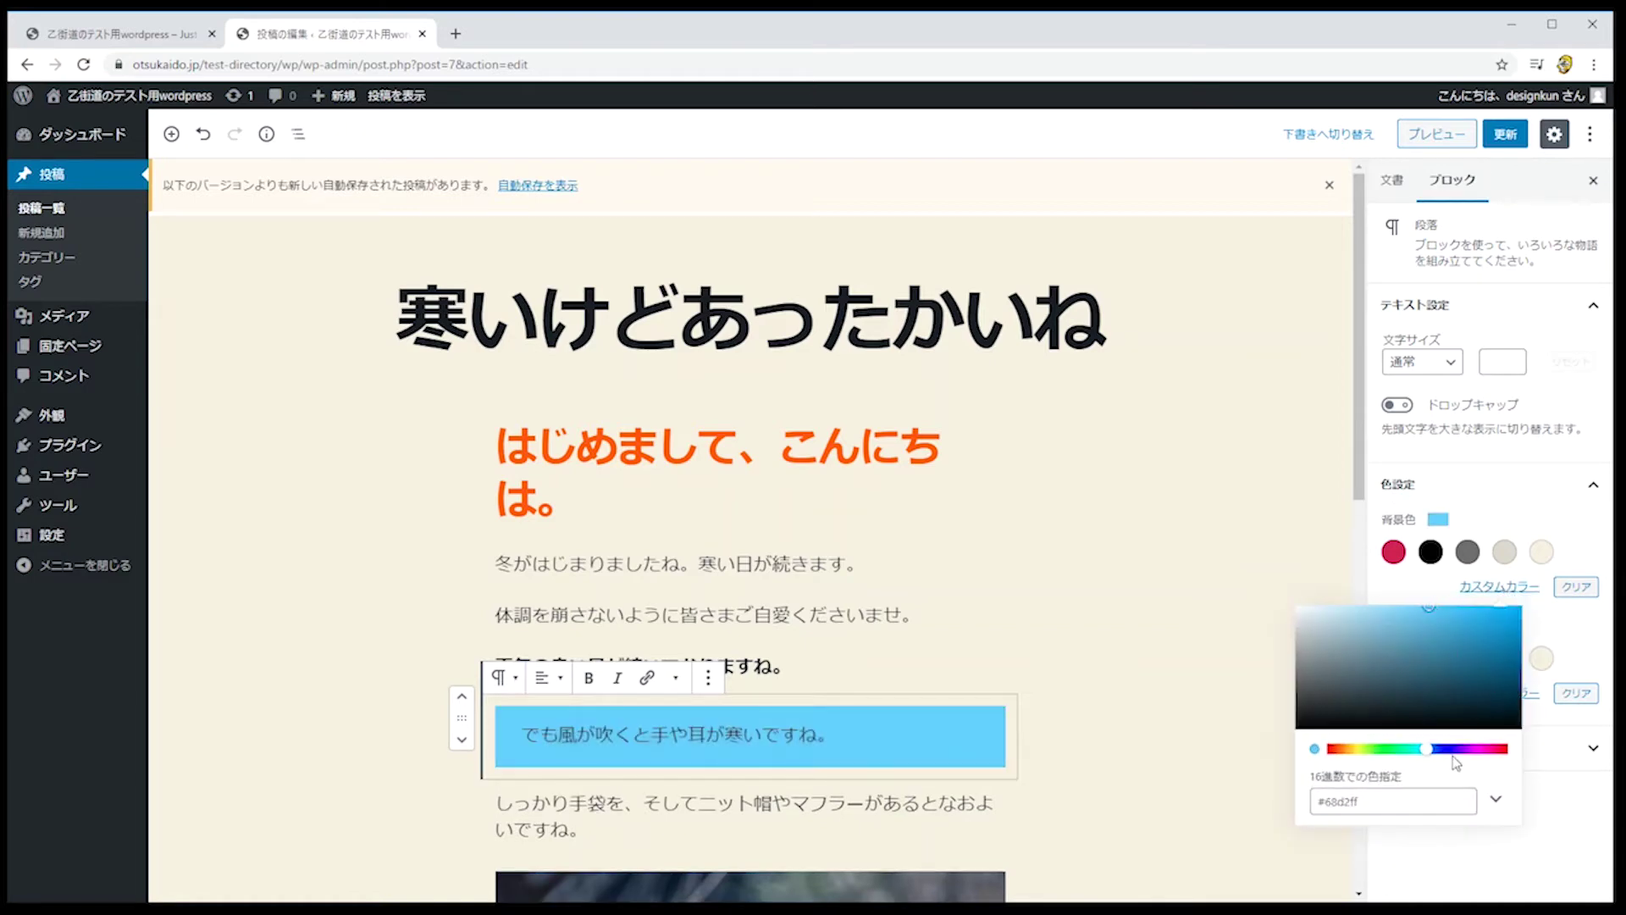
{"action": "left_click", "coordinate": [1546, 796]}
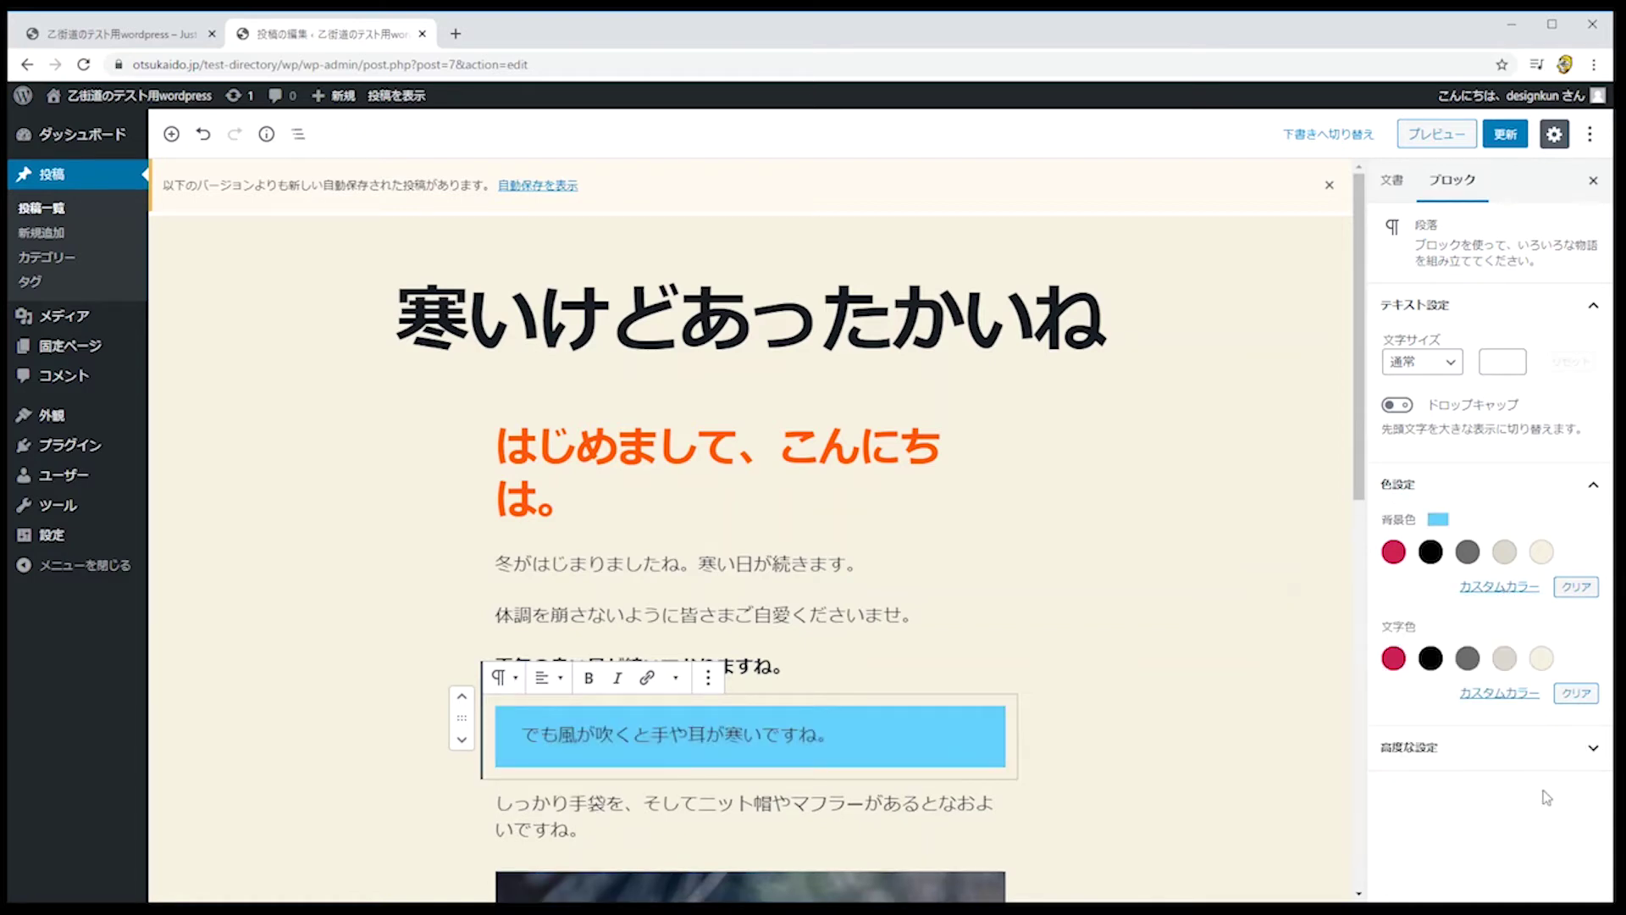
Step: Try the custom purple #8000ff as the text colour of the light blue paragraph
{"action": "left_click", "coordinate": [1499, 692]}
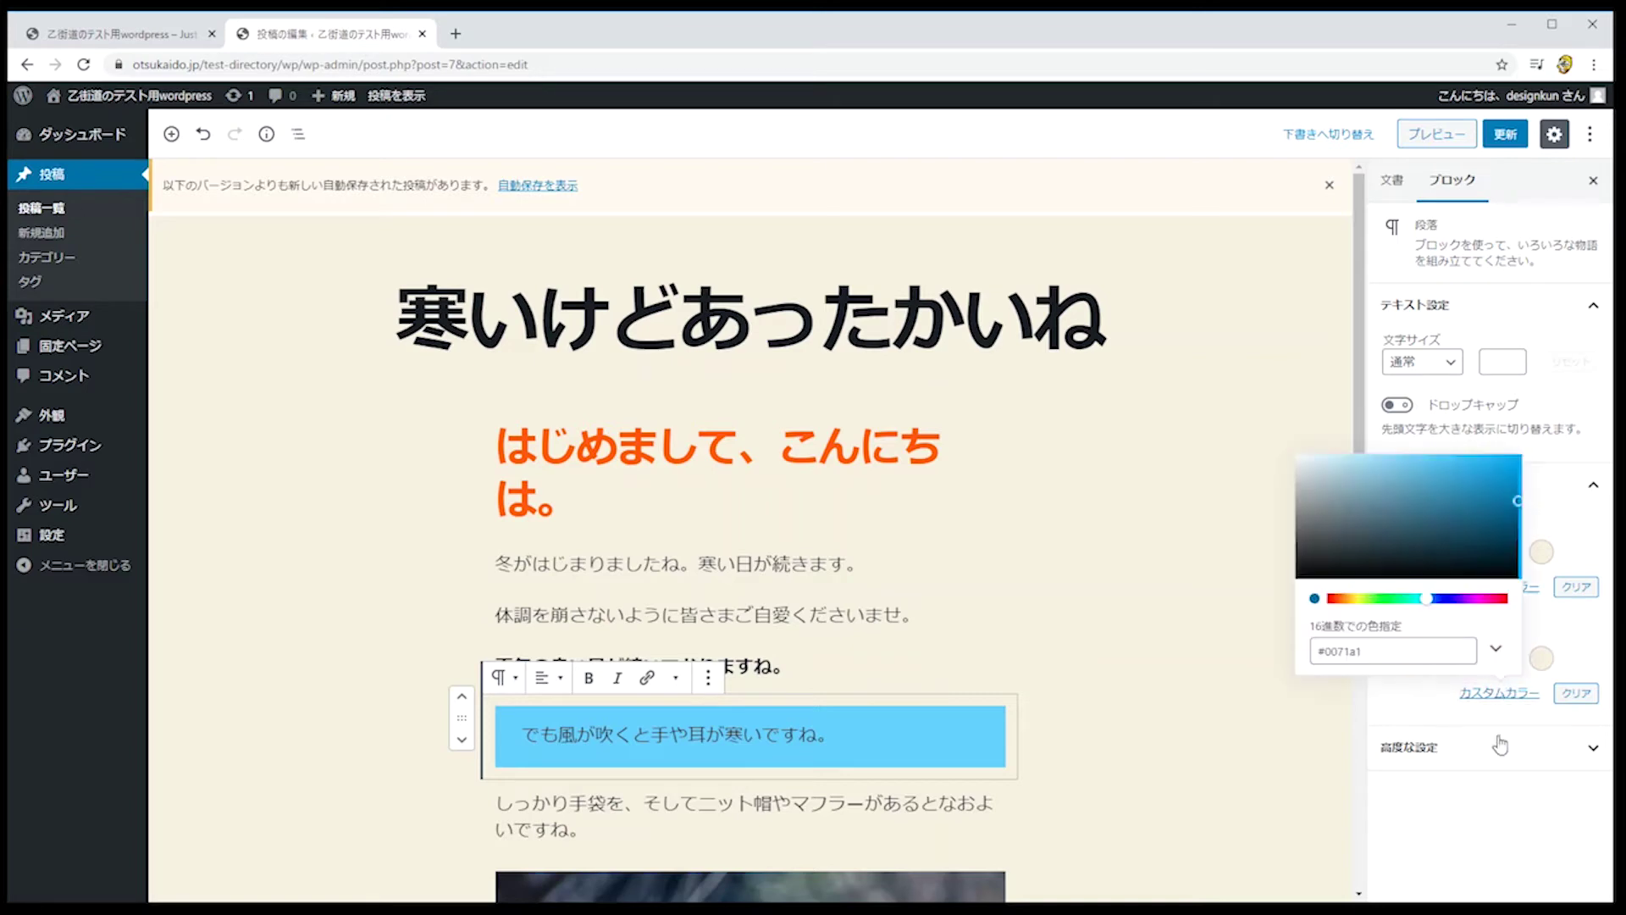
{"action": "left_click_drag", "start_coordinate": [1452, 599], "coordinate": [1527, 450]}
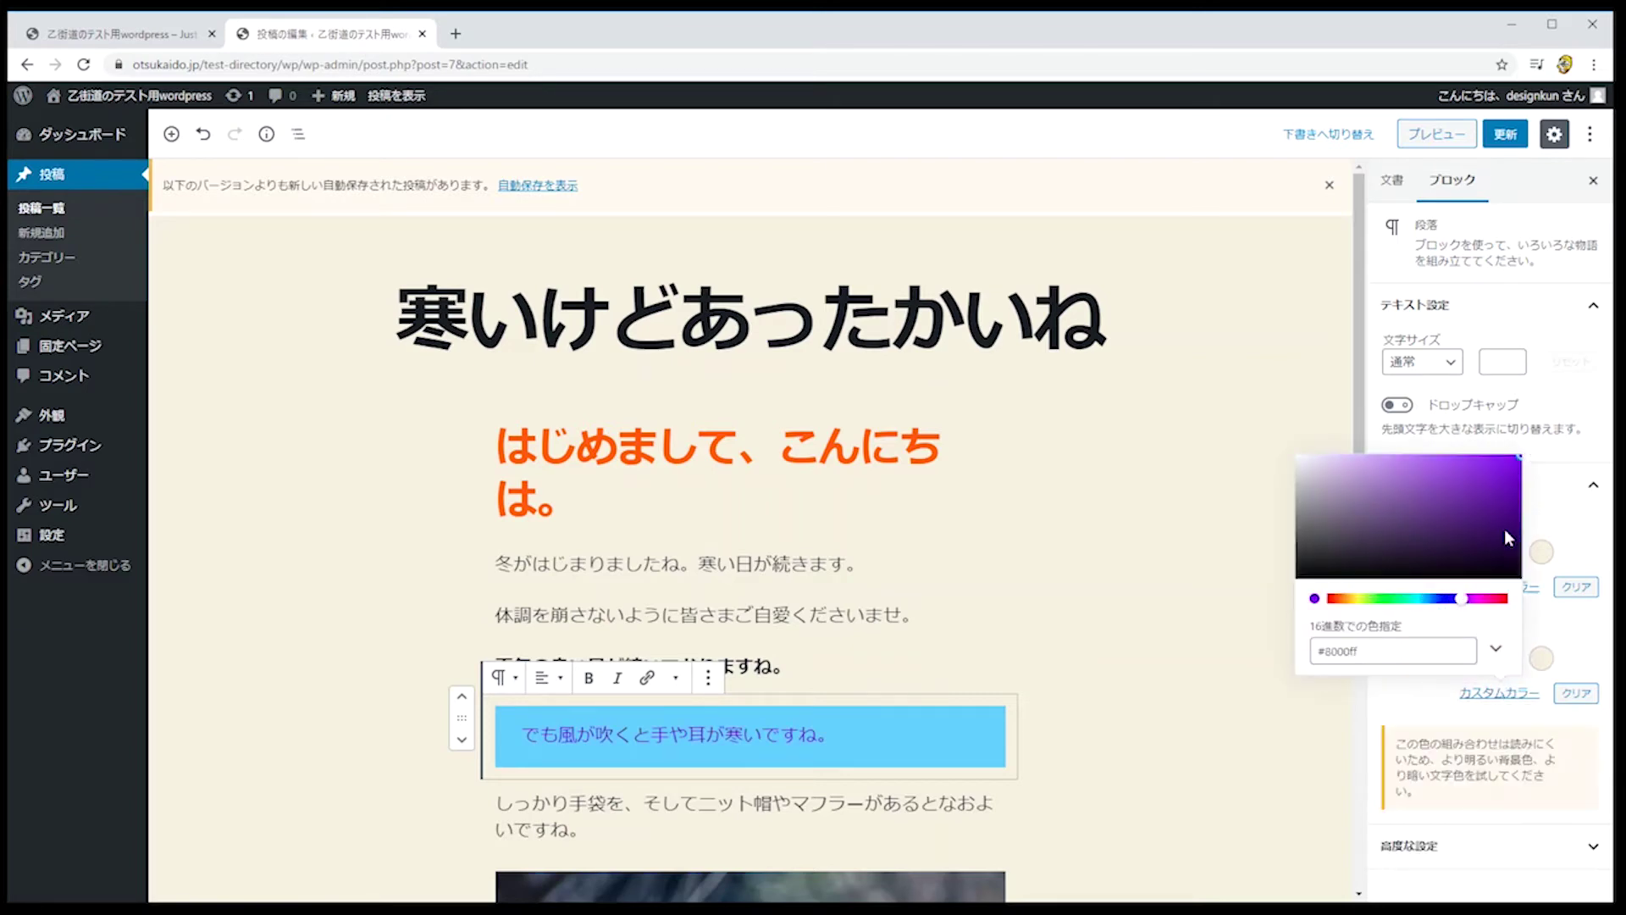
{"action": "left_click", "coordinate": [1527, 816]}
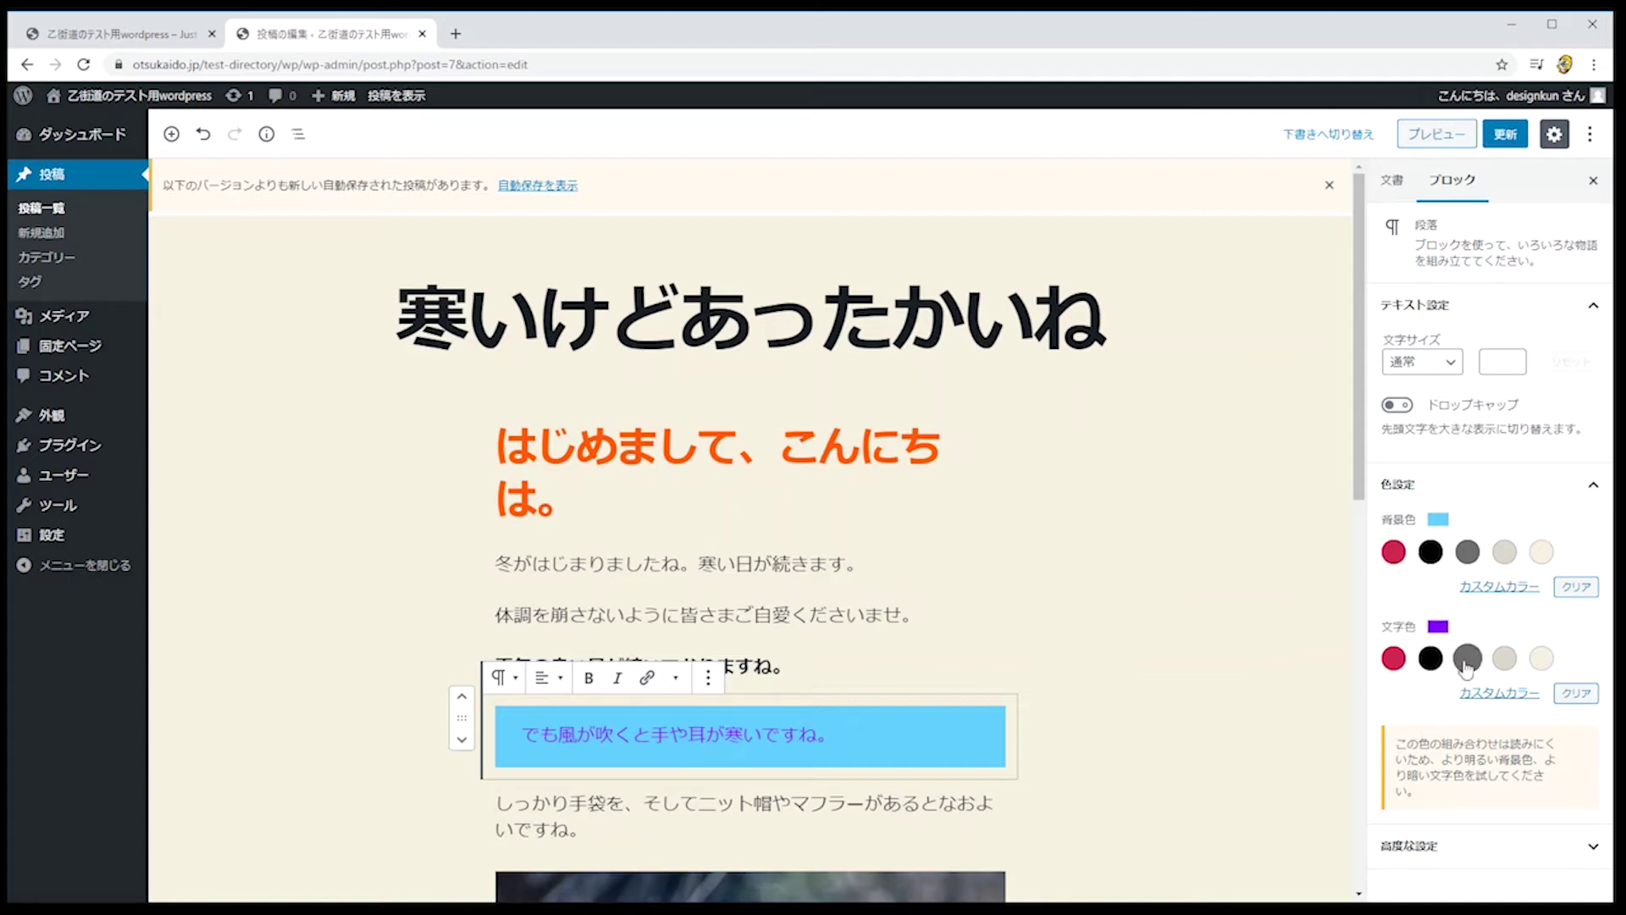
Step: Set the light blue paragraph's text colour to black and make its whole sentence bold
{"action": "left_click", "coordinate": [1393, 658]}
{"action": "left_click", "coordinate": [1430, 658]}
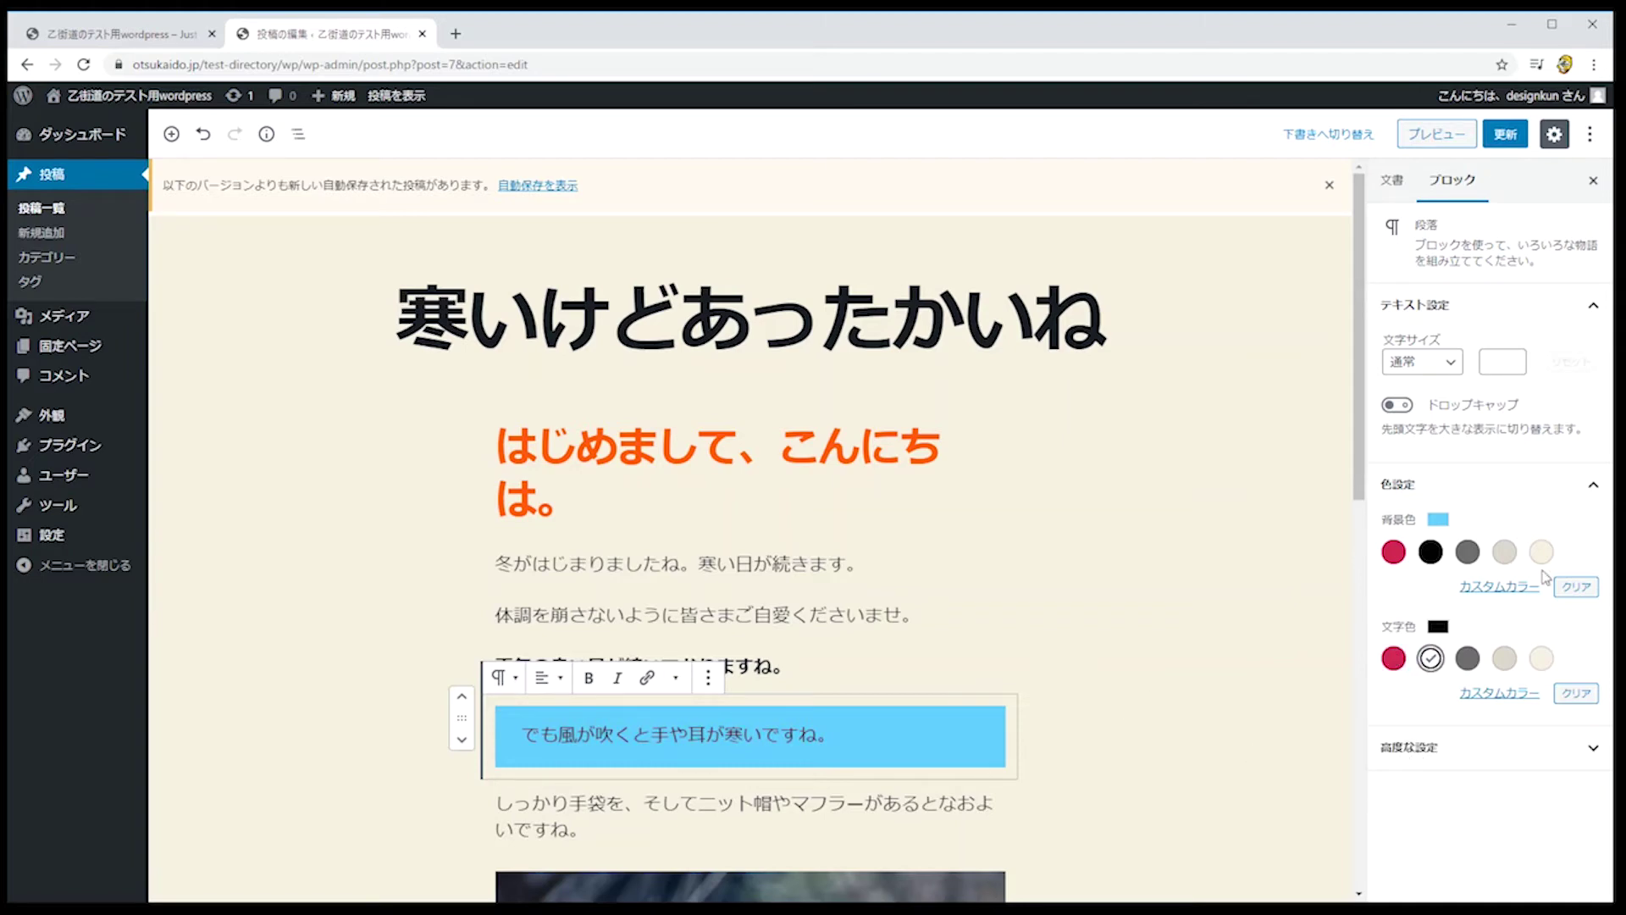
{"action": "left_click", "coordinate": [592, 691]}
{"action": "key", "text": "ctrl+b"}
{"action": "left_click", "coordinate": [593, 680]}
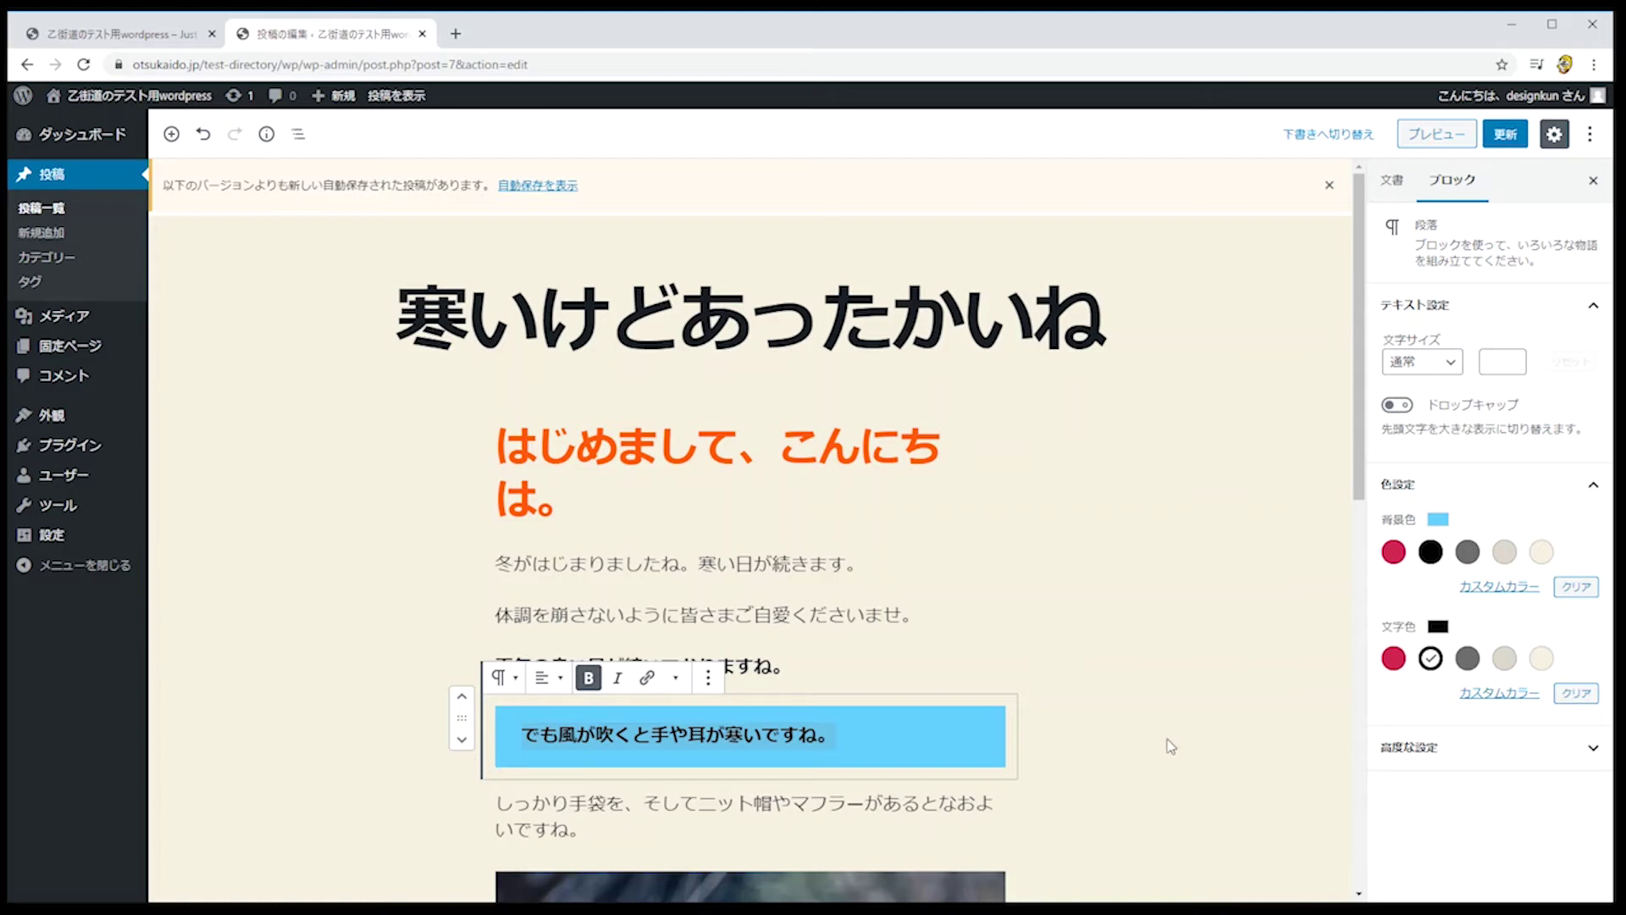
{"action": "left_click", "coordinate": [1111, 766]}
{"action": "left_click_drag", "start_coordinate": [518, 735], "coordinate": [818, 736]}
{"action": "scroll", "coordinate": [818, 735], "scroll_direction": "down", "scroll_amount": 3}
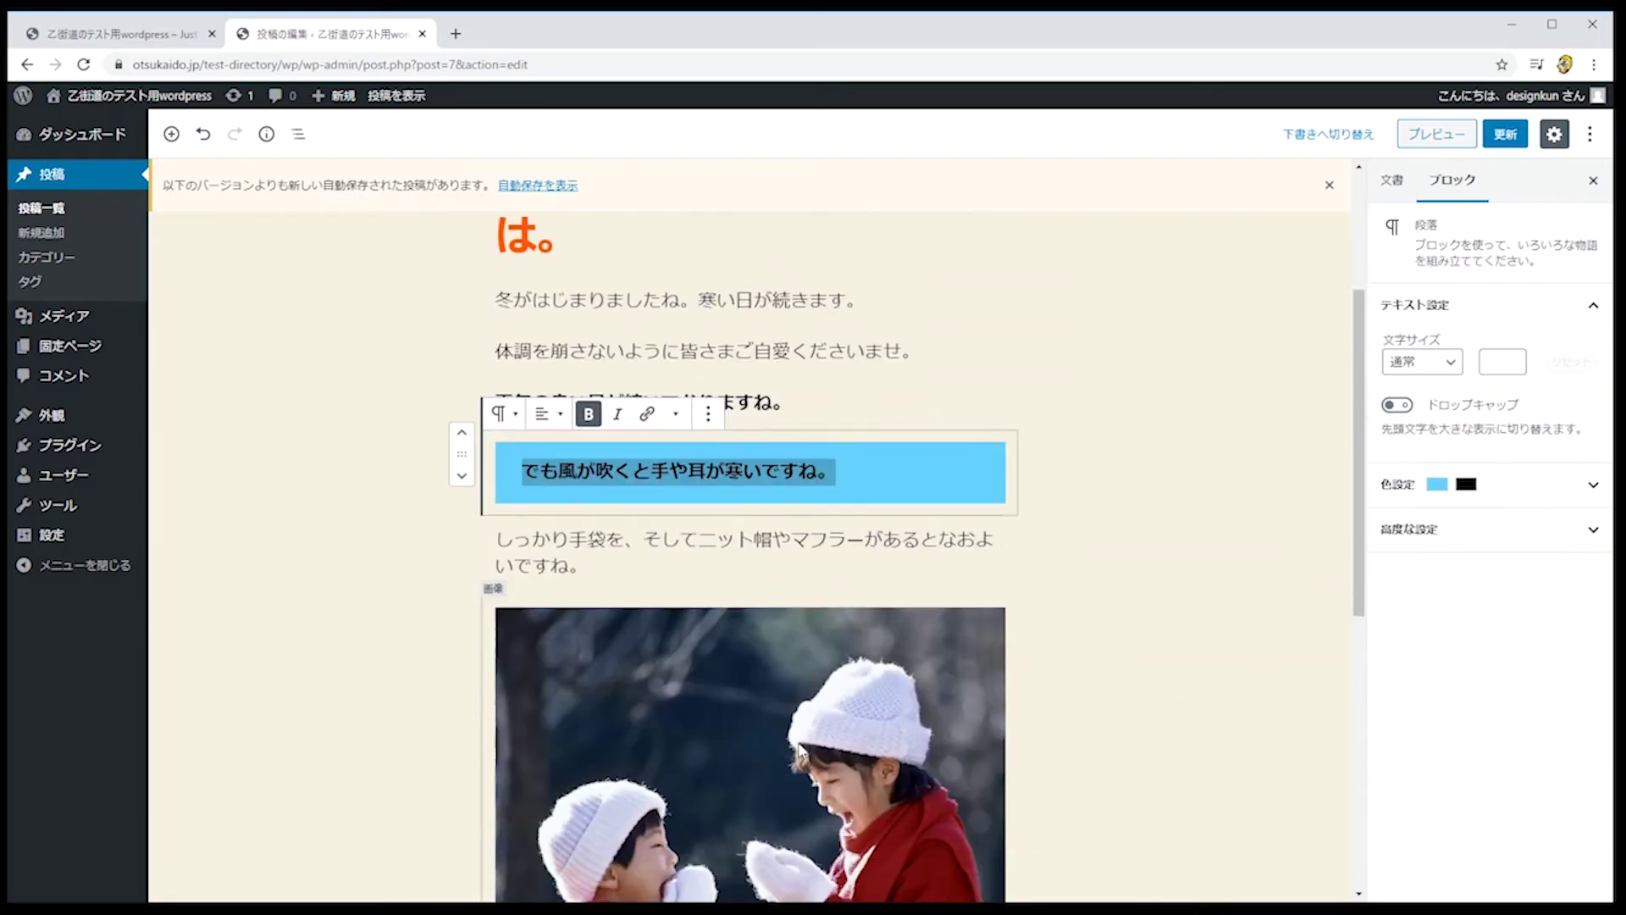
{"action": "left_click", "coordinate": [635, 543]}
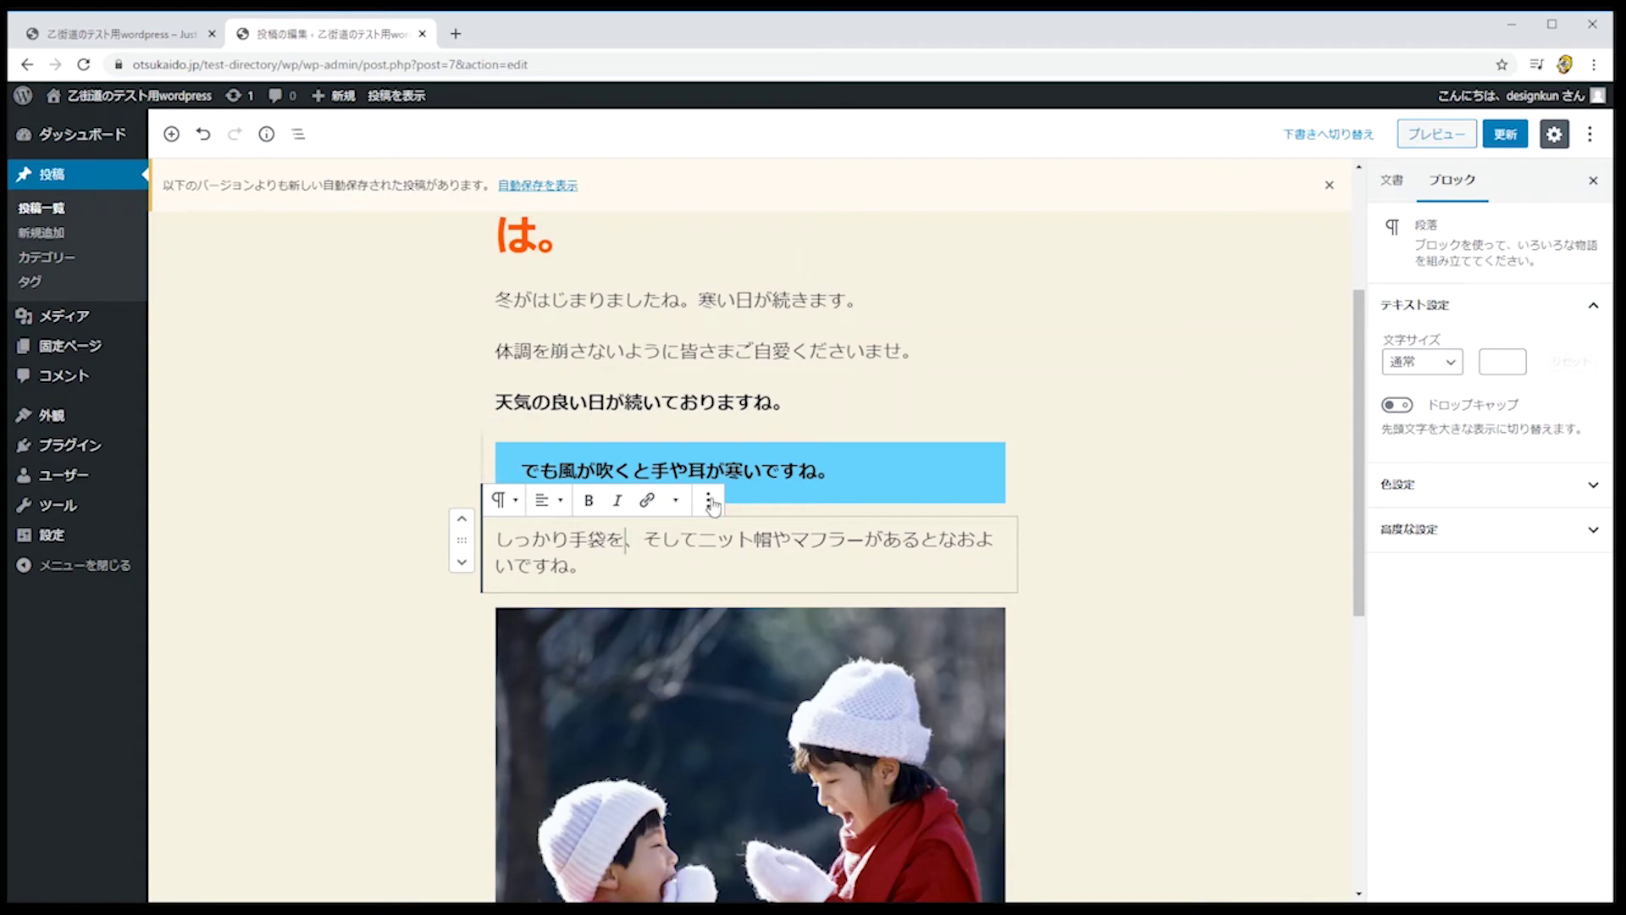
{"action": "triple_click", "coordinate": [622, 564]}
{"action": "left_click", "coordinate": [623, 564]}
{"action": "scroll", "coordinate": [700, 420], "scroll_direction": "up", "scroll_amount": 2}
{"action": "left_click", "coordinate": [773, 527]}
{"action": "left_click", "coordinate": [800, 580]}
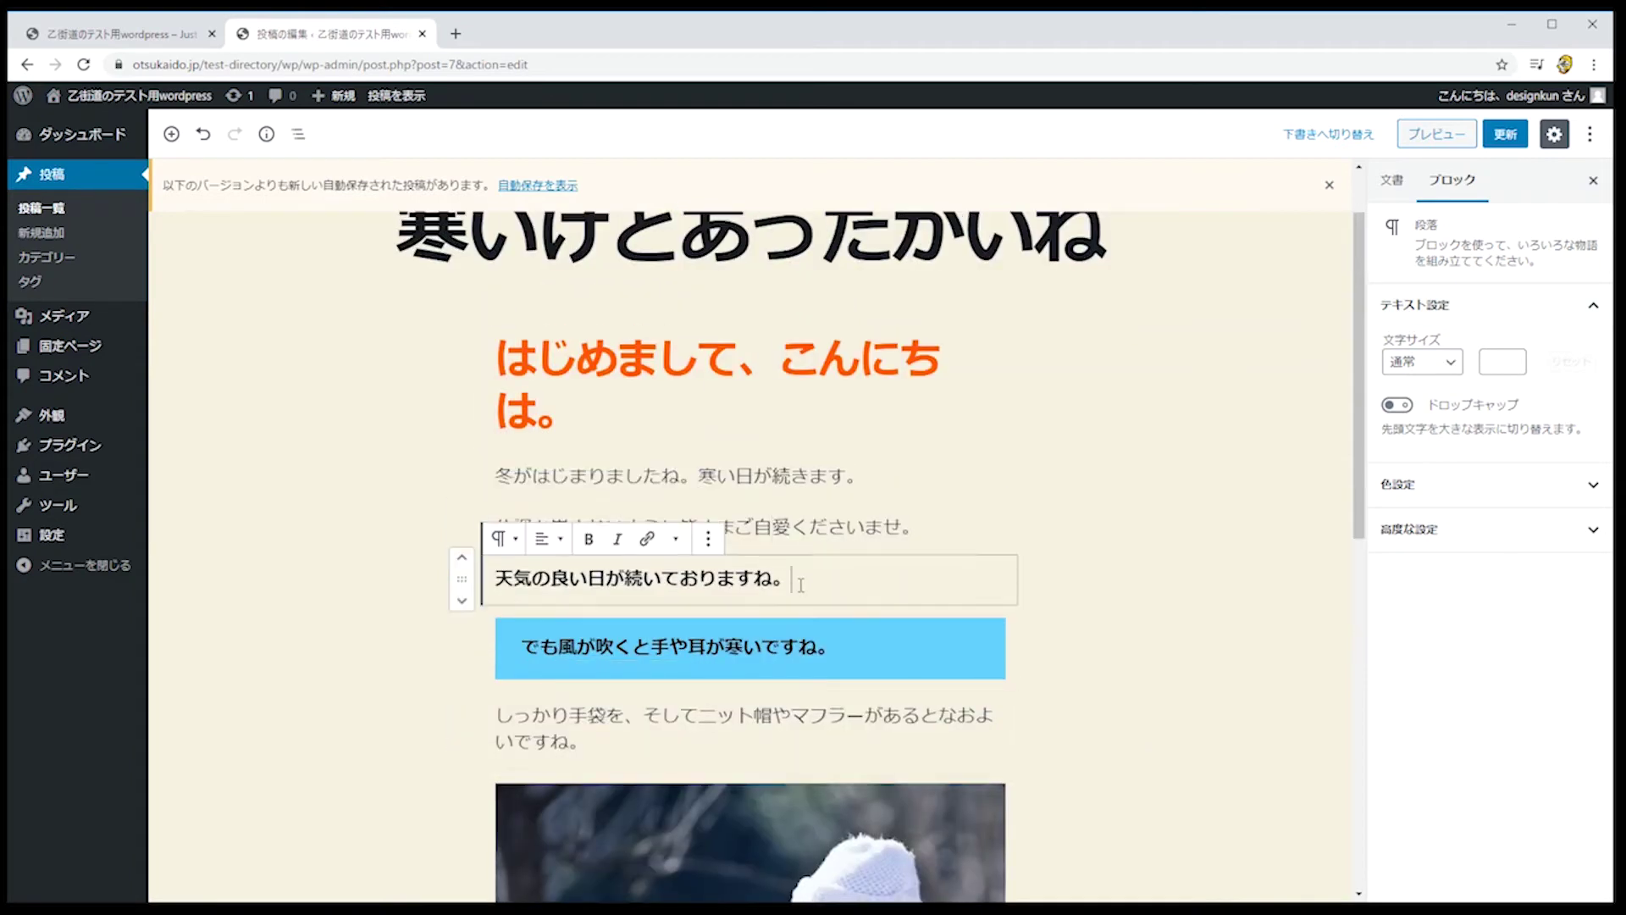
Step: Set the font size of the light blue paragraph でも風が吹くと手や耳が寒いですね。 to 大
{"action": "left_click_drag", "start_coordinate": [522, 646], "coordinate": [824, 648]}
{"action": "left_click", "coordinate": [826, 652]}
{"action": "triple_click", "coordinate": [826, 652]}
{"action": "left_click", "coordinate": [832, 648]}
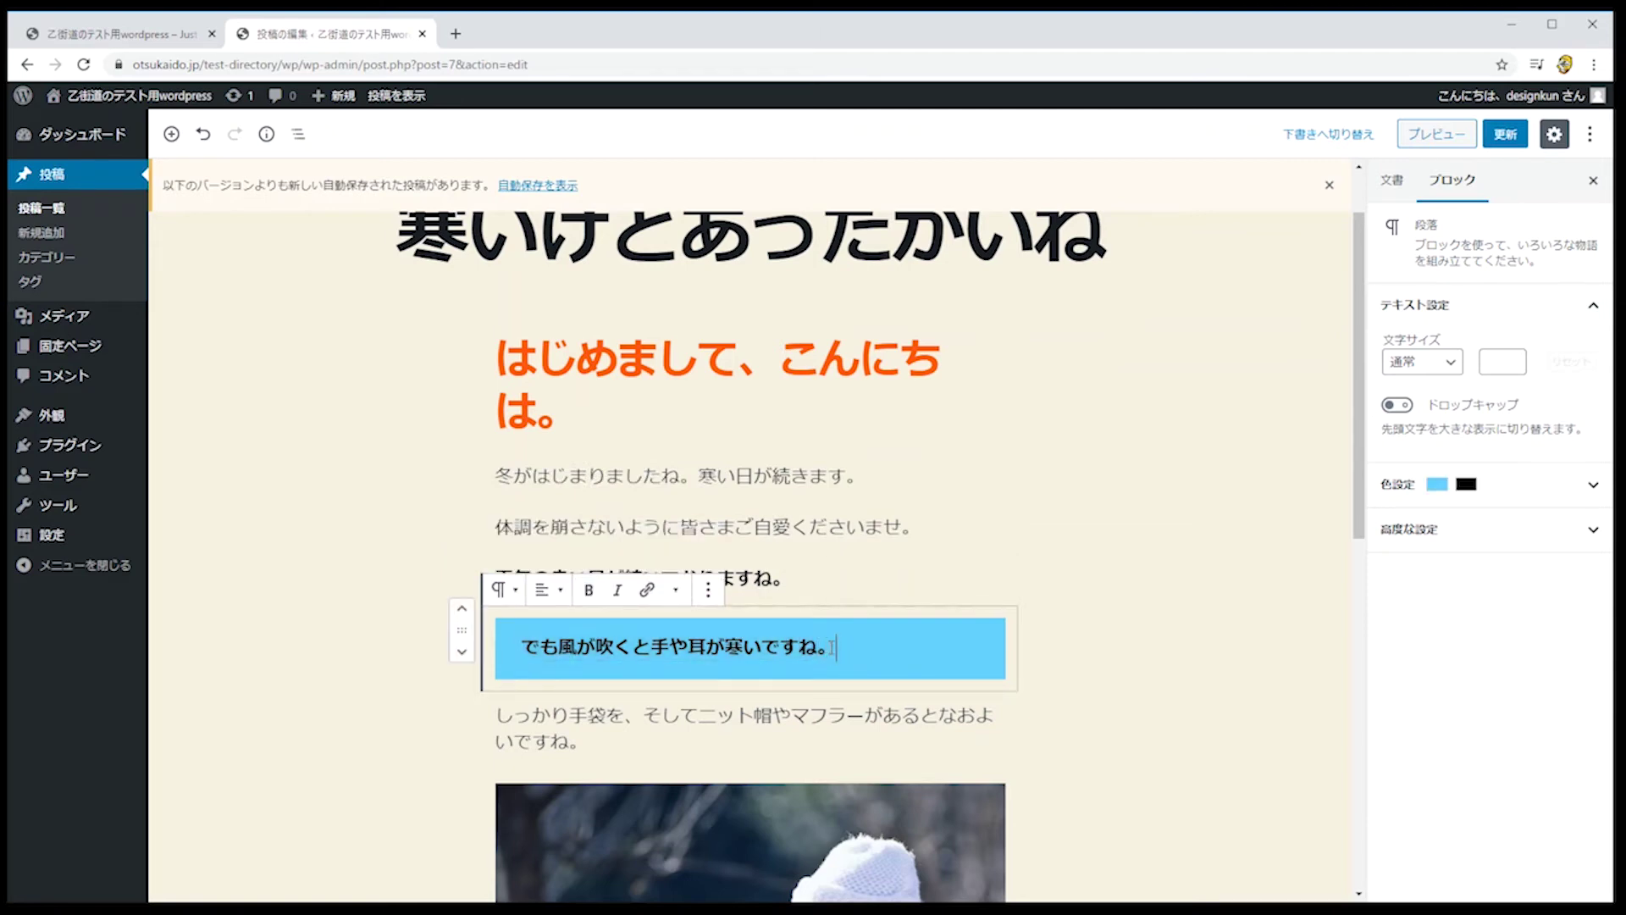
{"action": "triple_click", "coordinate": [745, 648]}
{"action": "left_click", "coordinate": [1422, 364]}
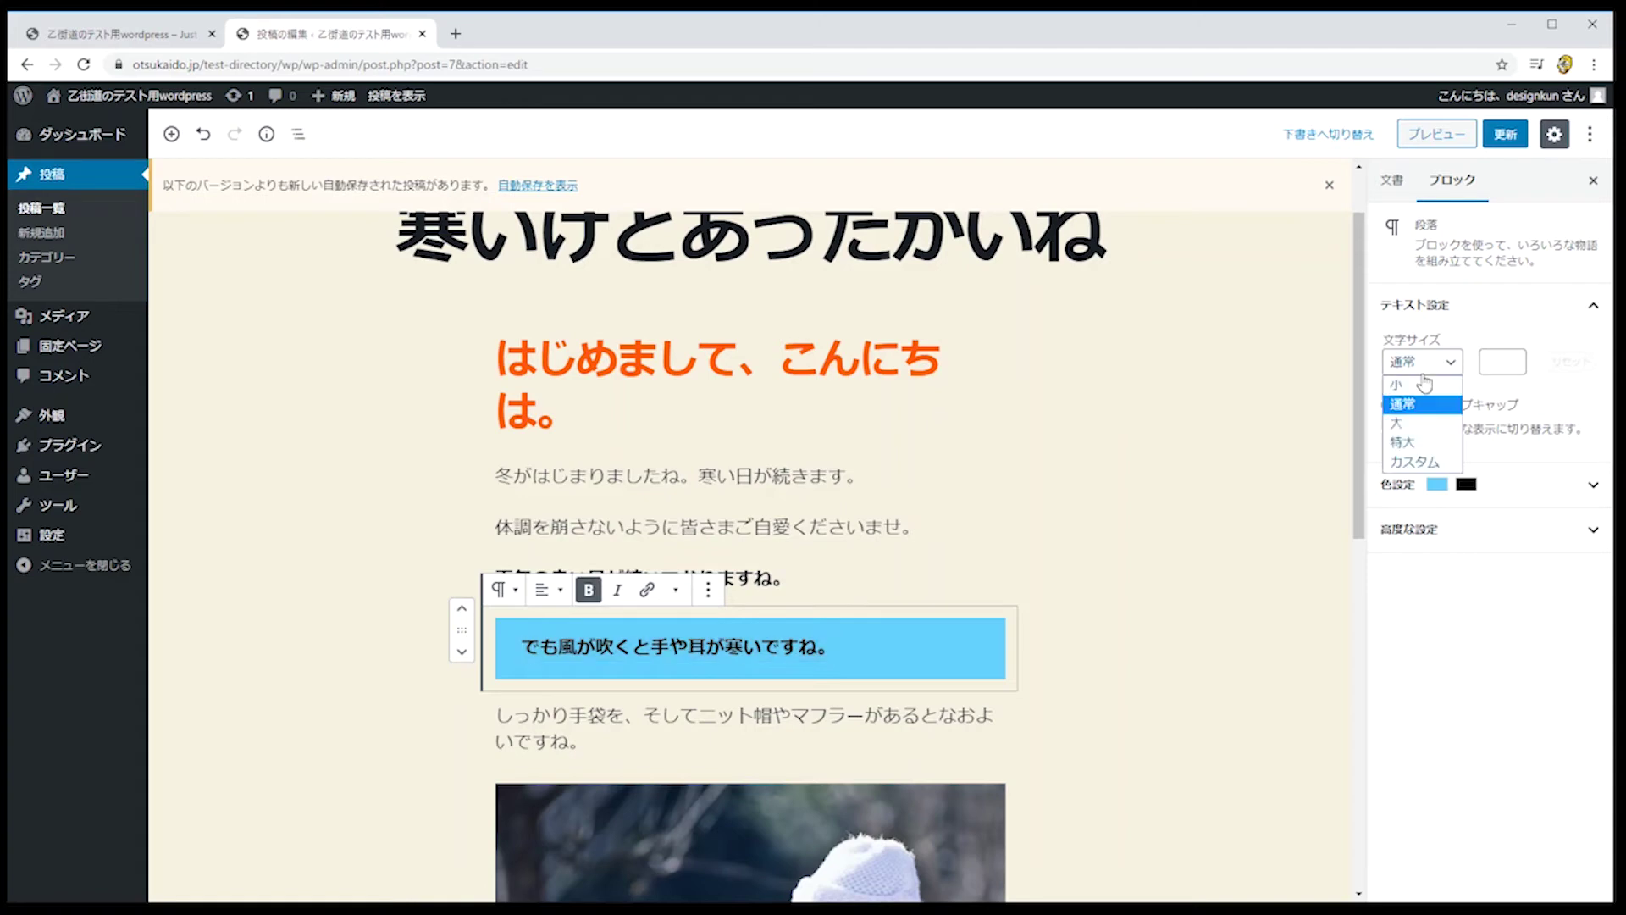
{"action": "left_click", "coordinate": [1423, 426]}
{"action": "left_click", "coordinate": [804, 747]}
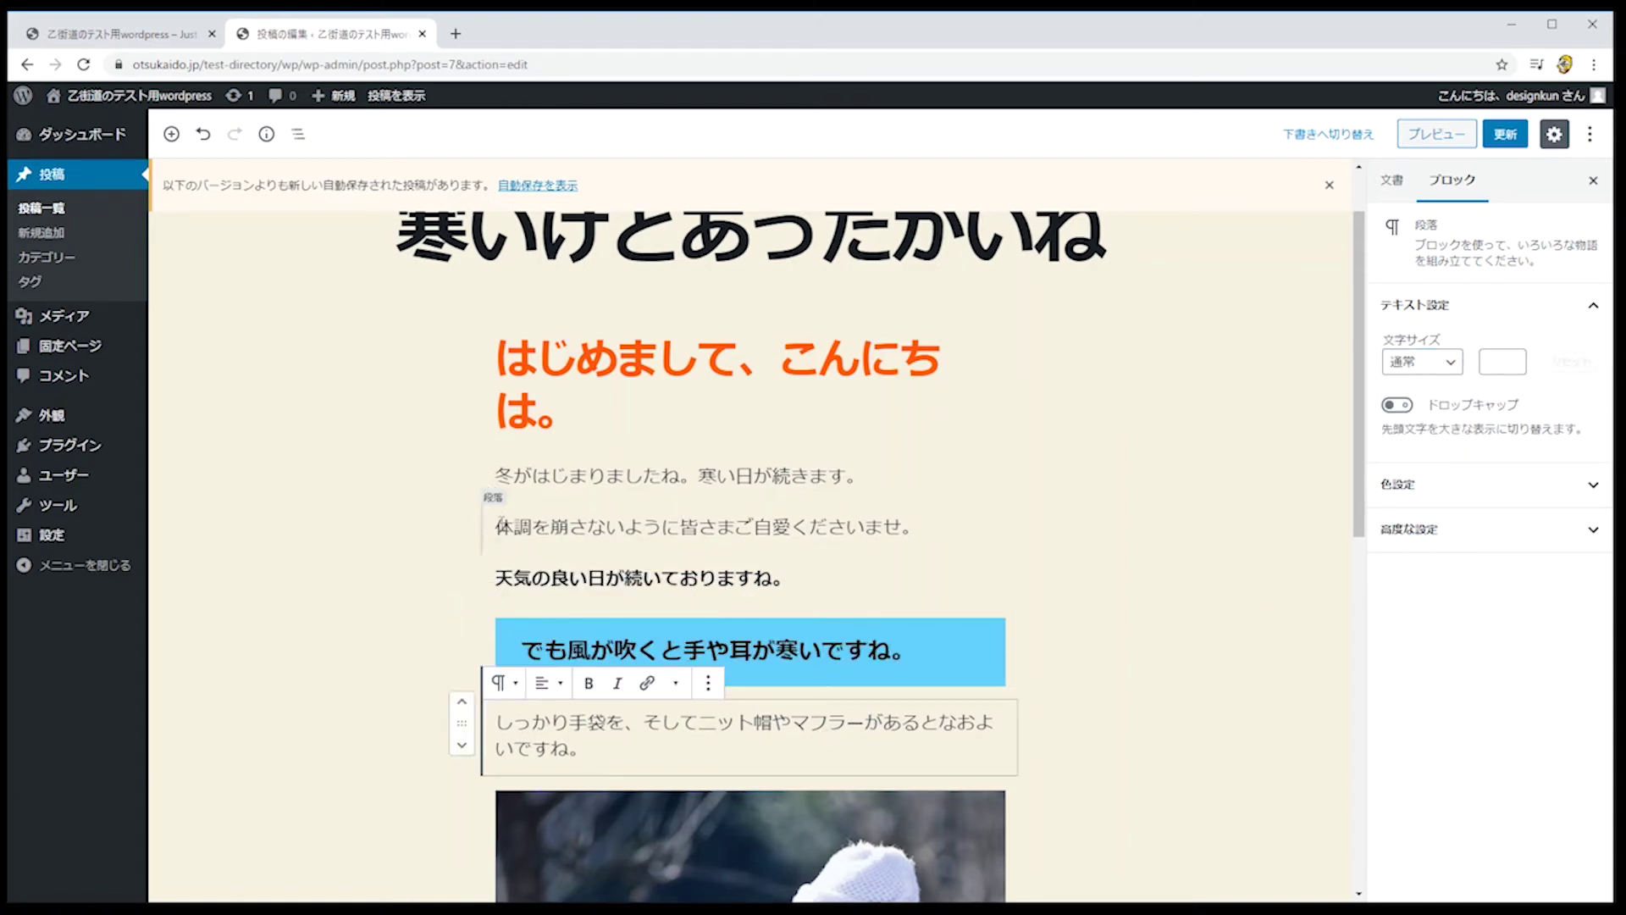
Step: Set the font size of the paragraph 体調を崩さないように皆さまご自愛くださいませ。 to 小
{"action": "left_click_drag", "start_coordinate": [496, 526], "coordinate": [925, 525]}
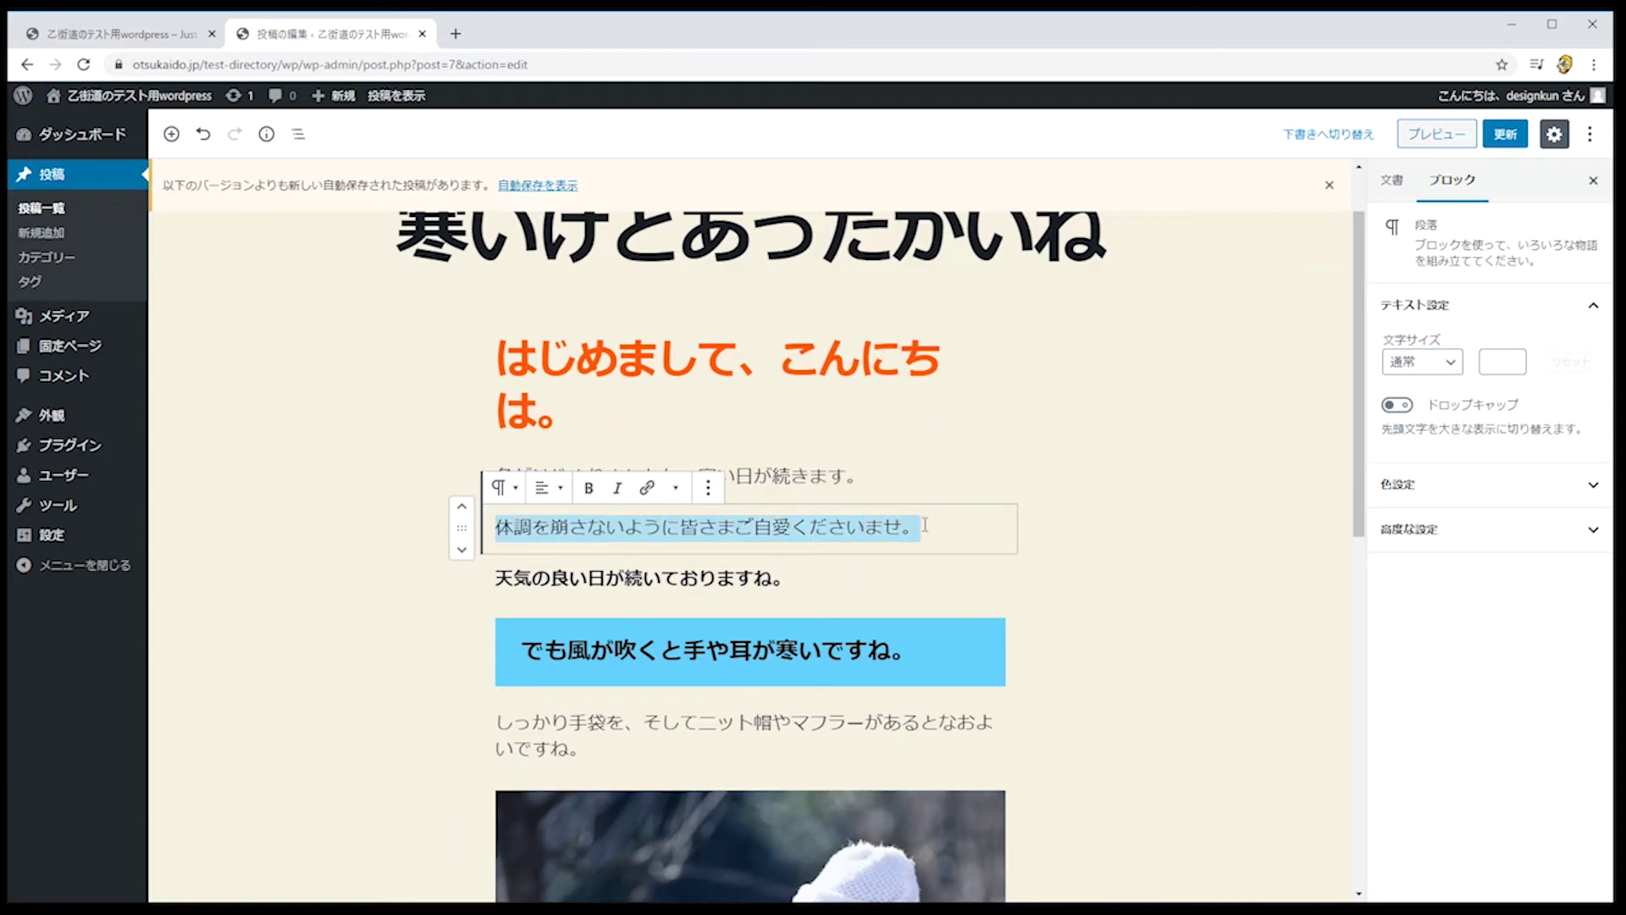
{"action": "left_click", "coordinate": [1450, 371]}
{"action": "left_click", "coordinate": [1452, 391]}
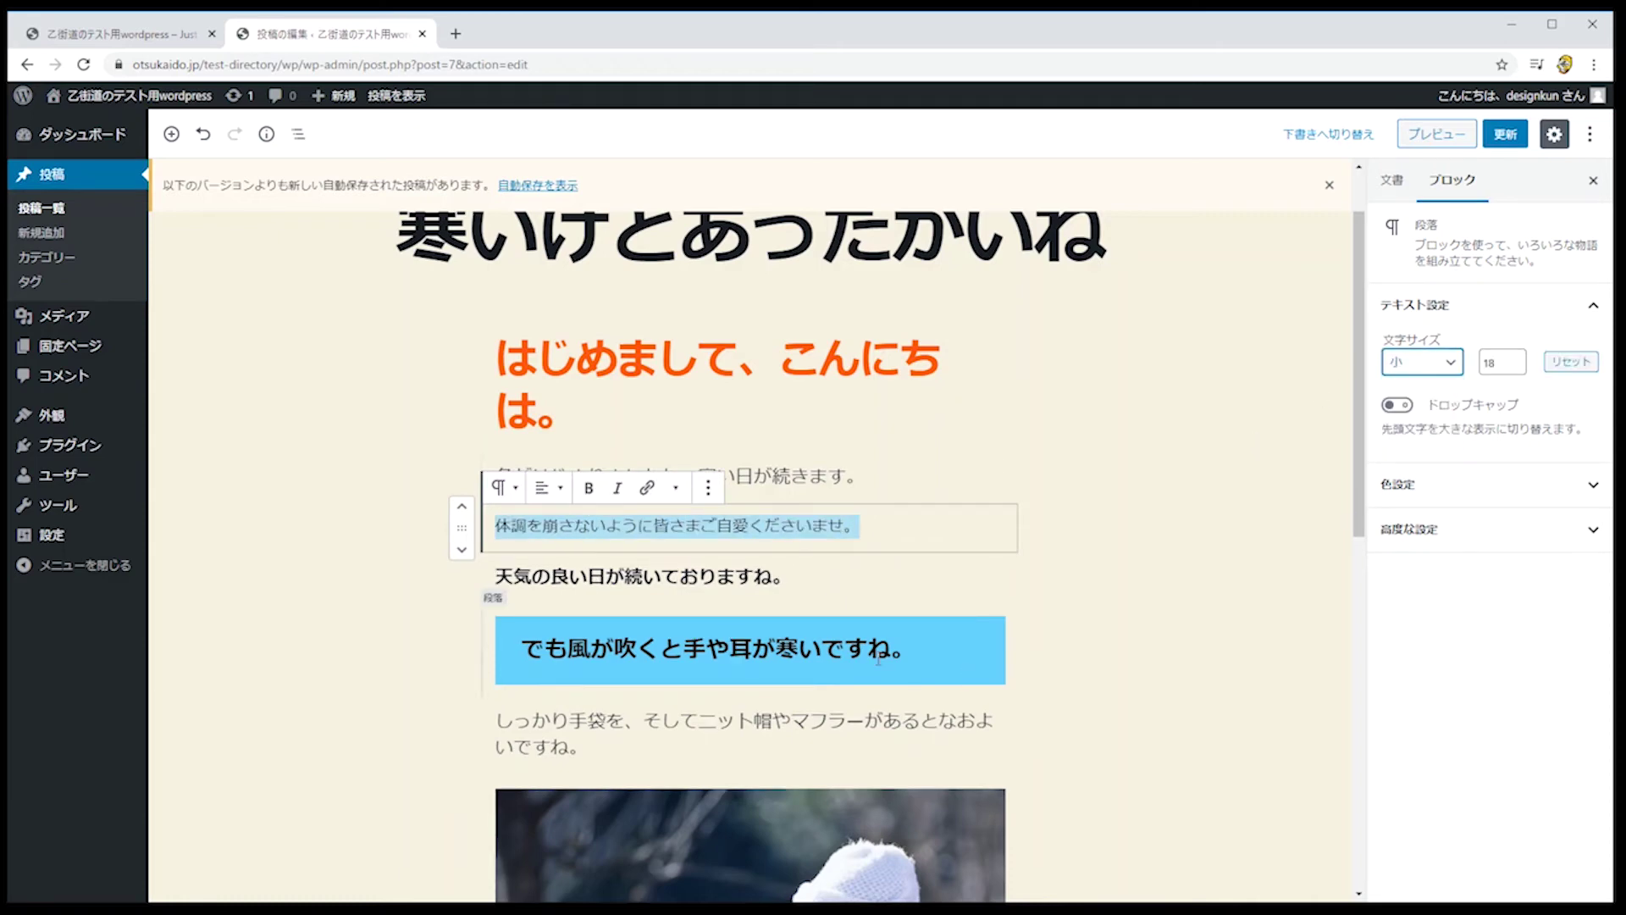
Step: Browse the block types and categories available for insertion above the light blue paragraph
{"action": "left_click", "coordinate": [749, 602]}
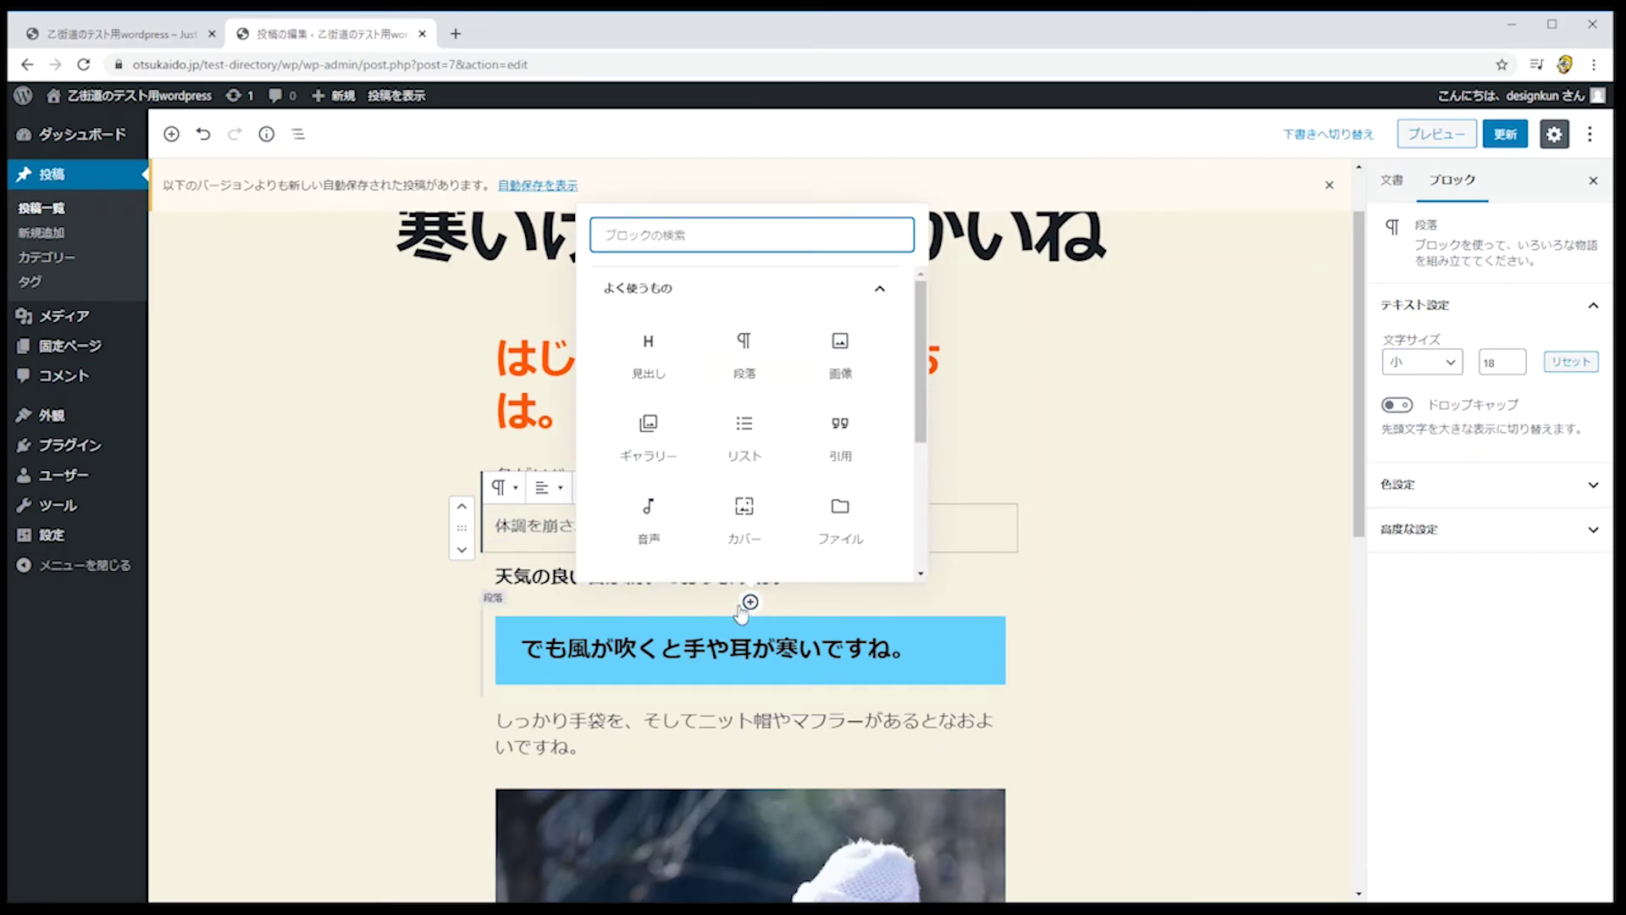
{"action": "left_click_drag", "start_coordinate": [922, 436], "coordinate": [930, 402]}
{"action": "scroll", "coordinate": [847, 407], "scroll_direction": "down", "scroll_amount": 3}
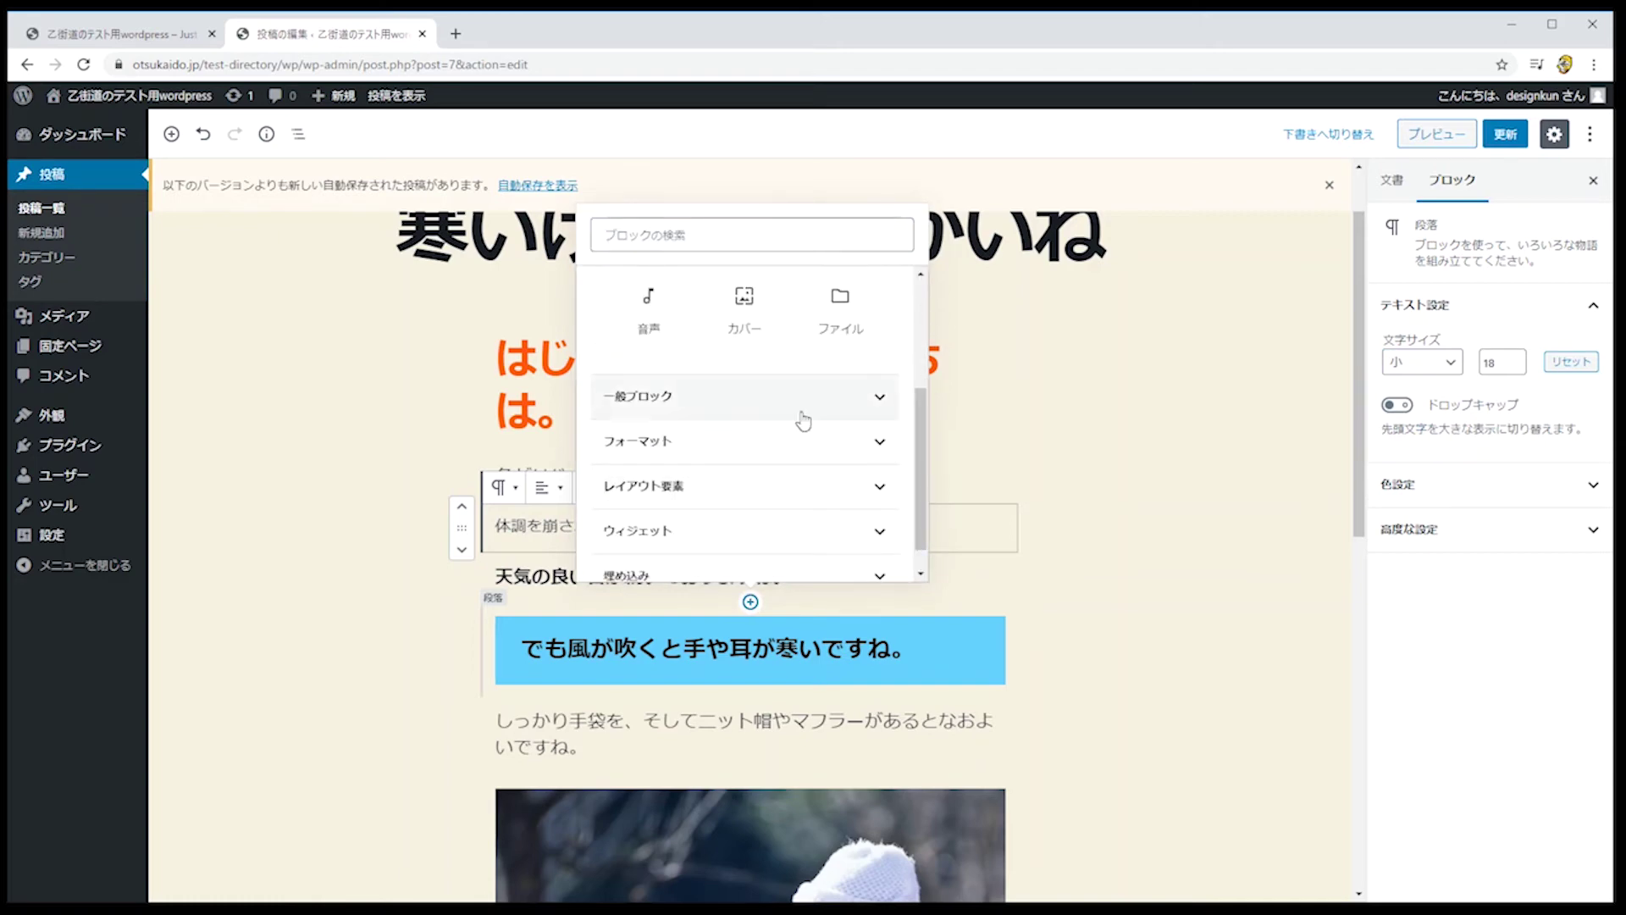
{"action": "scroll", "coordinate": [688, 347], "scroll_direction": "up", "scroll_amount": 3}
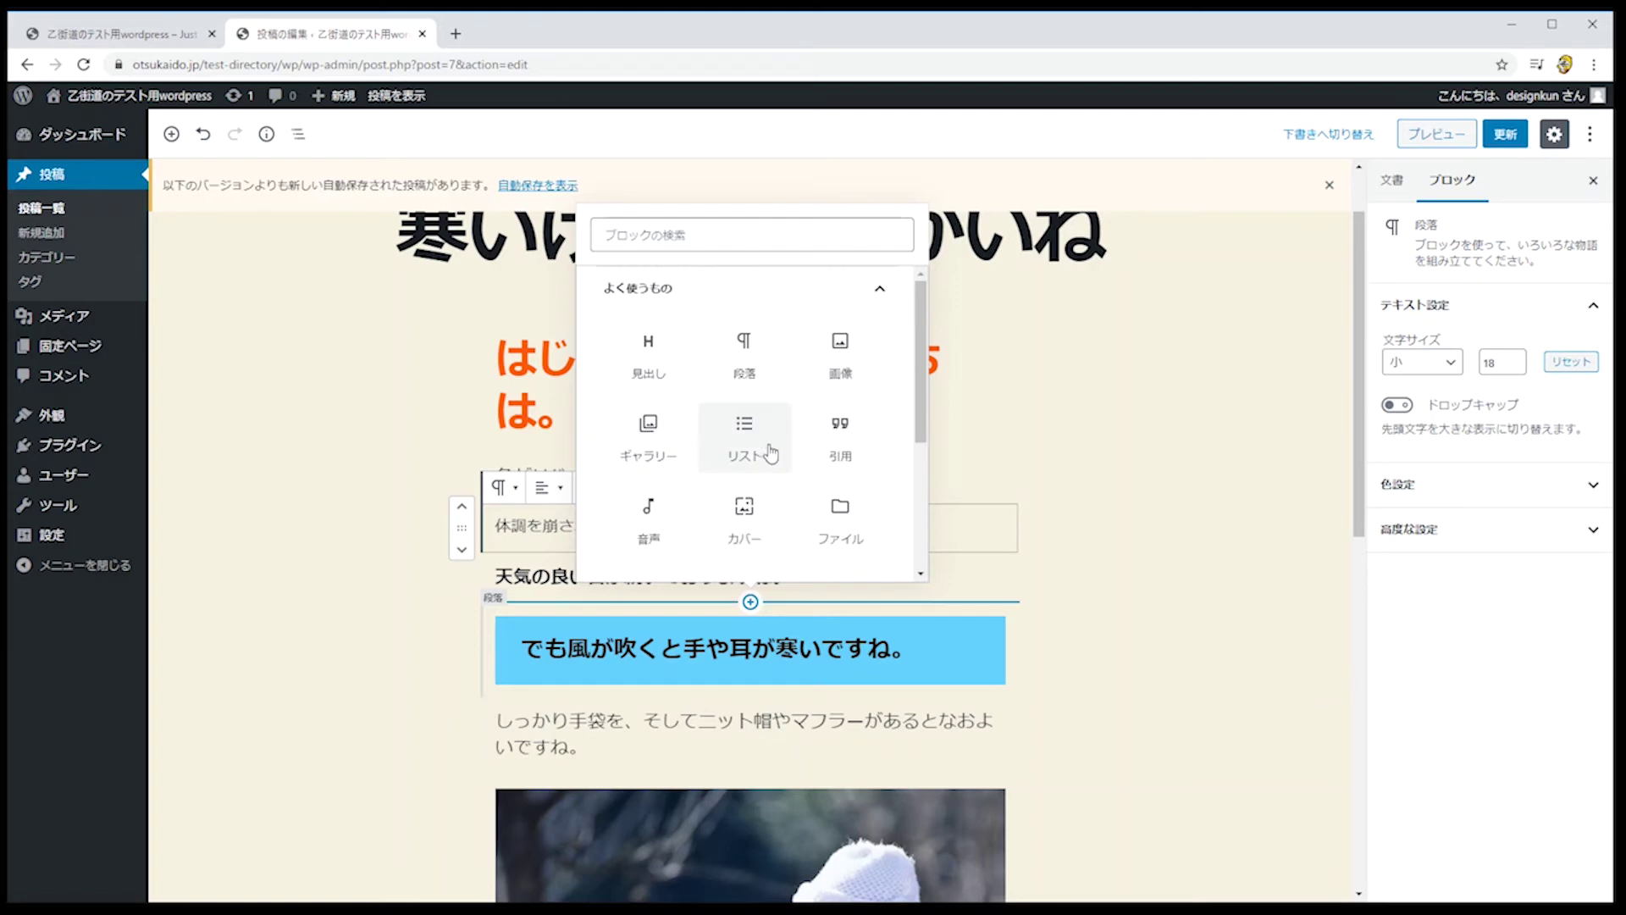
{"action": "key", "text": "Escape"}
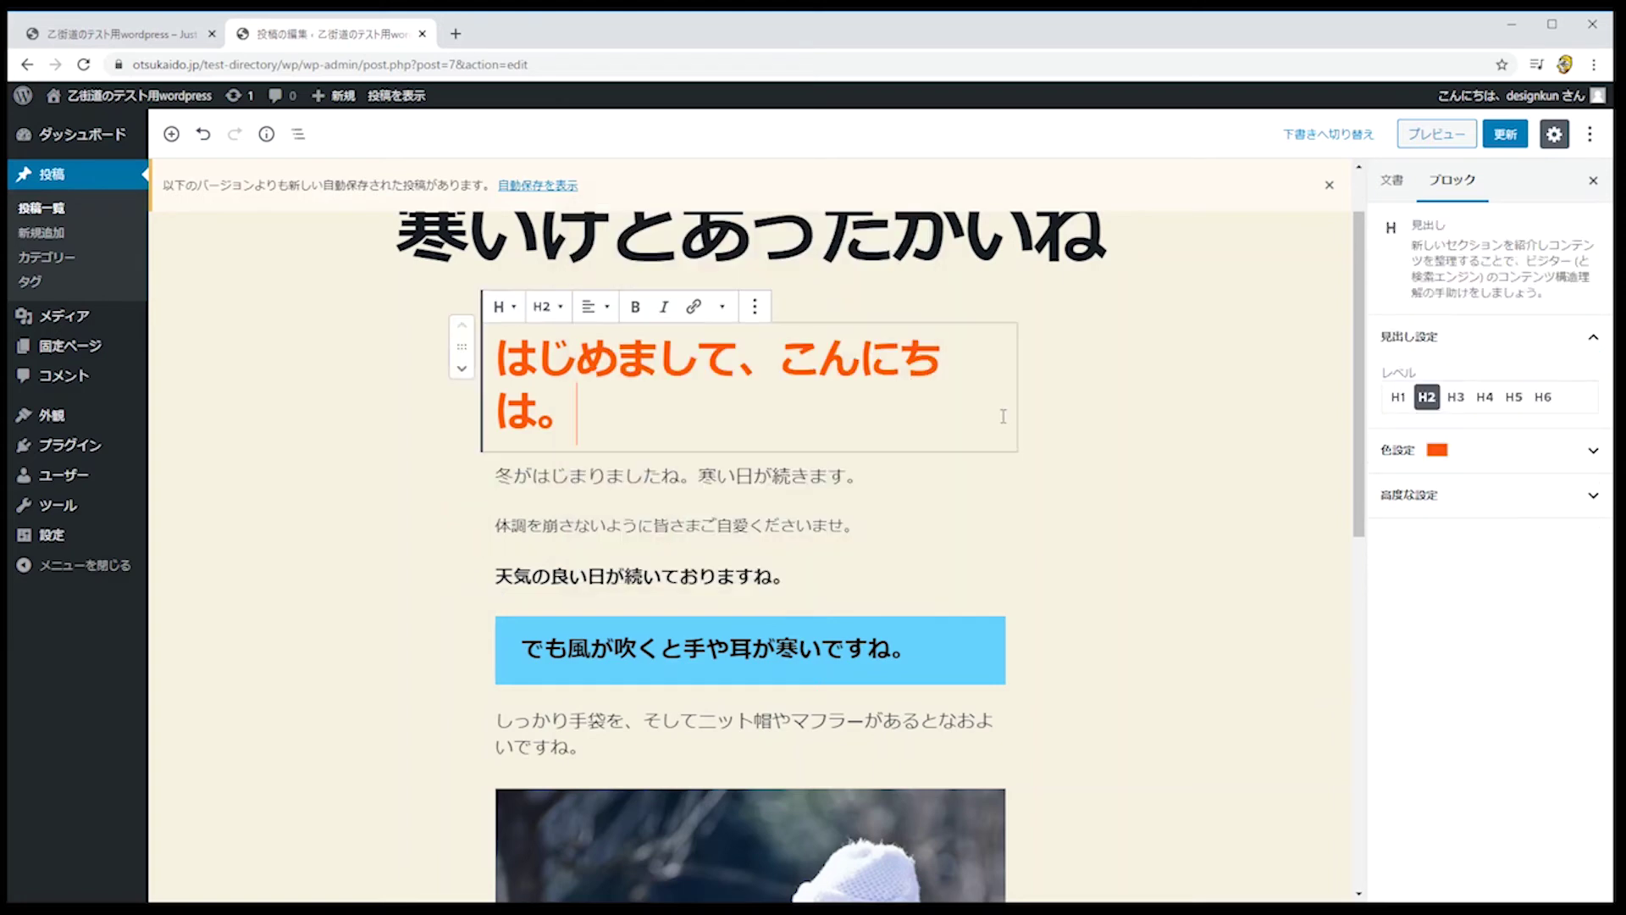
Step: Look over the formatted blocks down to the end of the post and update the post
{"action": "left_click", "coordinate": [840, 479]}
{"action": "left_click_drag", "start_coordinate": [840, 479], "coordinate": [778, 647]}
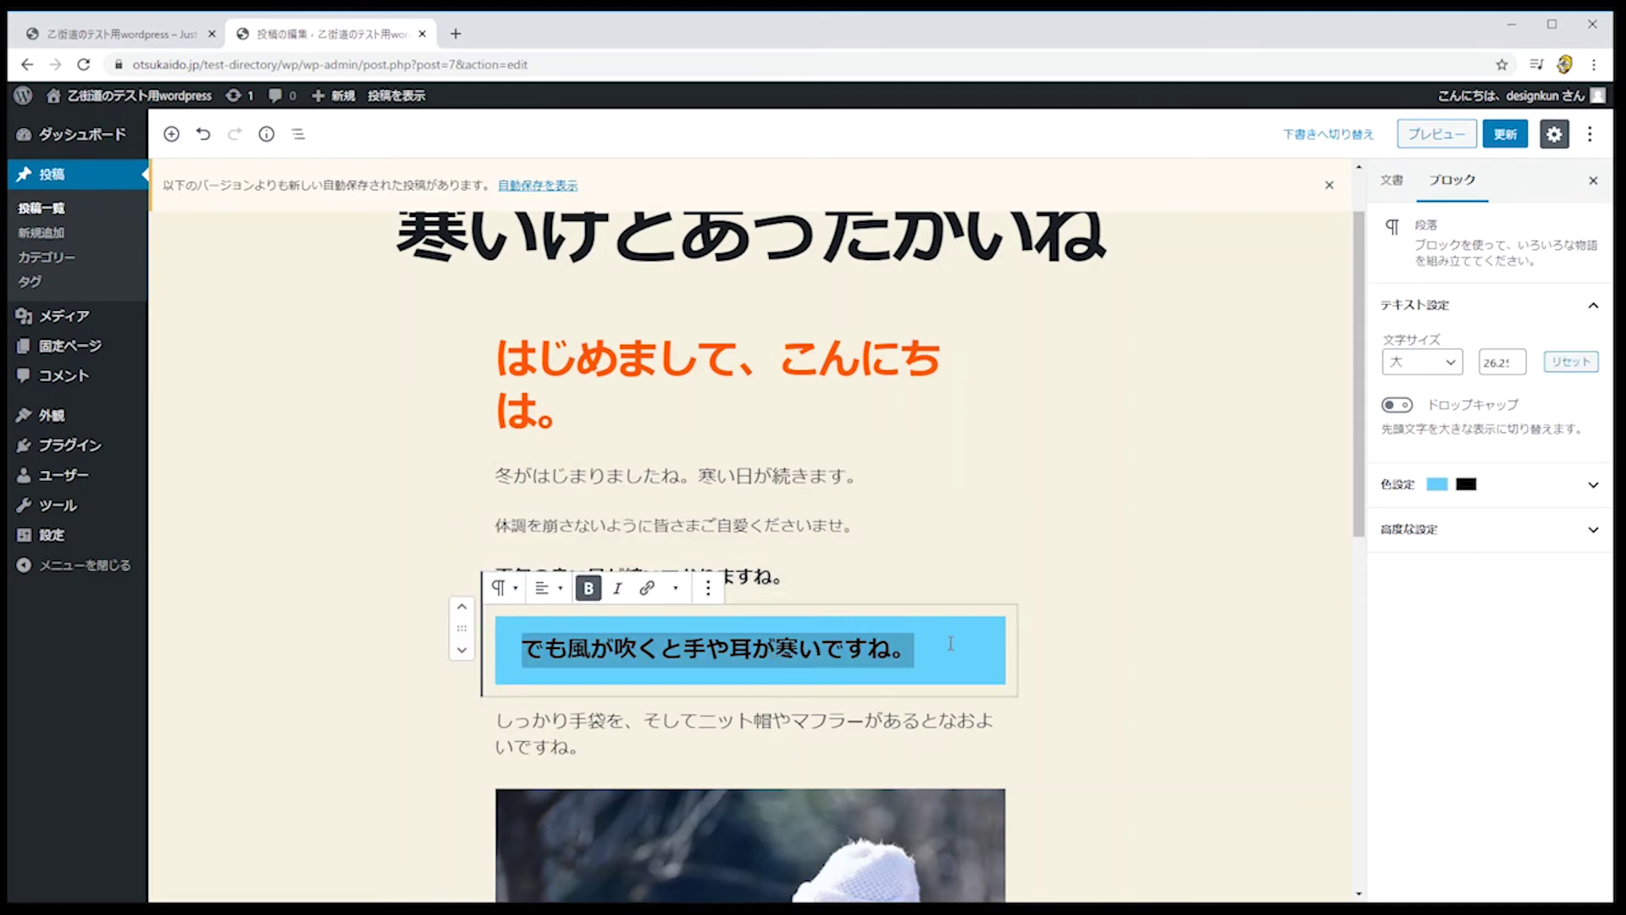
{"action": "scroll", "coordinate": [812, 614], "scroll_direction": "down", "scroll_amount": 6}
{"action": "scroll", "coordinate": [811, 615], "scroll_direction": "down", "scroll_amount": 2}
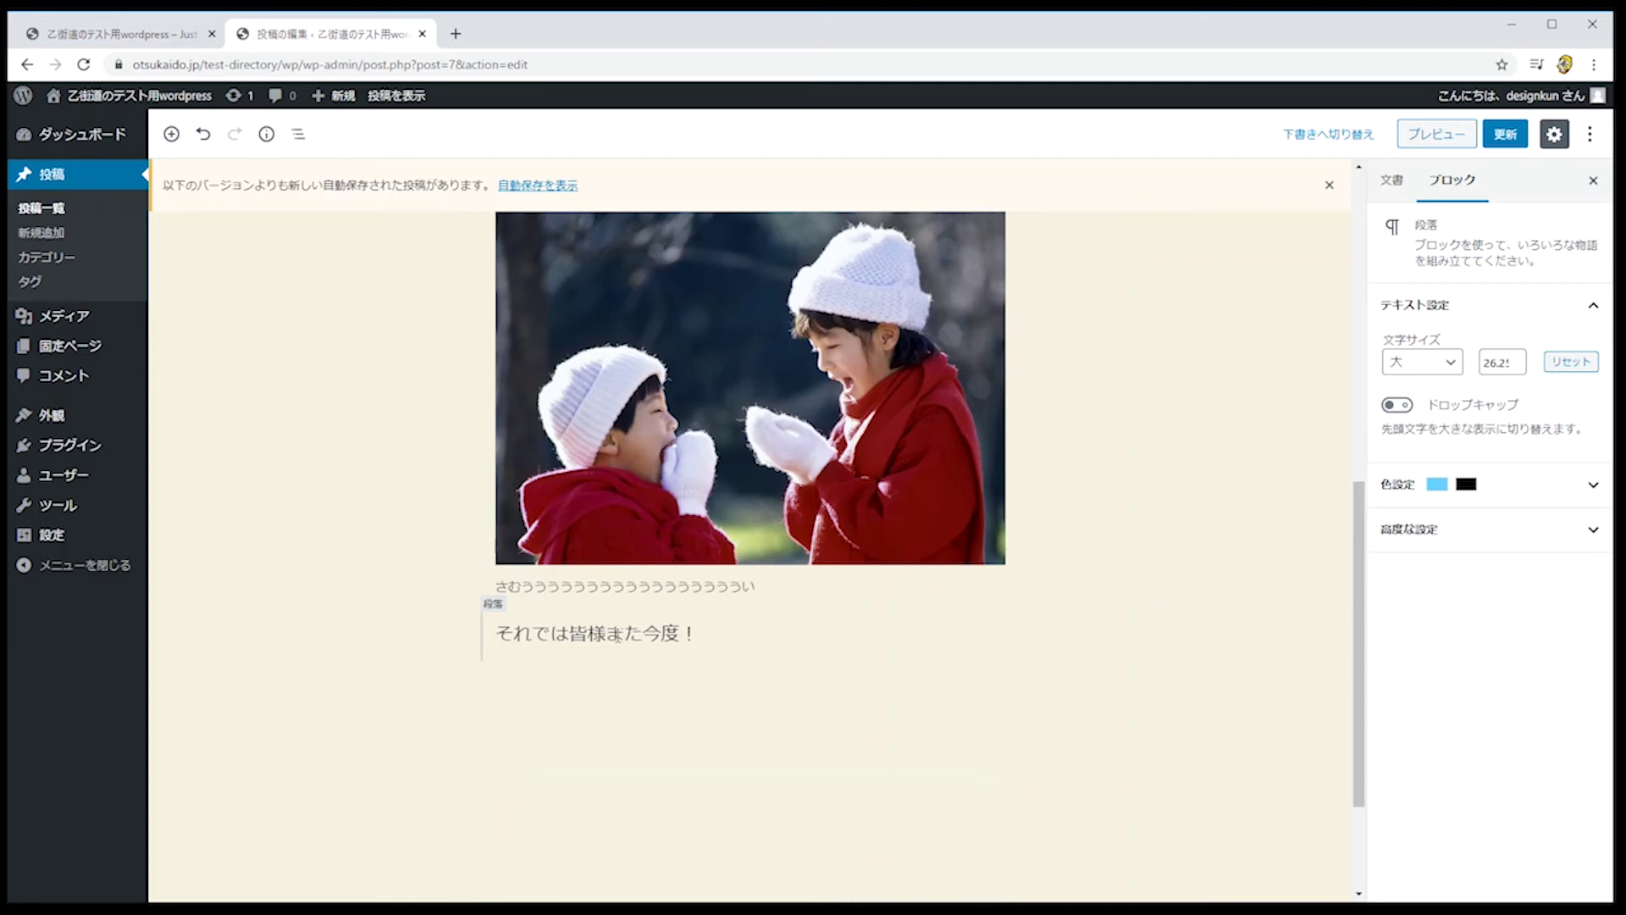
{"action": "scroll", "coordinate": [749, 542], "scroll_direction": "up", "scroll_amount": 8}
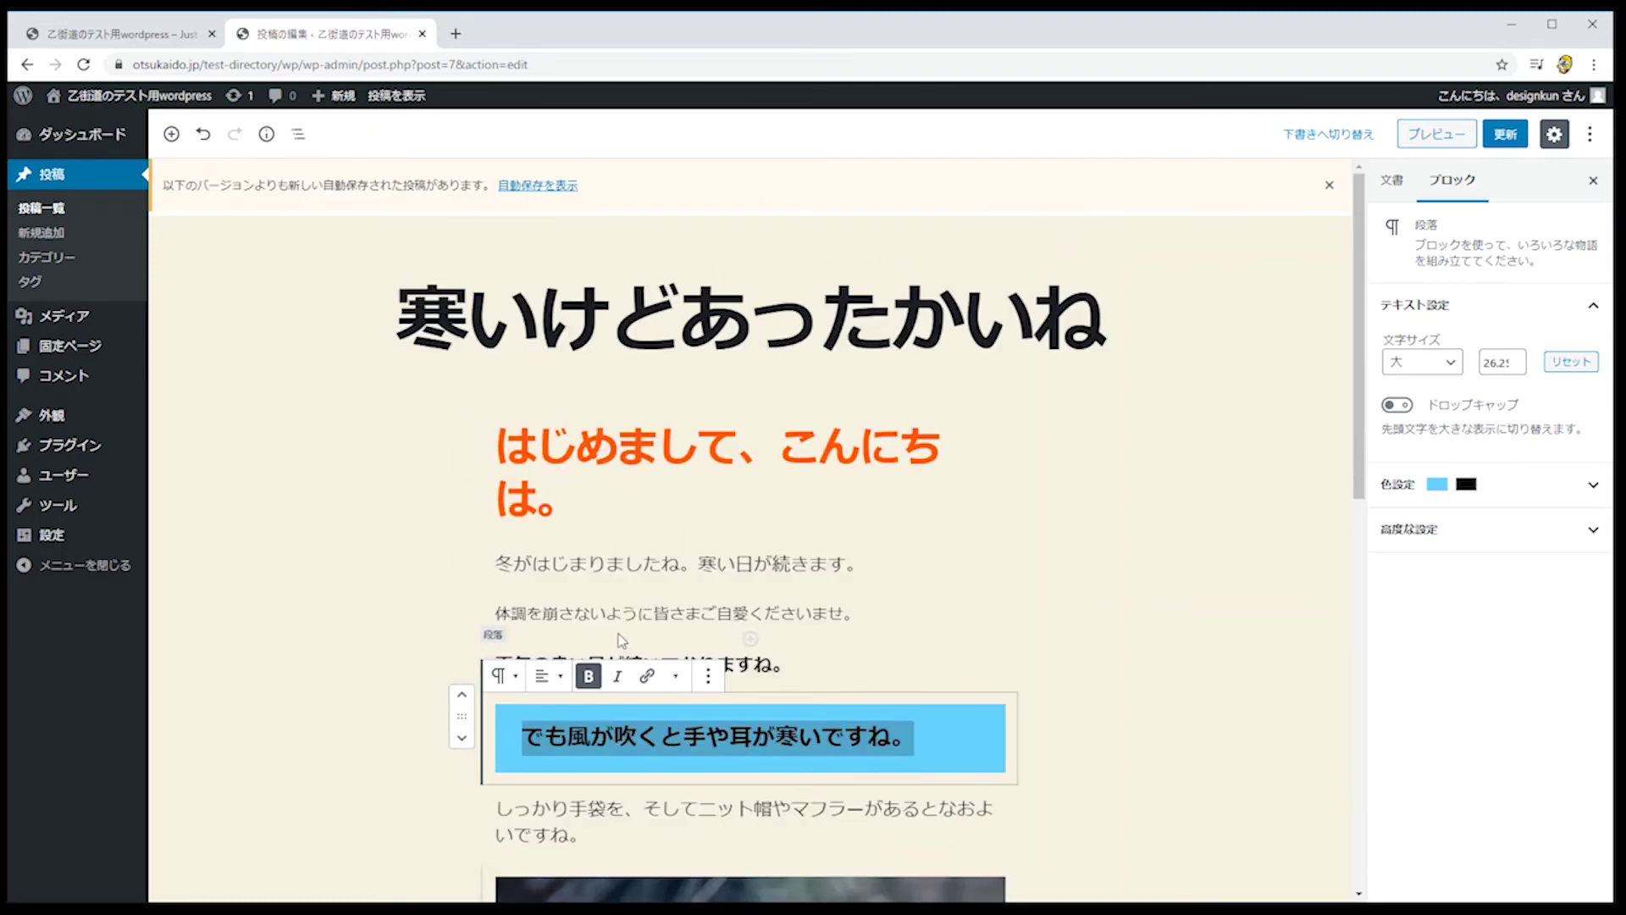
{"action": "left_click", "coordinate": [1515, 149]}
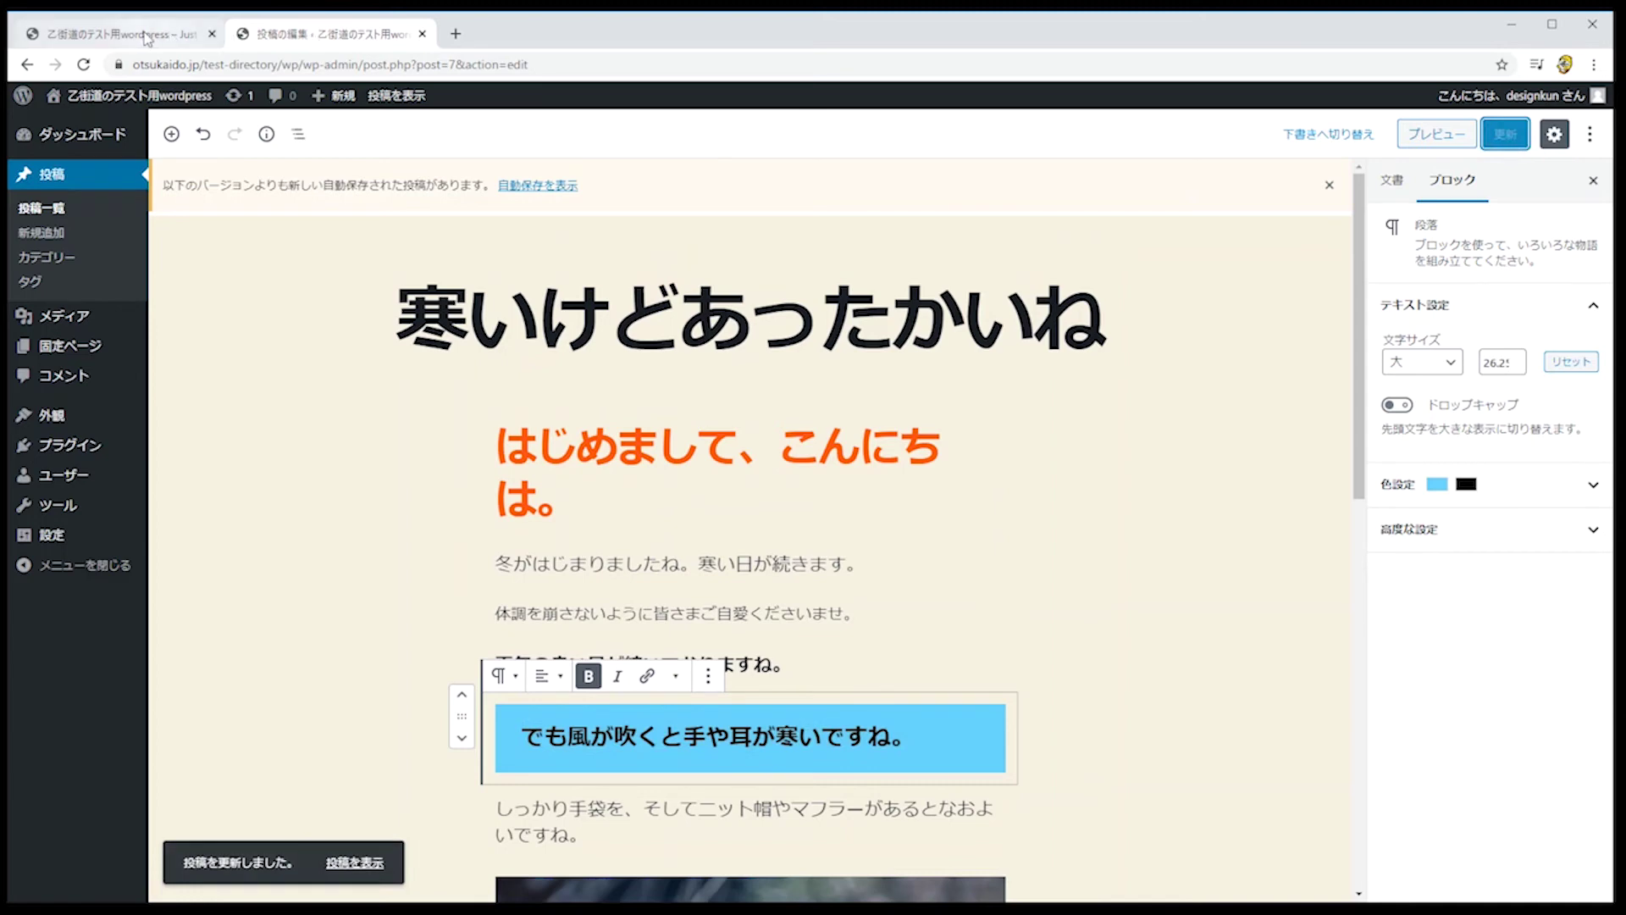
Step: Open the post 寒いけどあったかいね from the site's front page and check its coloured heading
{"action": "left_click", "coordinate": [182, 35]}
{"action": "left_click", "coordinate": [707, 341]}
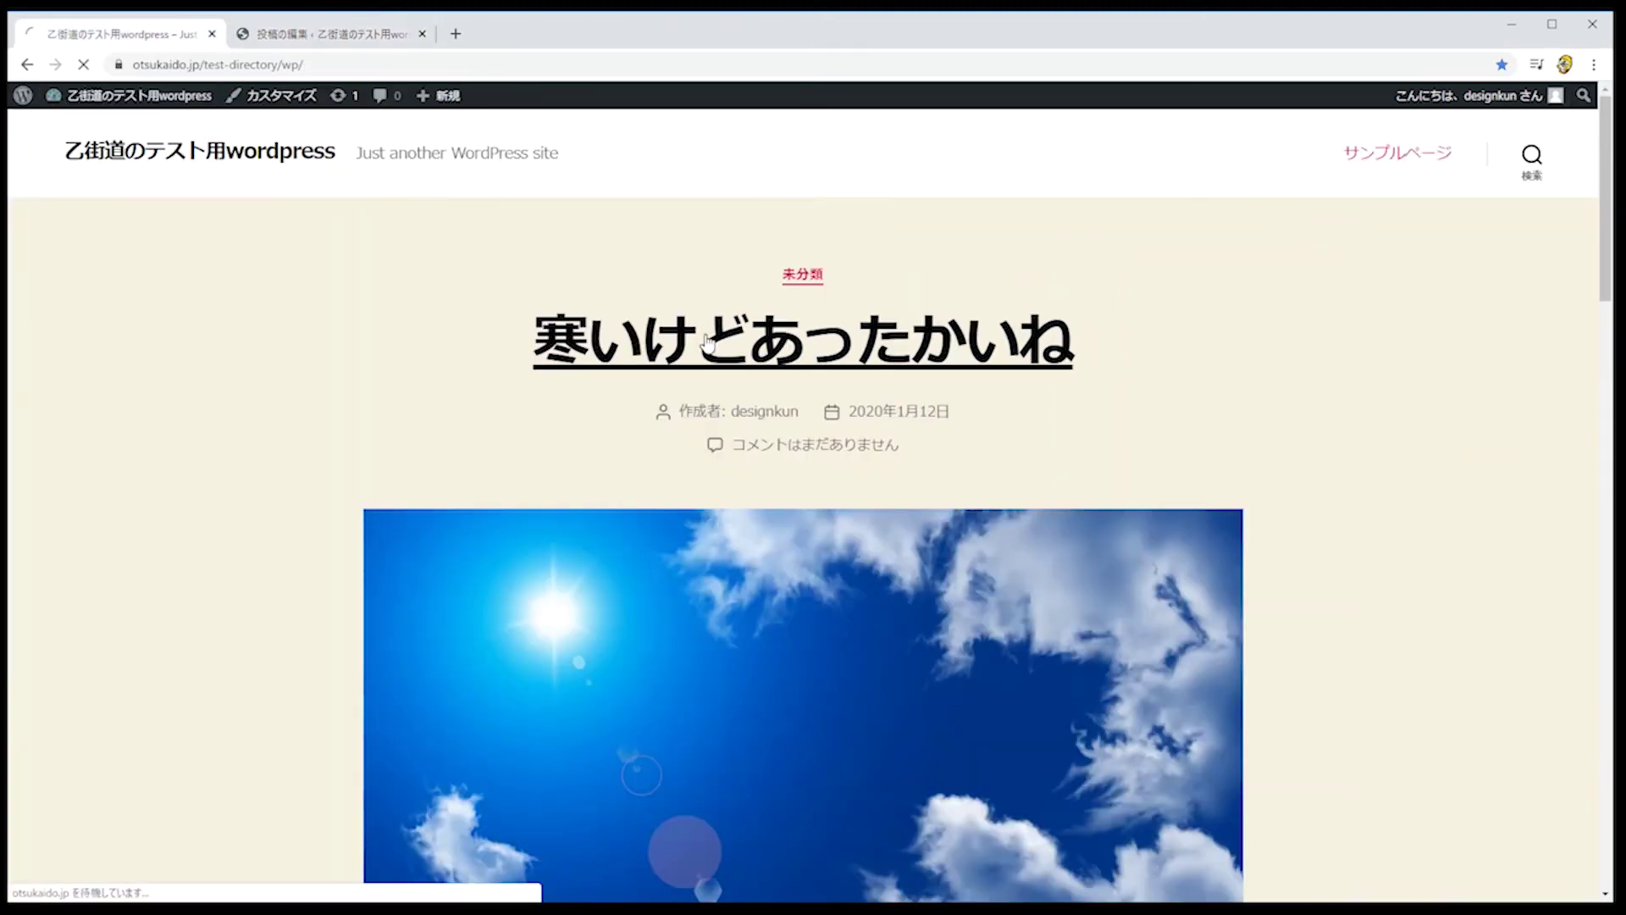
{"action": "scroll", "coordinate": [980, 388], "scroll_direction": "down", "scroll_amount": 4}
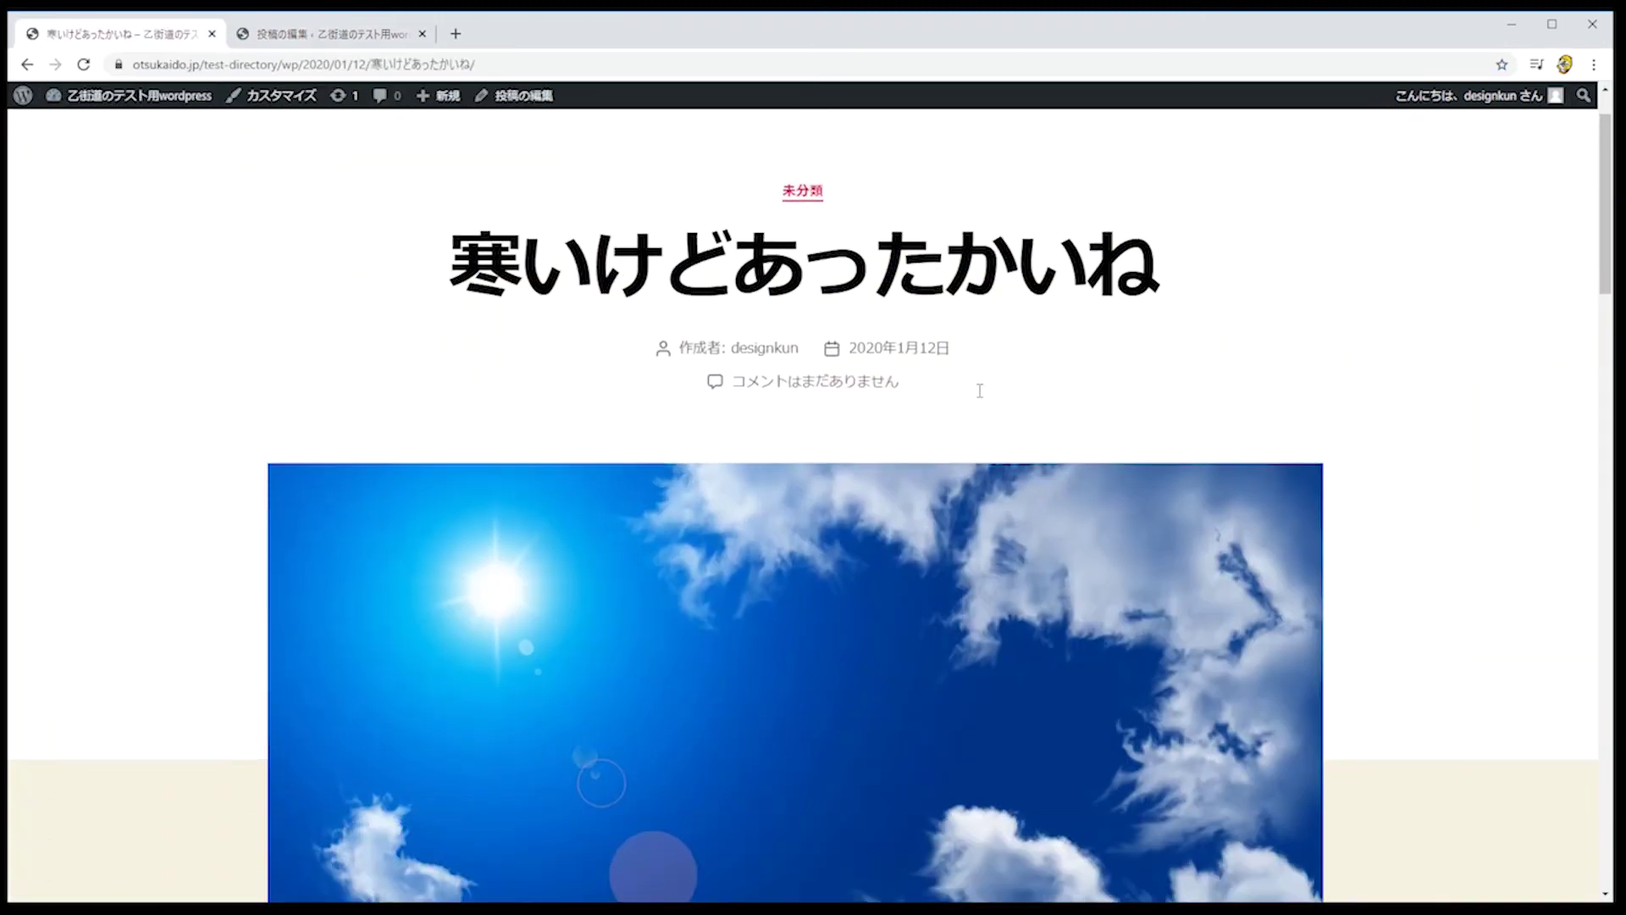
{"action": "scroll", "coordinate": [1062, 408], "scroll_direction": "down", "scroll_amount": 4}
{"action": "left_click_drag", "start_coordinate": [549, 529], "coordinate": [726, 591]}
{"action": "left_click", "coordinate": [666, 641]}
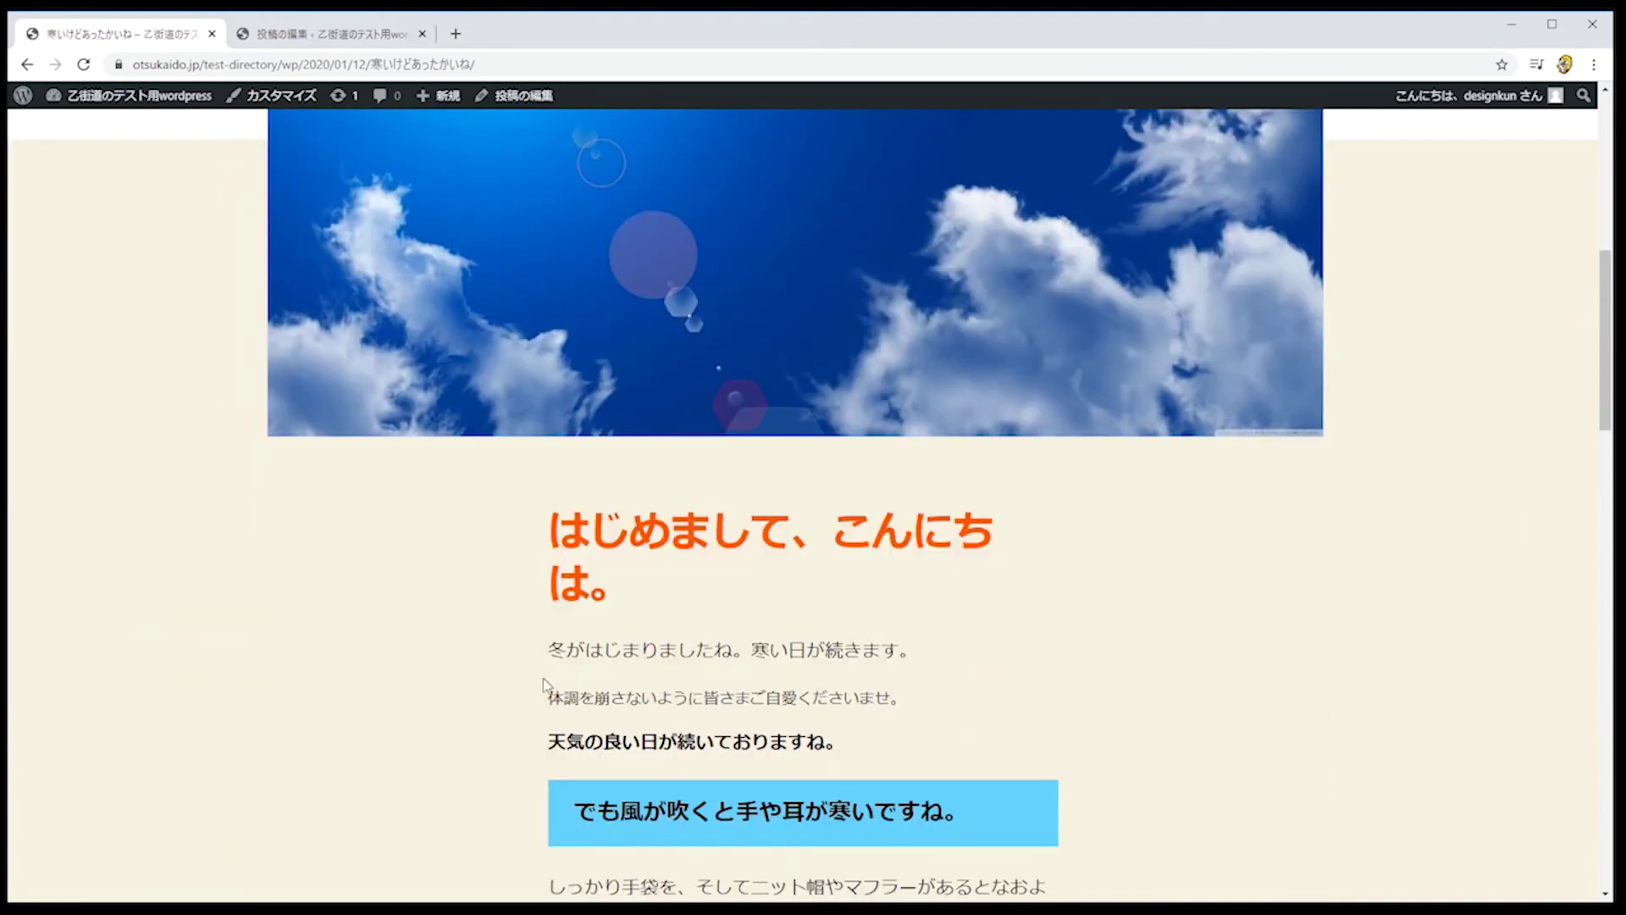
Step: Examine the small text, bold text and light blue paragraph in the published post
{"action": "scroll", "coordinate": [665, 637], "scroll_direction": "down", "scroll_amount": 2}
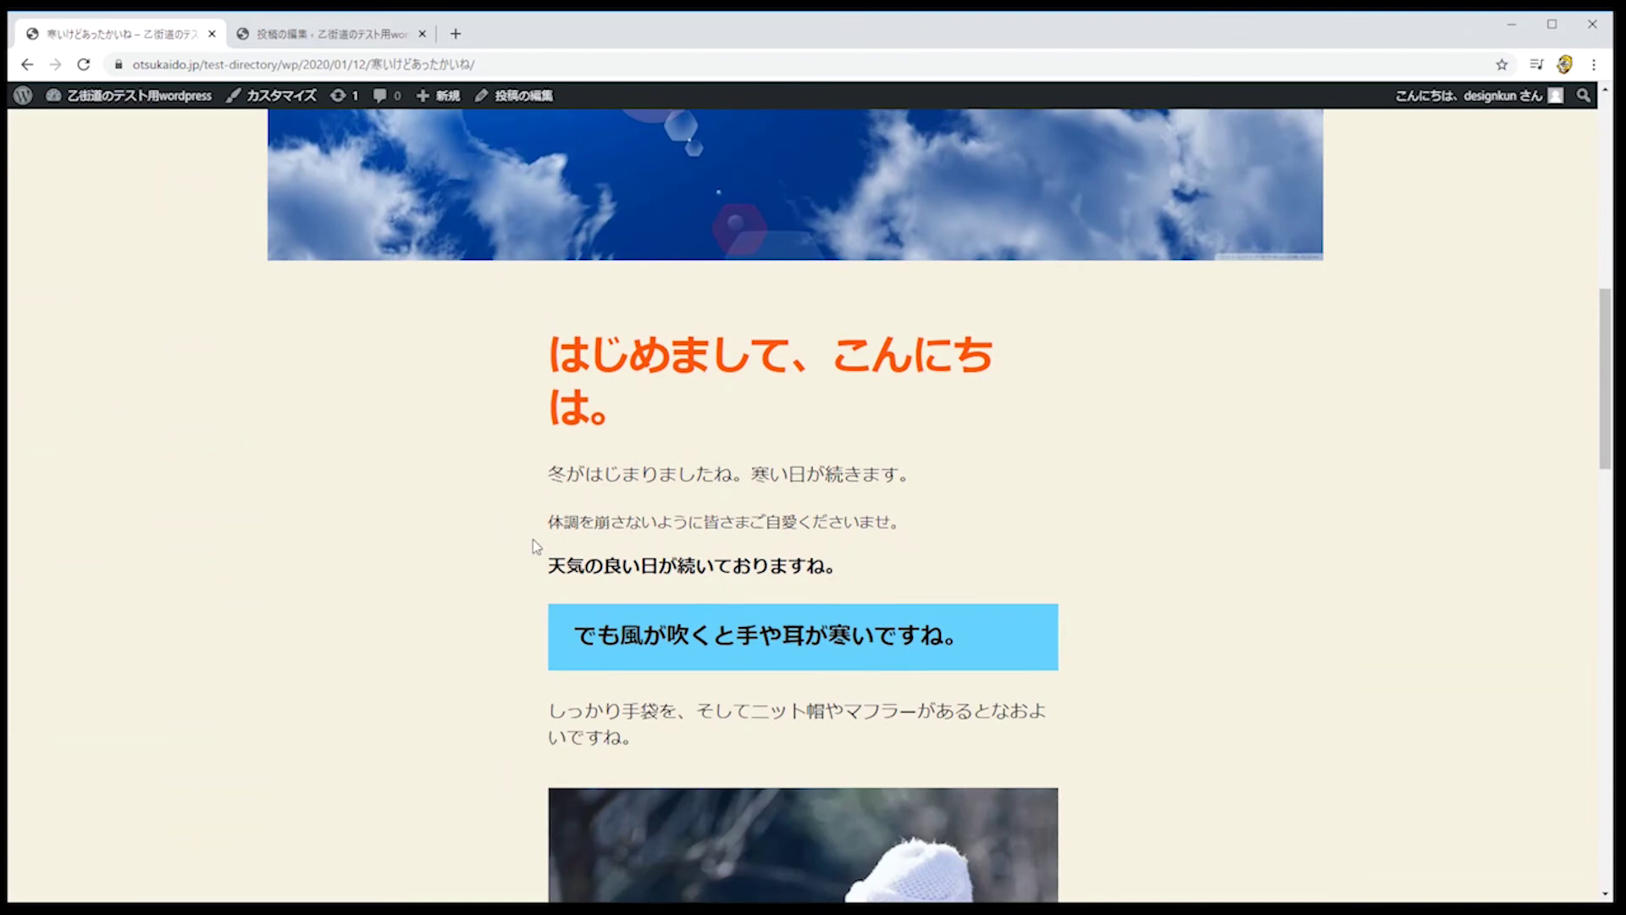
{"action": "mouse_move", "coordinate": [542, 566]}
{"action": "left_mouse_down"}
{"action": "mouse_move", "coordinate": [831, 563]}
{"action": "mouse_move", "coordinate": [926, 519]}
{"action": "mouse_move", "coordinate": [637, 566]}
{"action": "mouse_move", "coordinate": [535, 536]}
{"action": "left_mouse_up"}
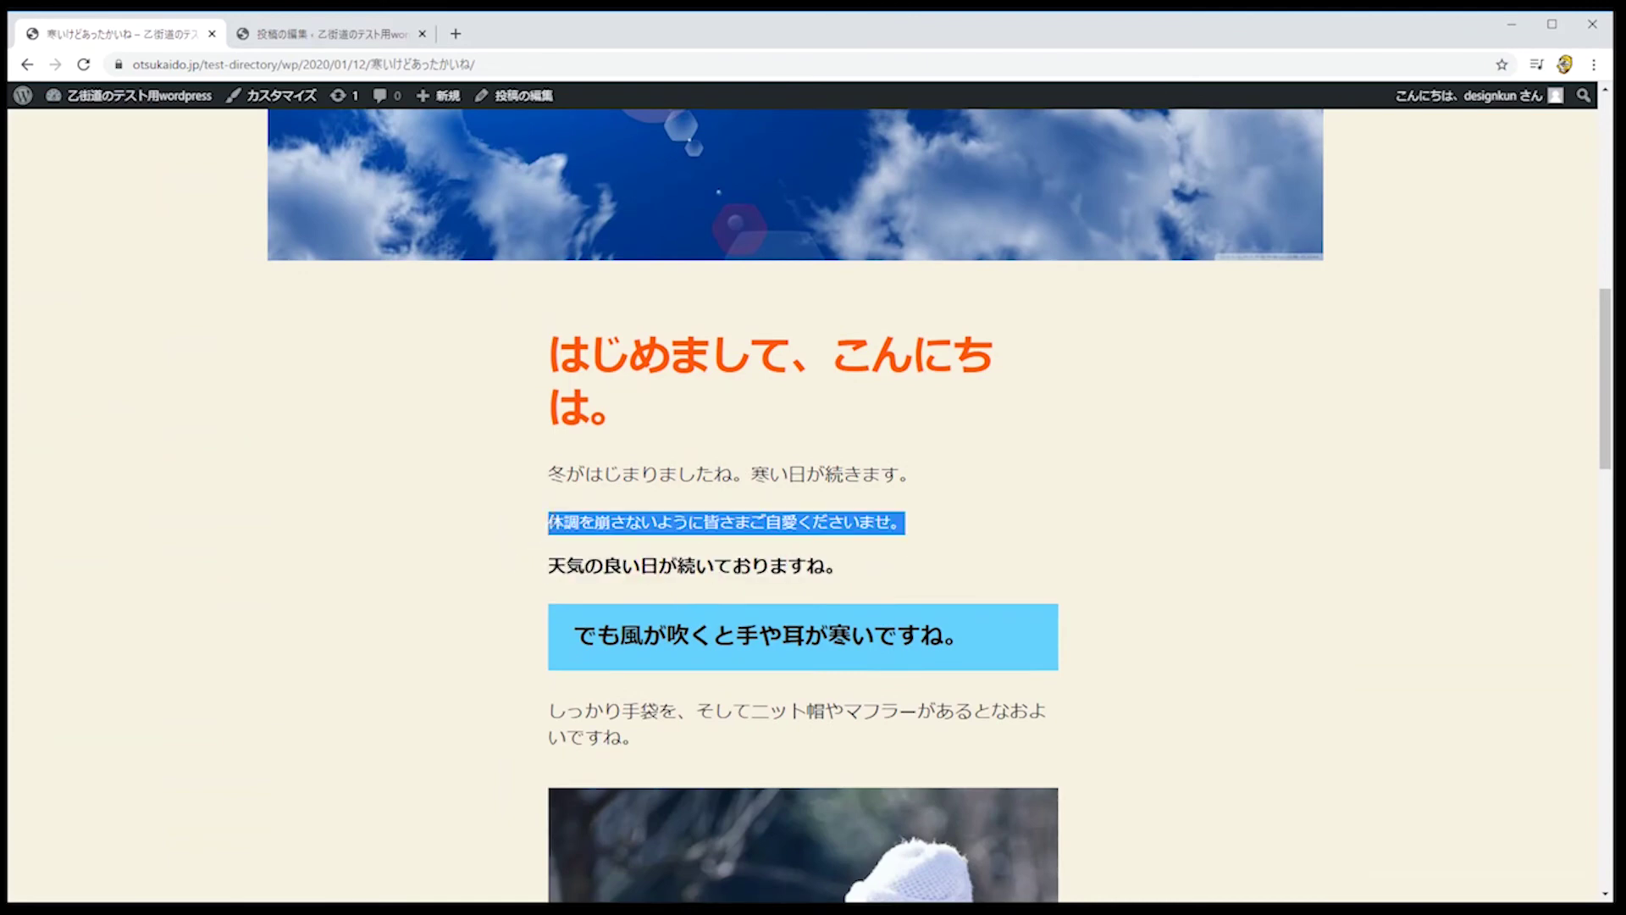
{"action": "left_click_drag", "start_coordinate": [567, 642], "coordinate": [967, 647]}
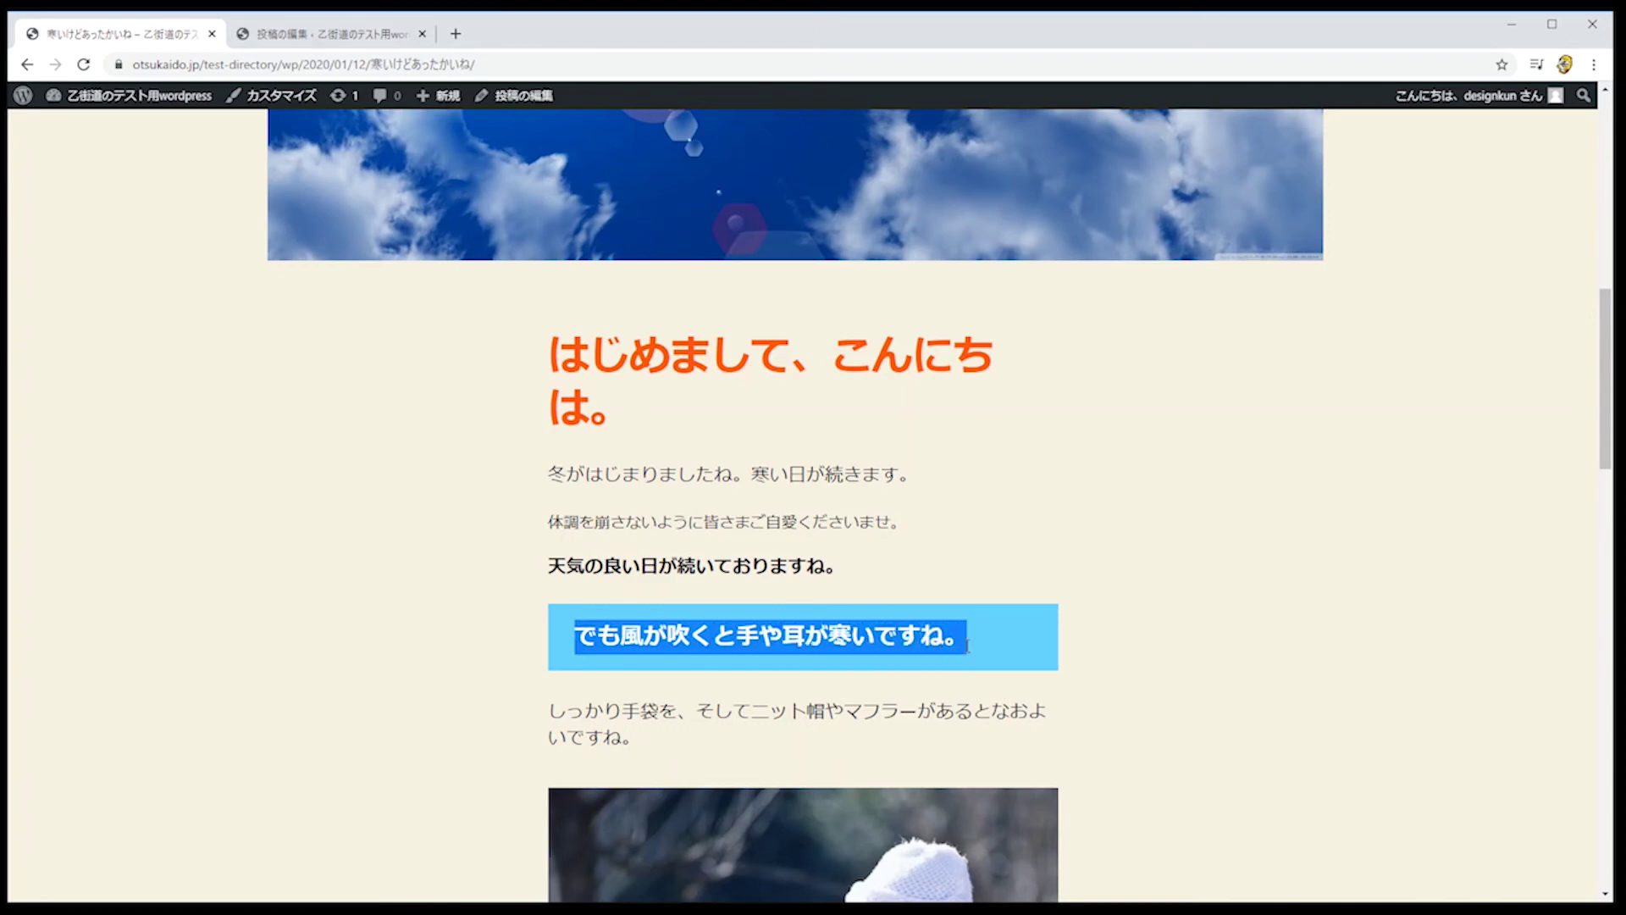
{"action": "left_click", "coordinate": [967, 645]}
{"action": "scroll", "coordinate": [1017, 559], "scroll_direction": "down", "scroll_amount": 8}
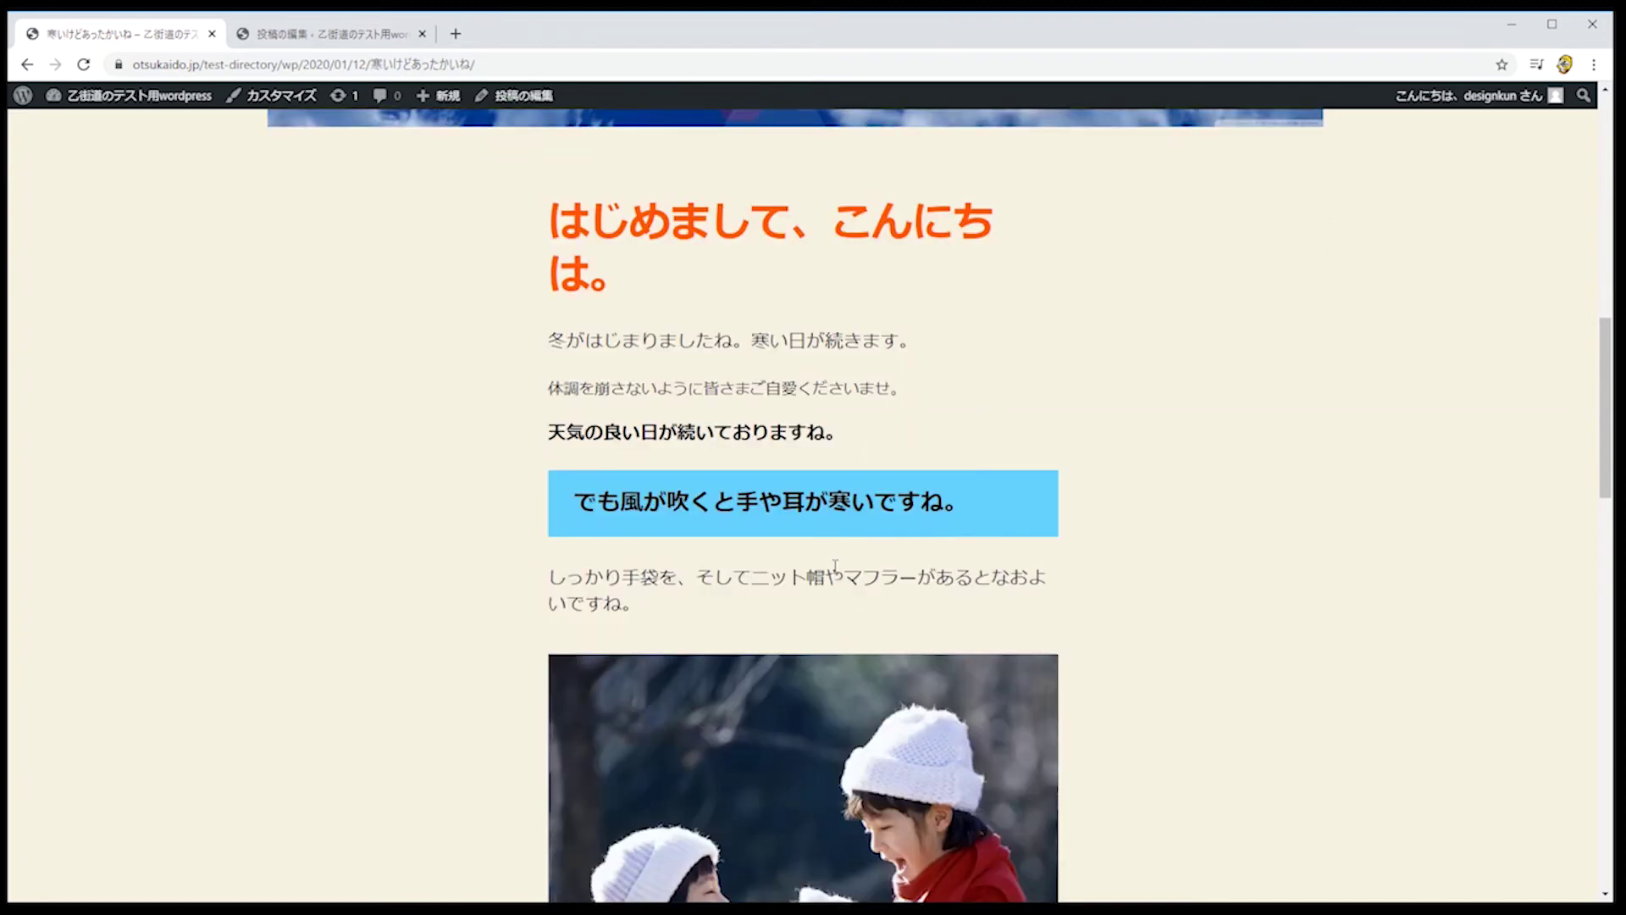
{"action": "scroll", "coordinate": [999, 525], "scroll_direction": "up", "scroll_amount": 6}
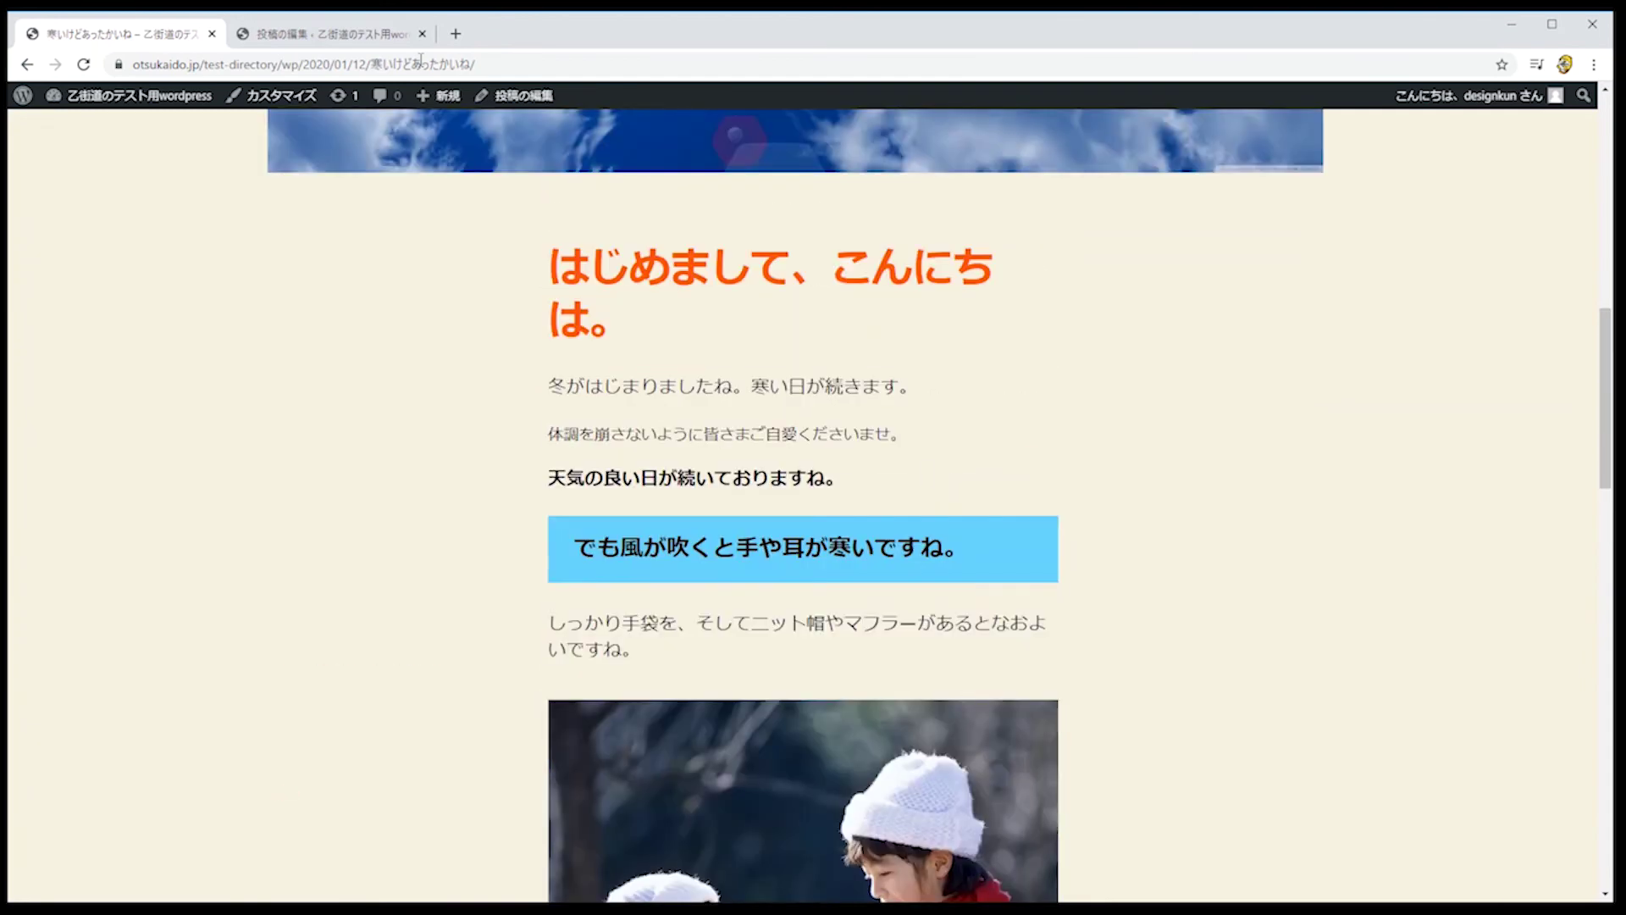
Step: Return to the post editor and review its paragraph blocks and the image block
{"action": "left_click", "coordinate": [330, 34]}
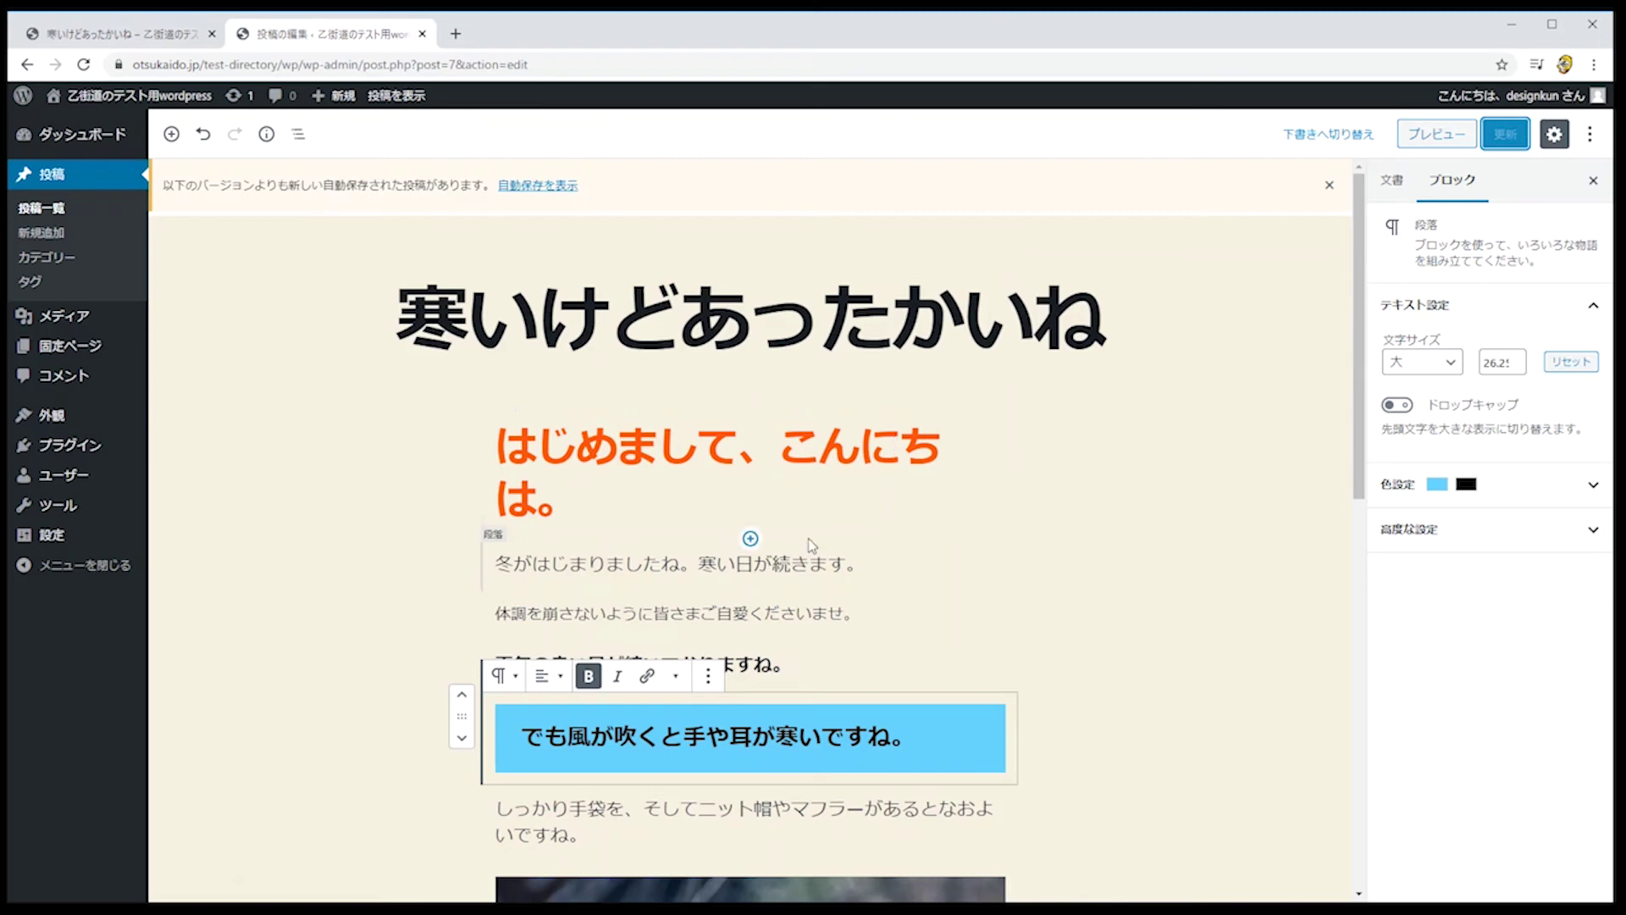
{"action": "left_click", "coordinate": [794, 564]}
{"action": "left_click", "coordinate": [762, 613]}
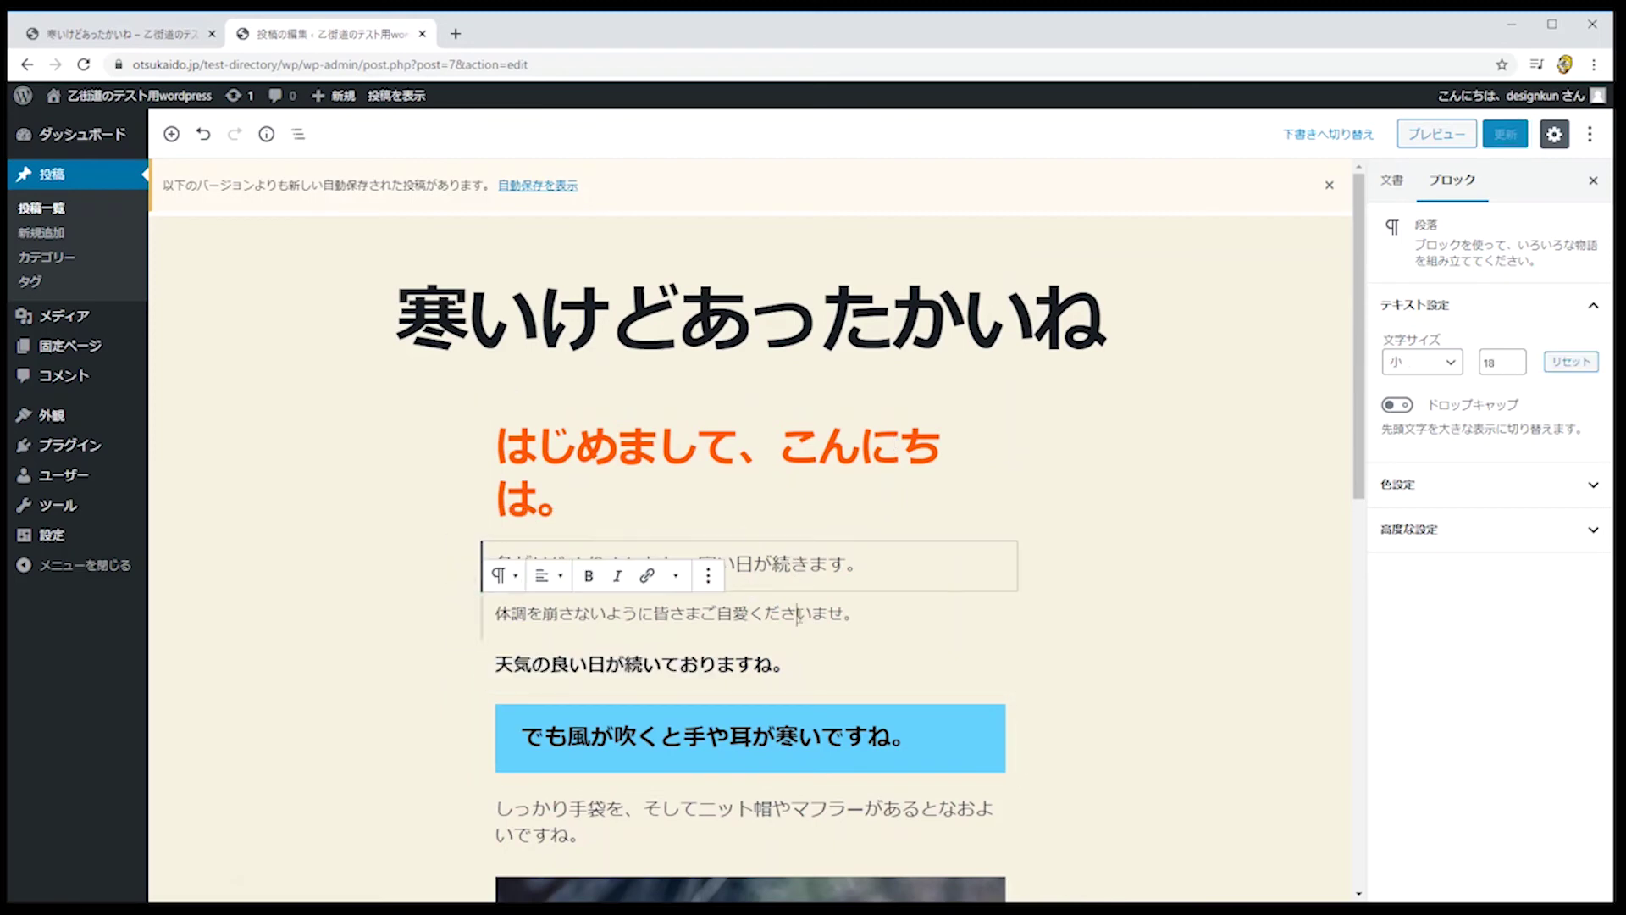
{"action": "triple_click", "coordinate": [666, 660]}
{"action": "scroll", "coordinate": [825, 613], "scroll_direction": "down", "scroll_amount": 4}
{"action": "scroll", "coordinate": [832, 635], "scroll_direction": "up", "scroll_amount": 4}
{"action": "scroll", "coordinate": [784, 592], "scroll_direction": "down", "scroll_amount": 10}
{"action": "scroll", "coordinate": [784, 593], "scroll_direction": "up", "scroll_amount": 4}
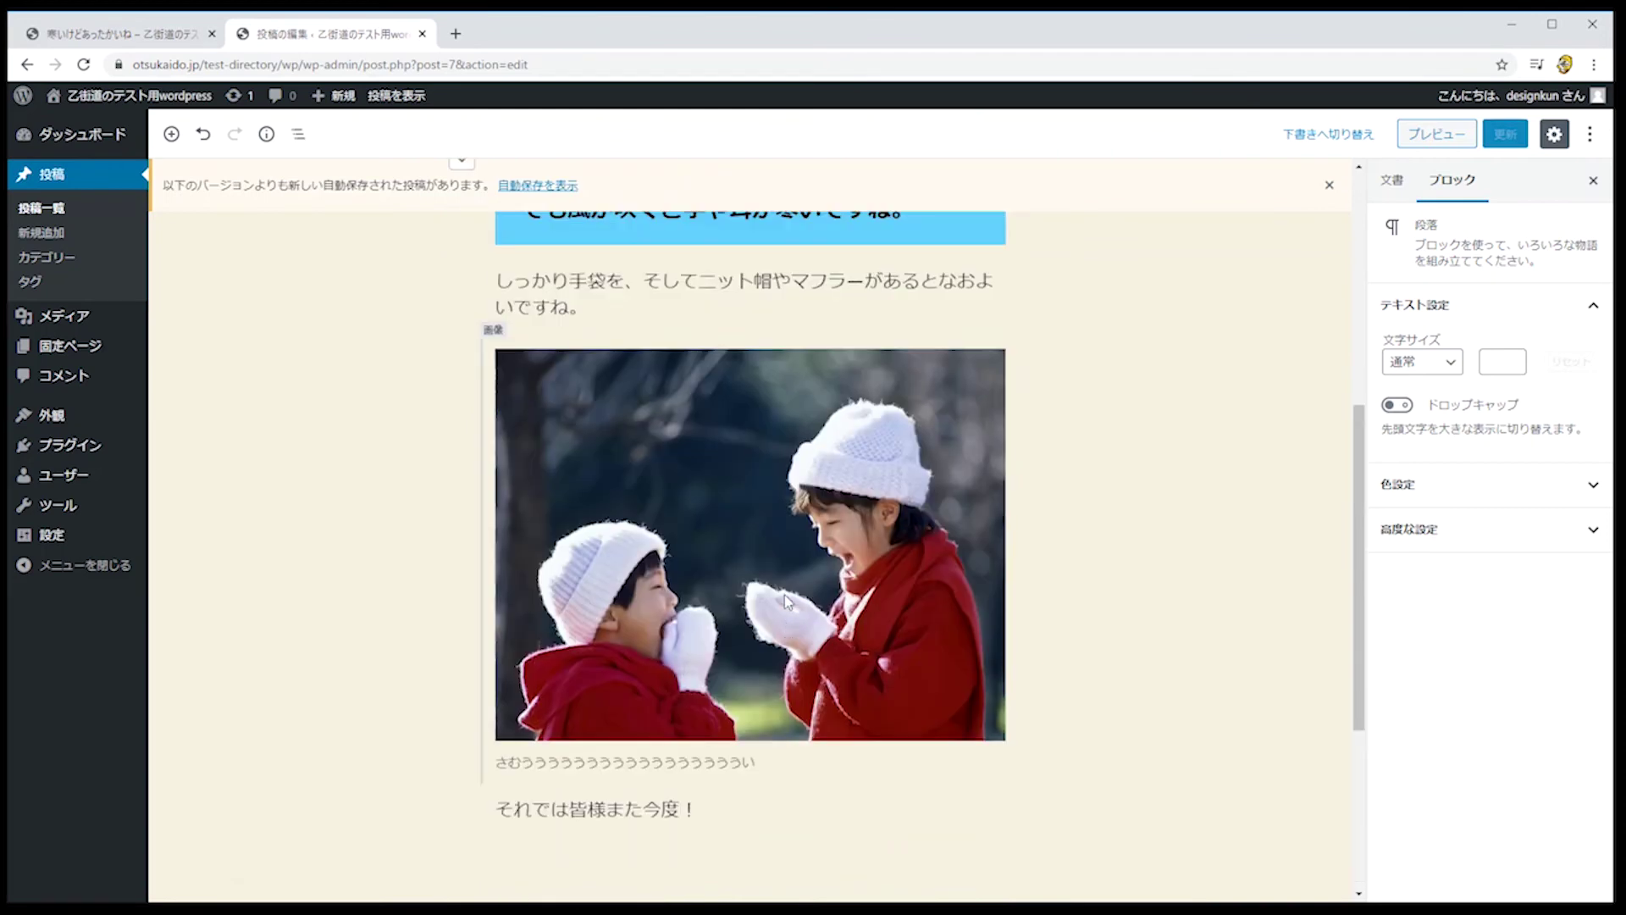
{"action": "scroll", "coordinate": [785, 594], "scroll_direction": "up", "scroll_amount": 6}
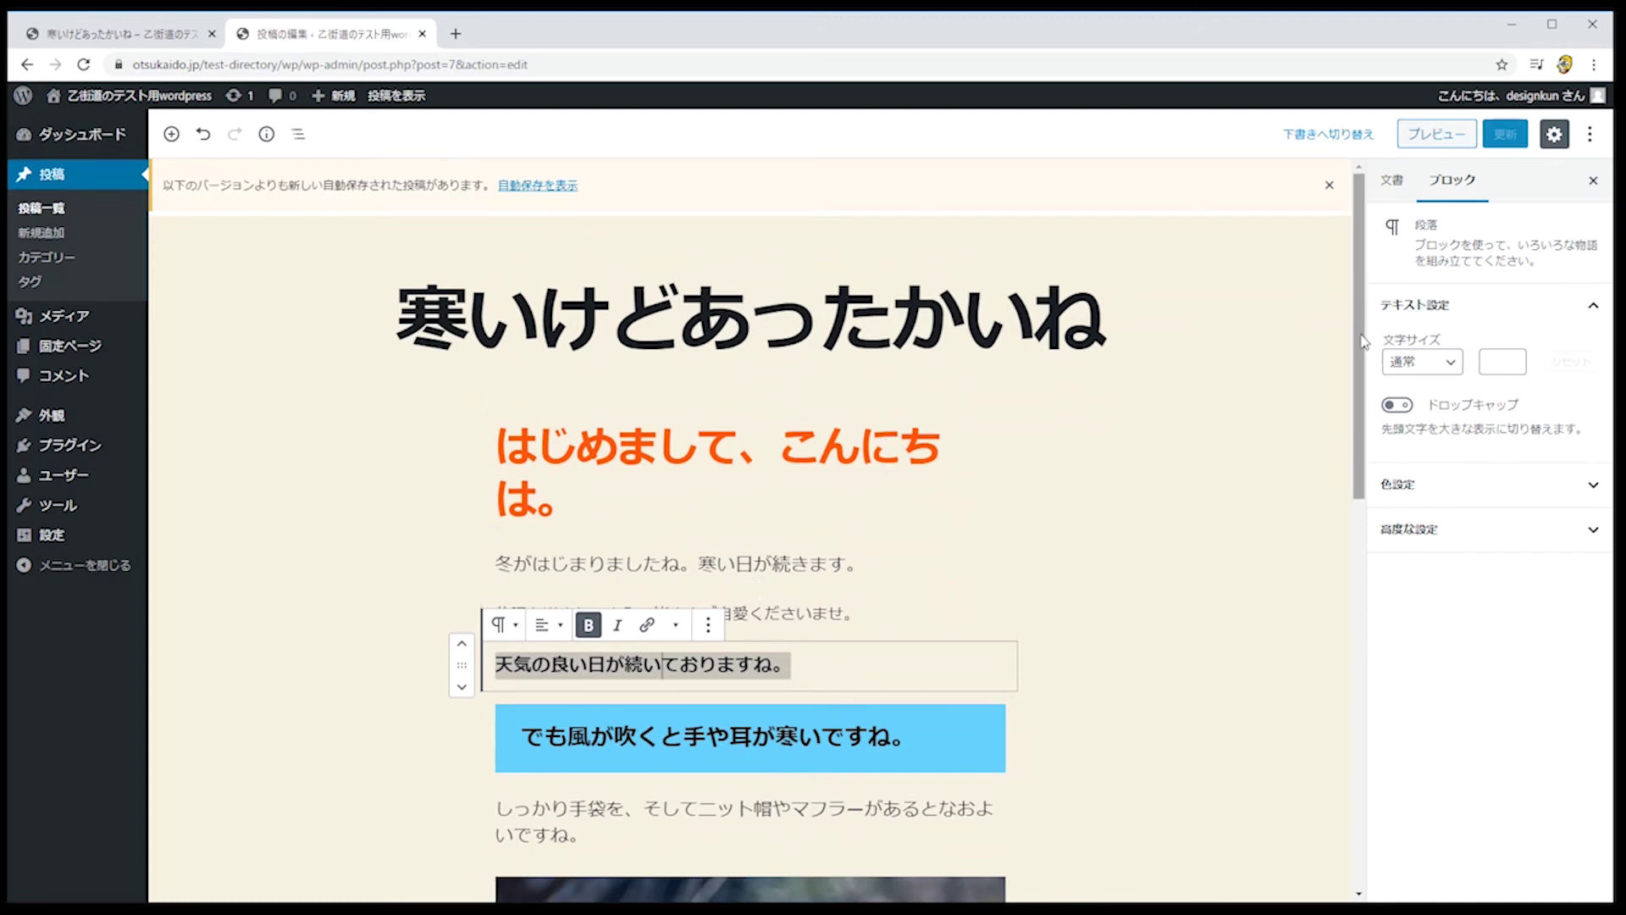
Step: Switch the post to コードエディター and examine the HTML of its heading, paragraphs and image
{"action": "left_click", "coordinate": [1590, 134]}
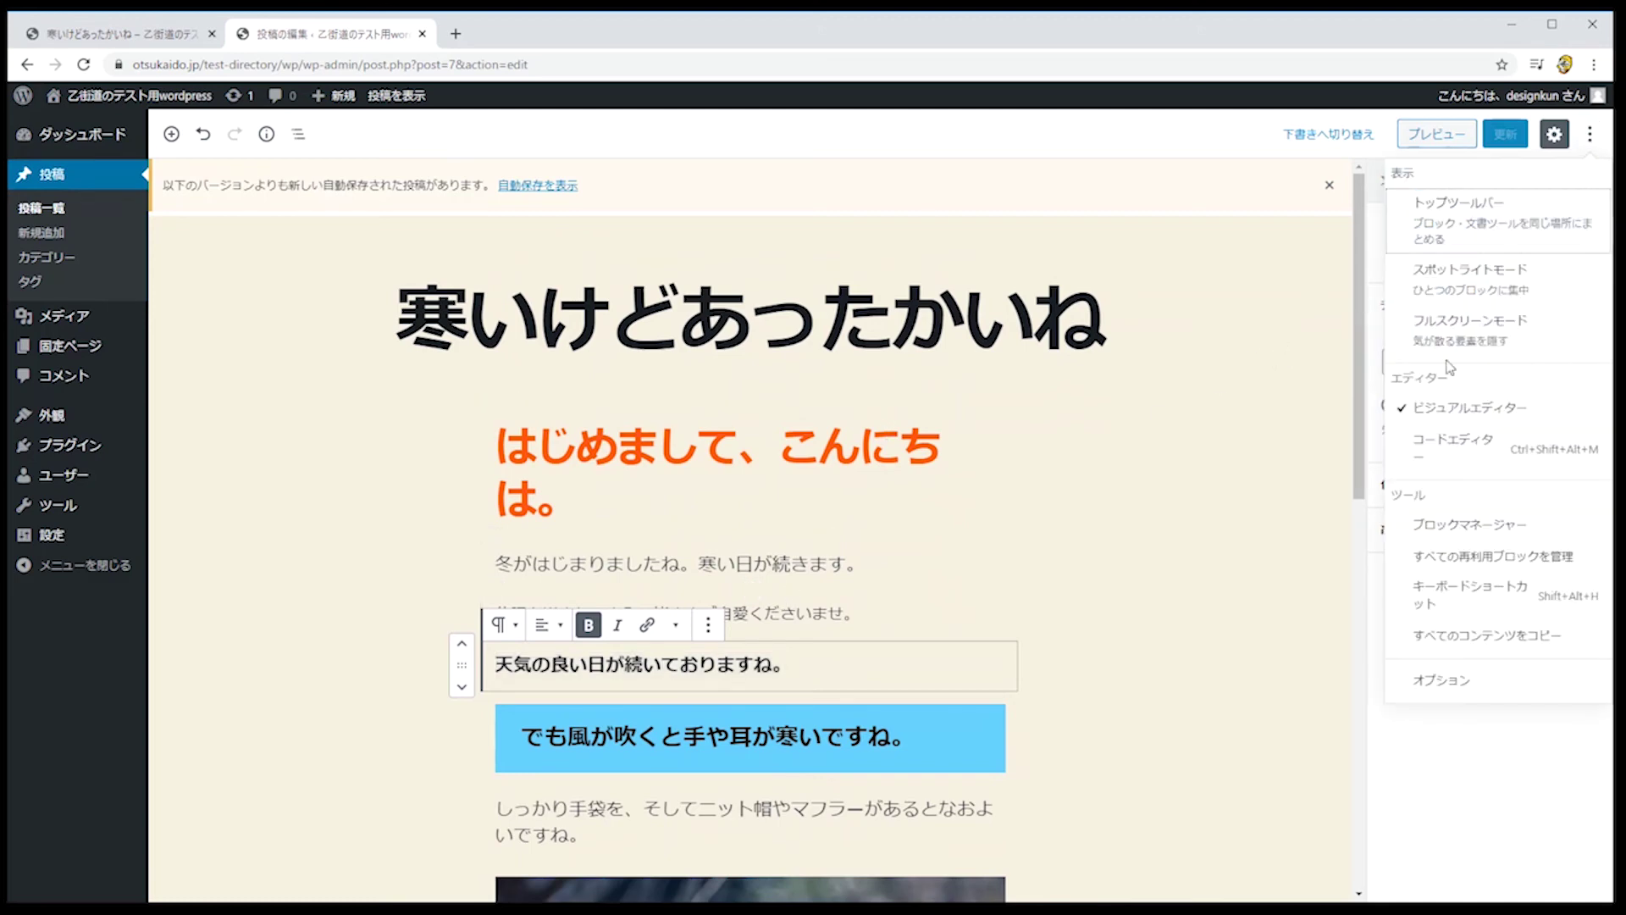
{"action": "left_click", "coordinate": [1465, 438]}
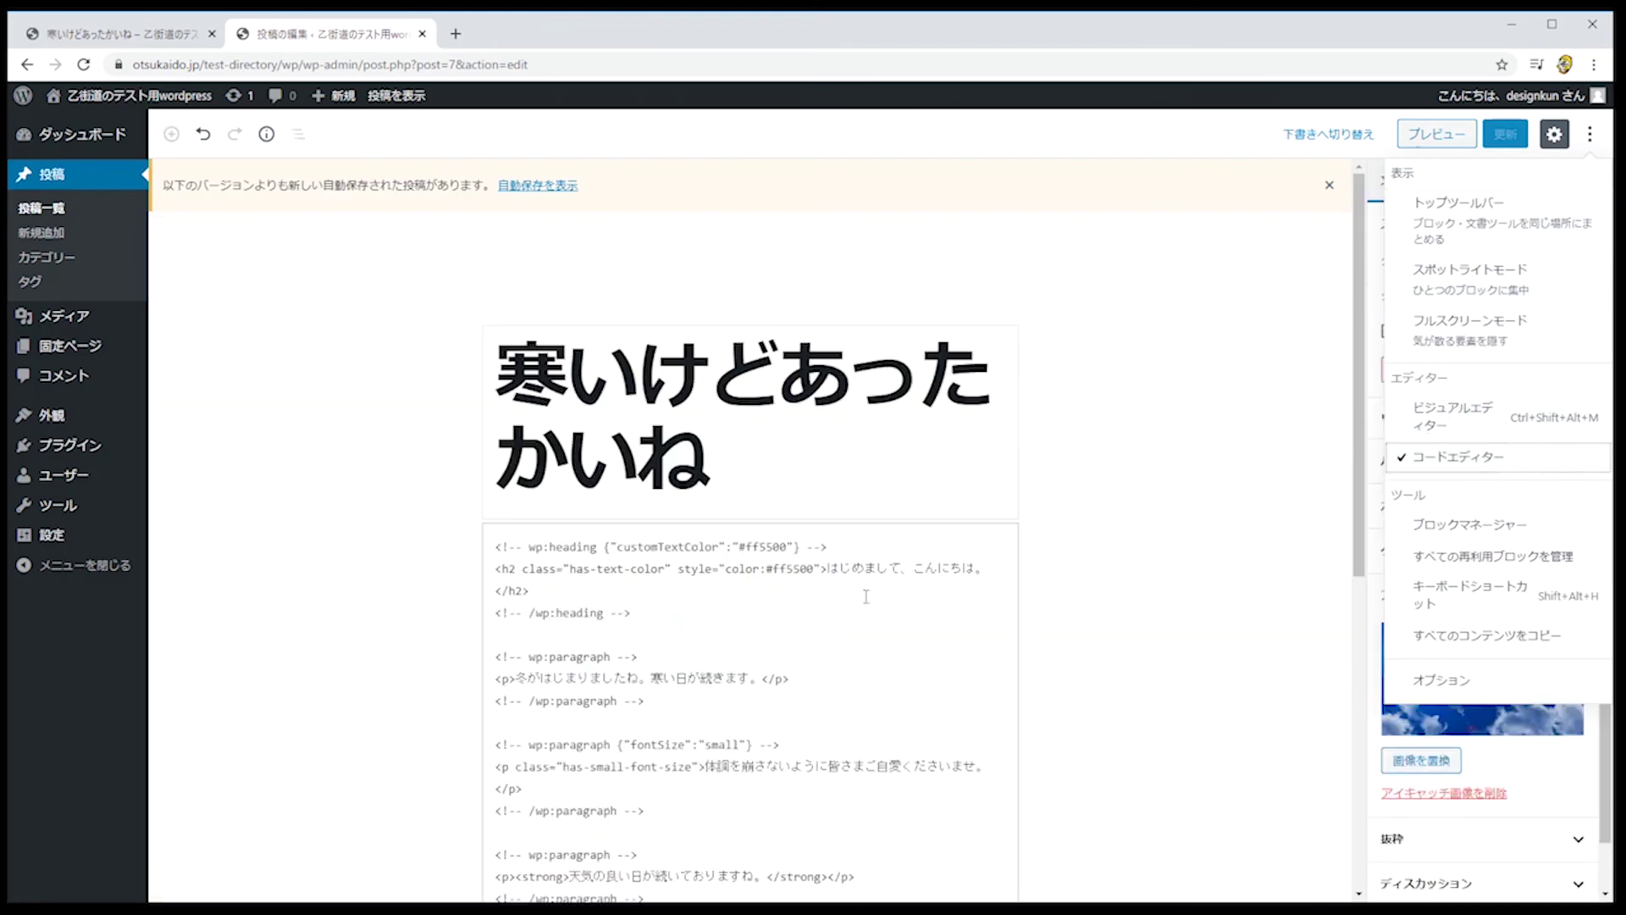
{"action": "left_click", "coordinate": [865, 596]}
{"action": "left_click_drag", "start_coordinate": [556, 597], "coordinate": [494, 573]}
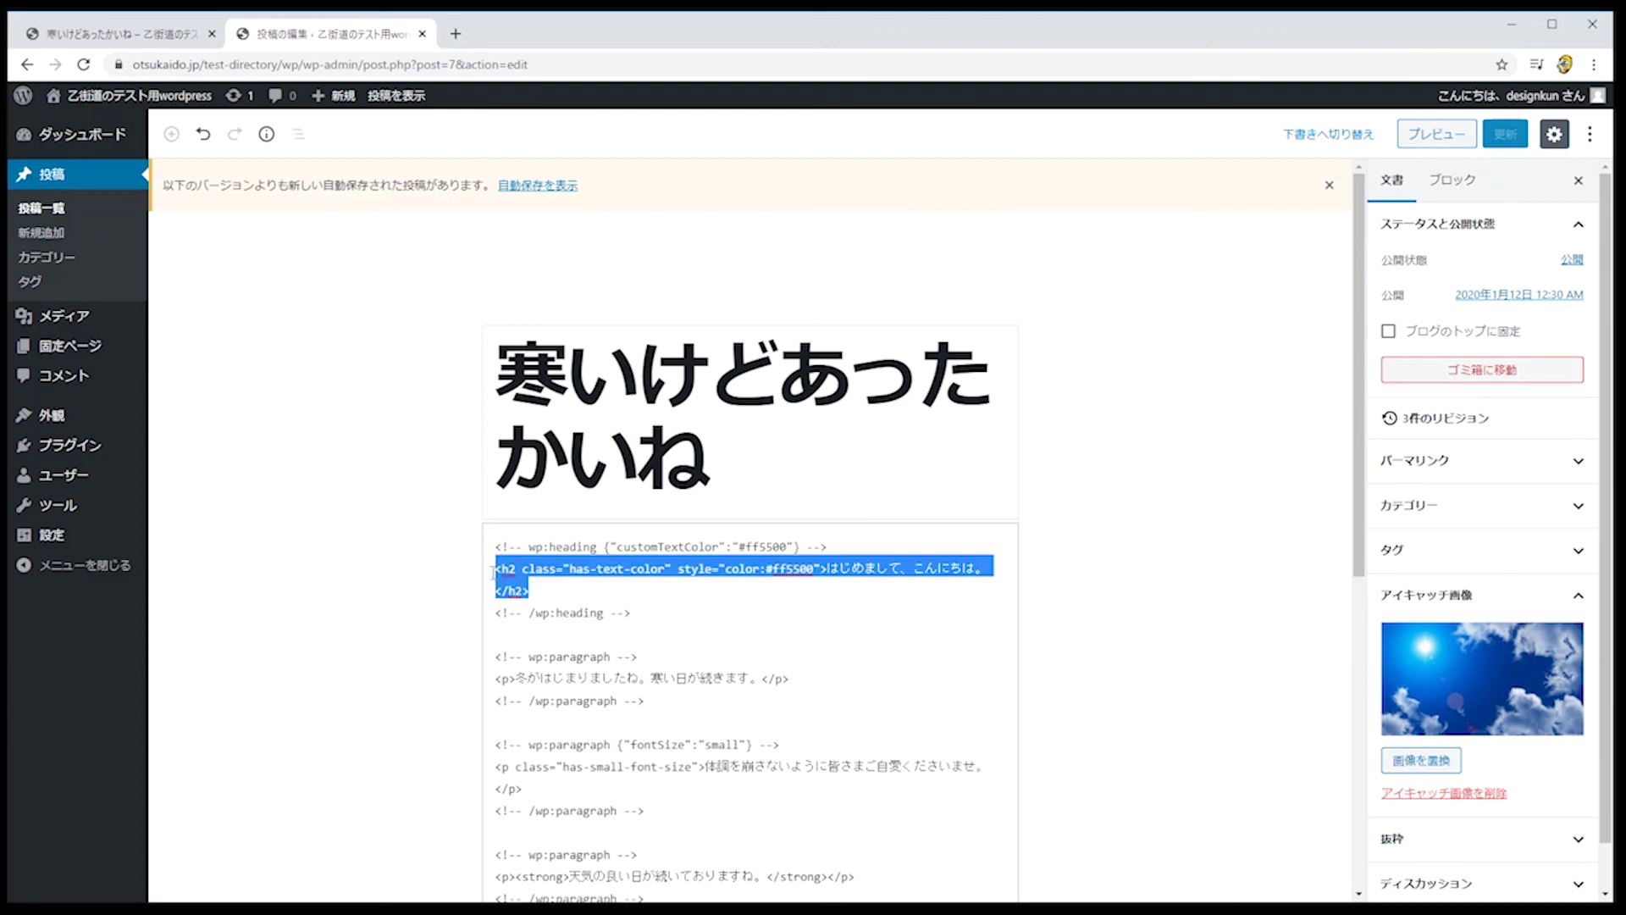
{"action": "scroll", "coordinate": [750, 626], "scroll_direction": "down", "scroll_amount": 3}
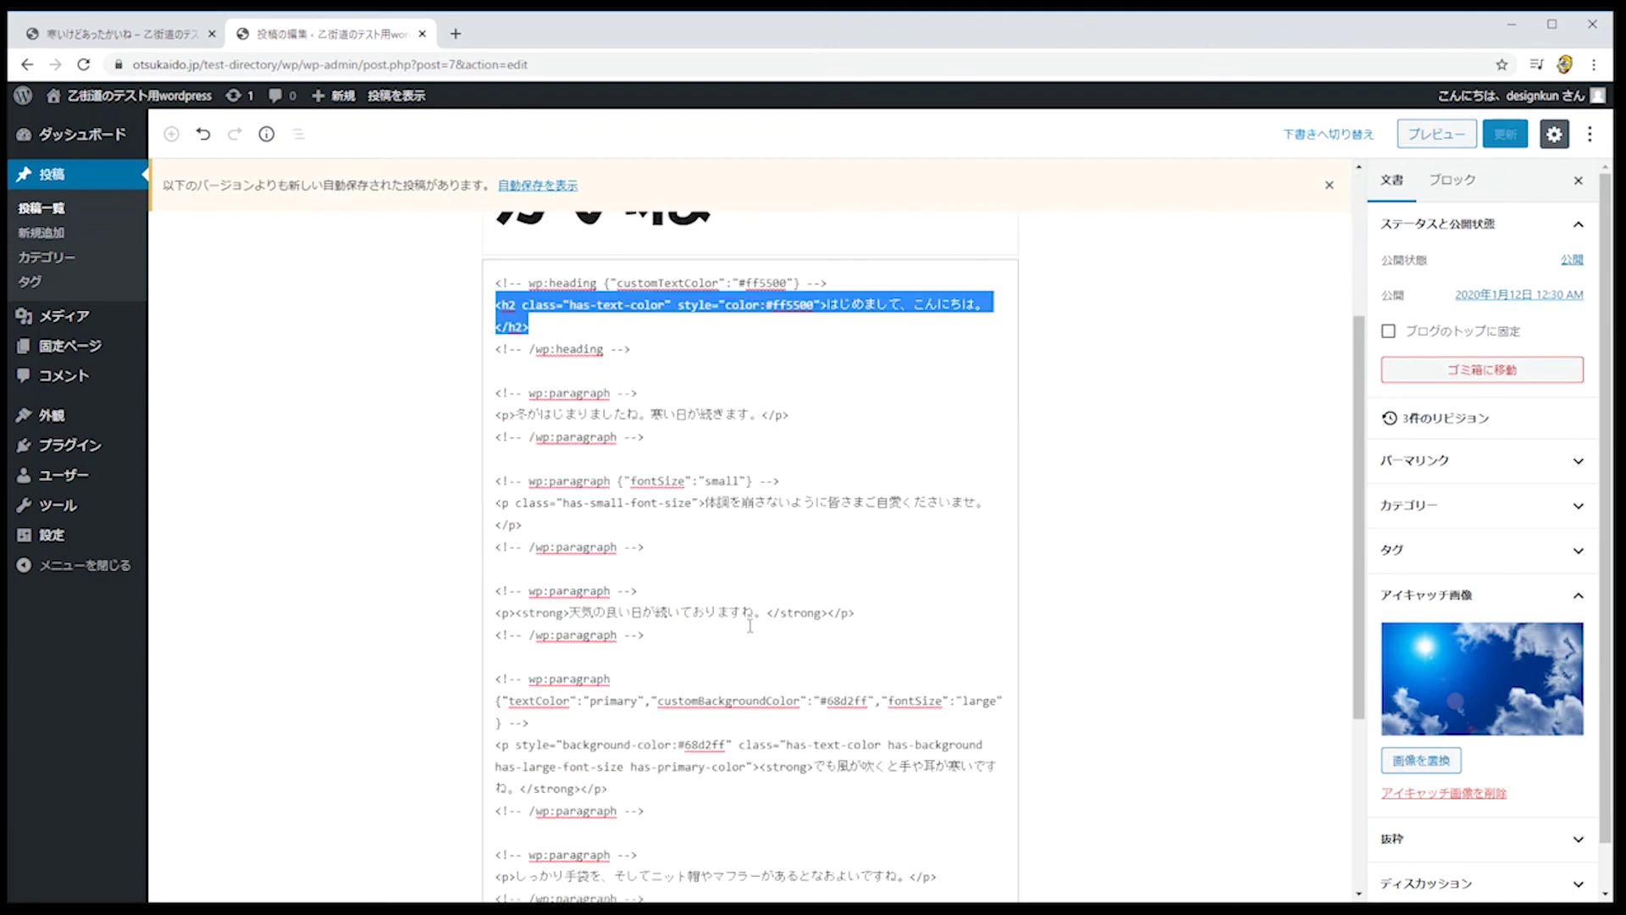
{"action": "scroll", "coordinate": [750, 626], "scroll_direction": "down", "scroll_amount": 4}
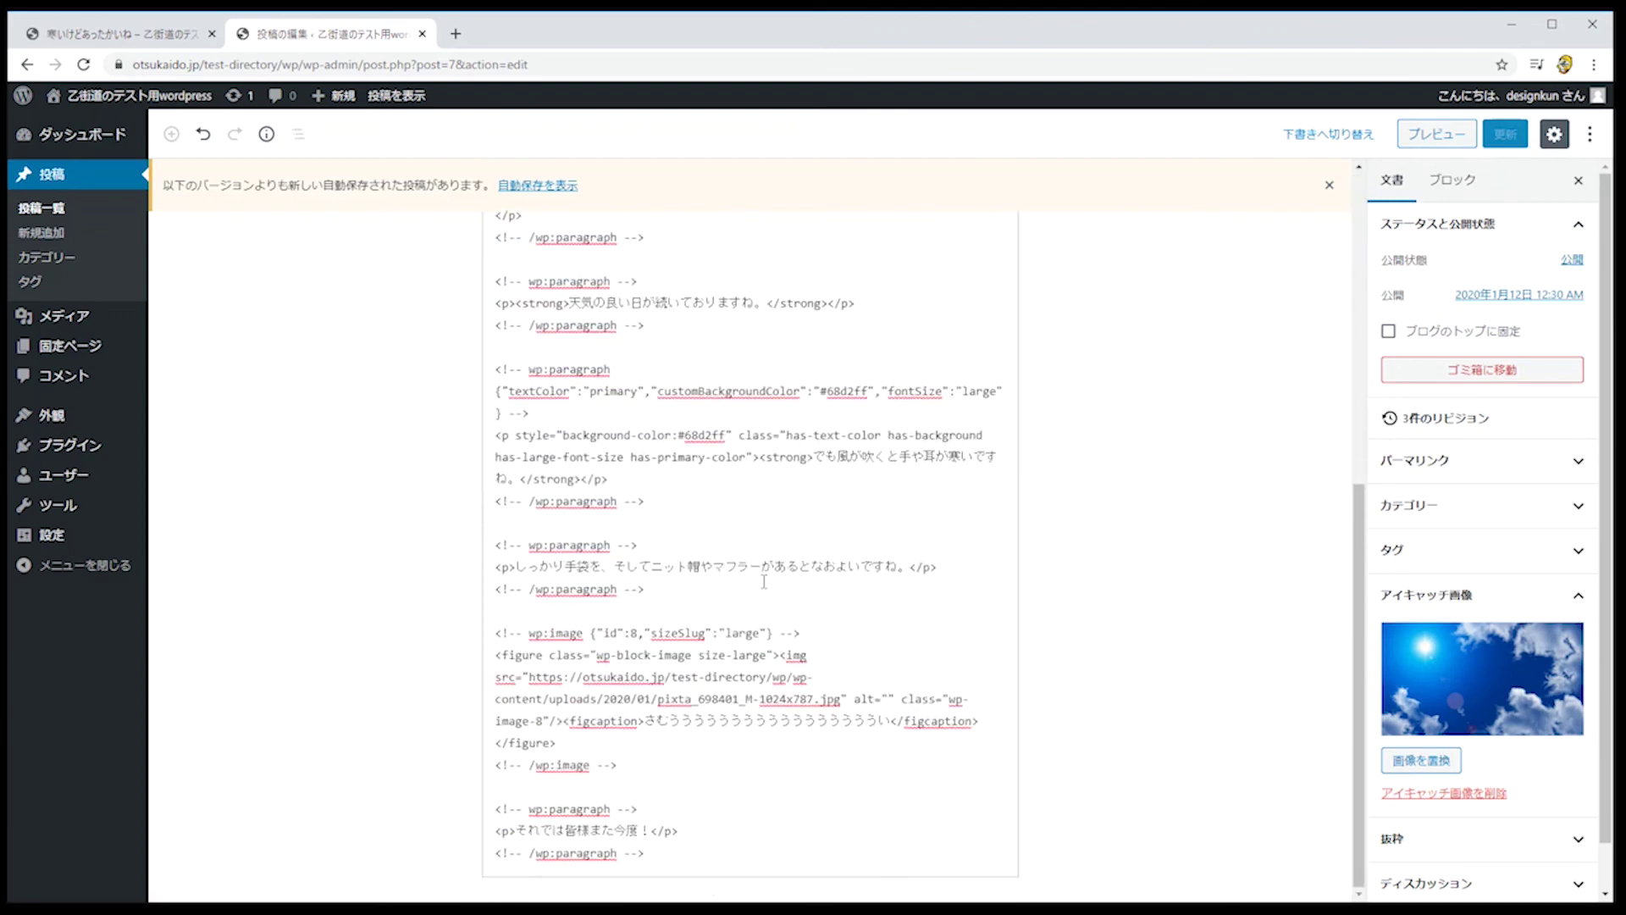
{"action": "scroll", "coordinate": [763, 581], "scroll_direction": "up", "scroll_amount": 10}
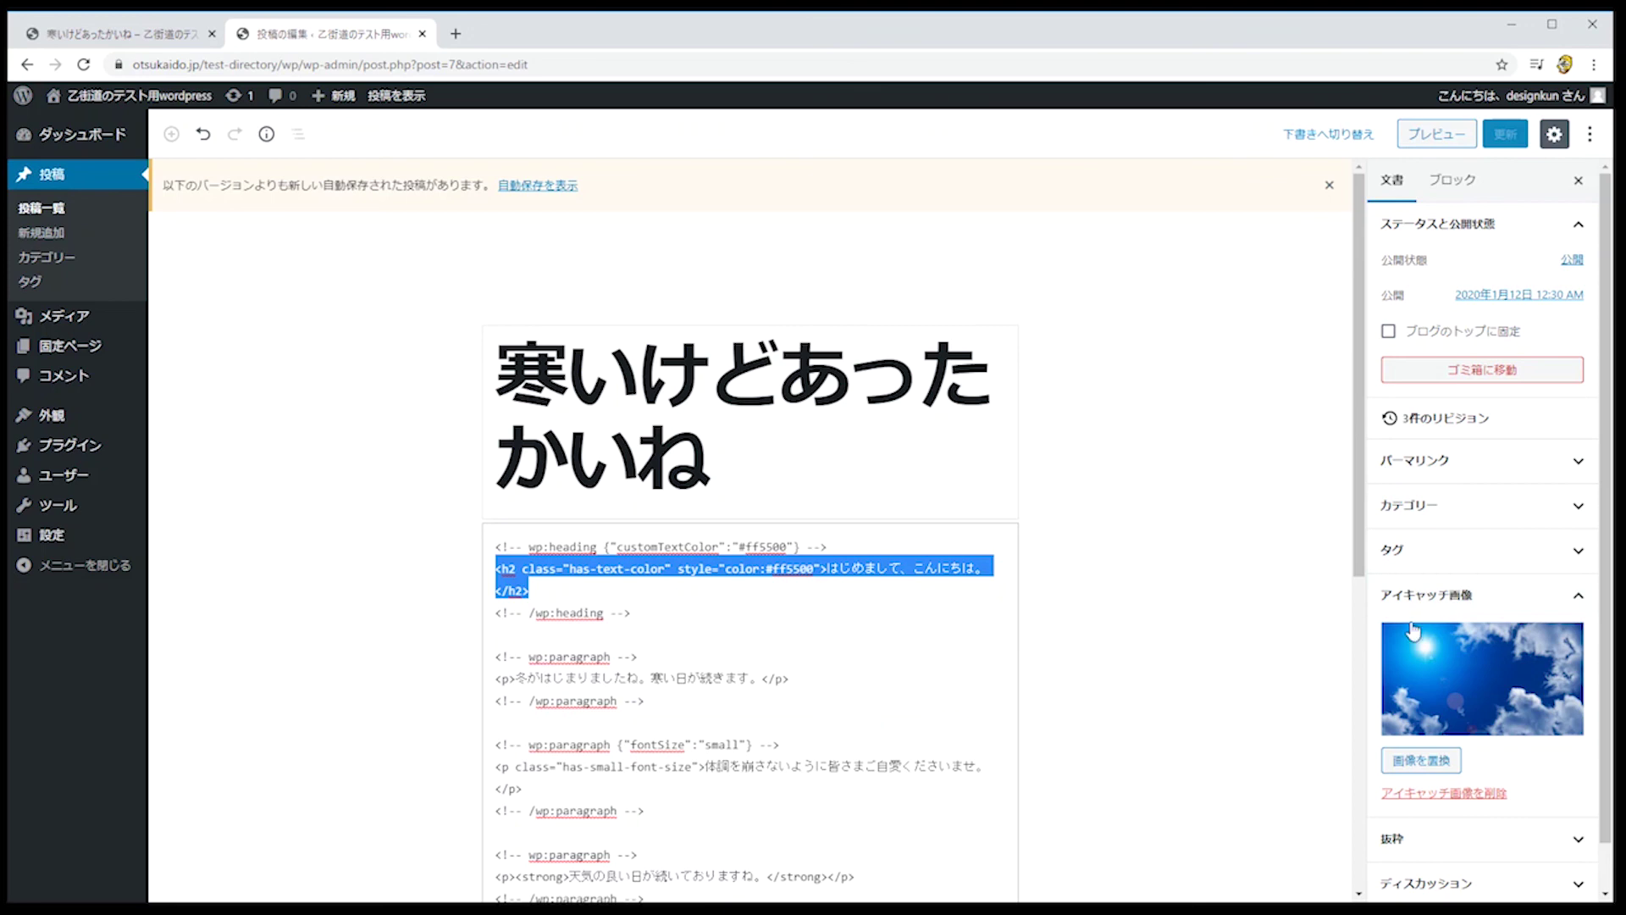
{"action": "key", "text": "alt+Tab"}
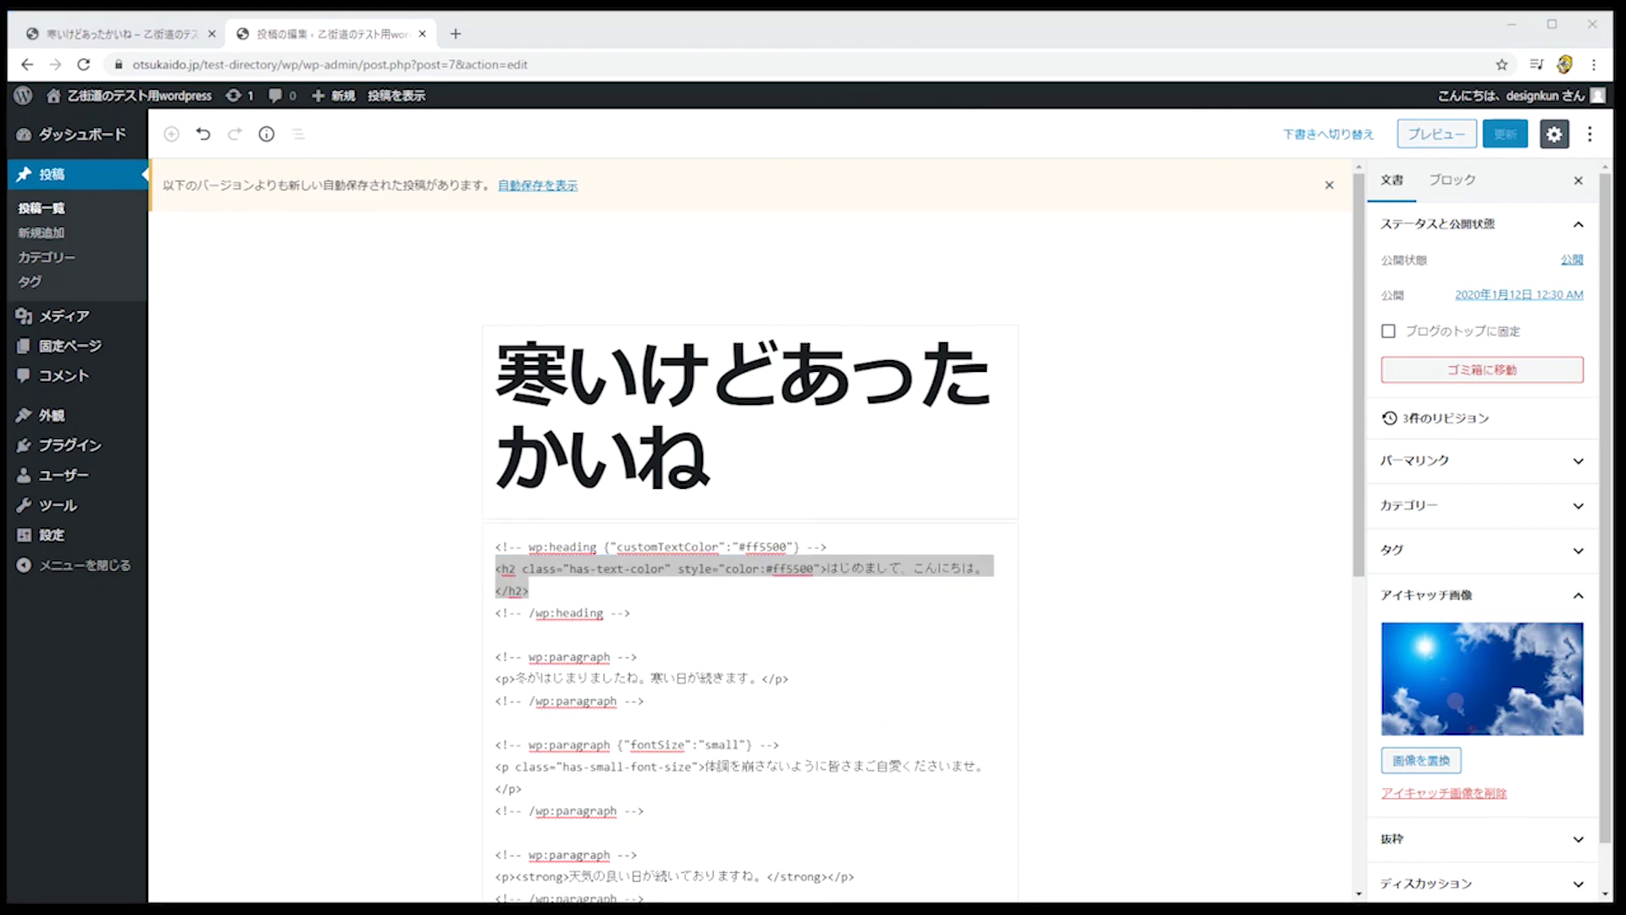